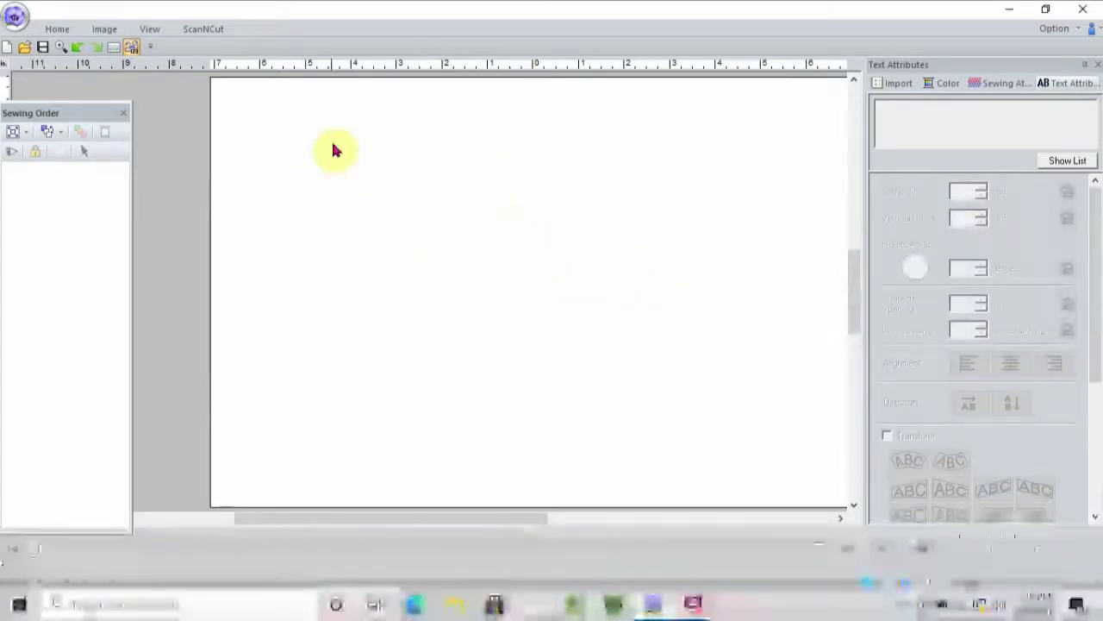
Step: Open the Halloween boots and cauldron photo from the Downloads folder as an image on the design page
click(60, 31)
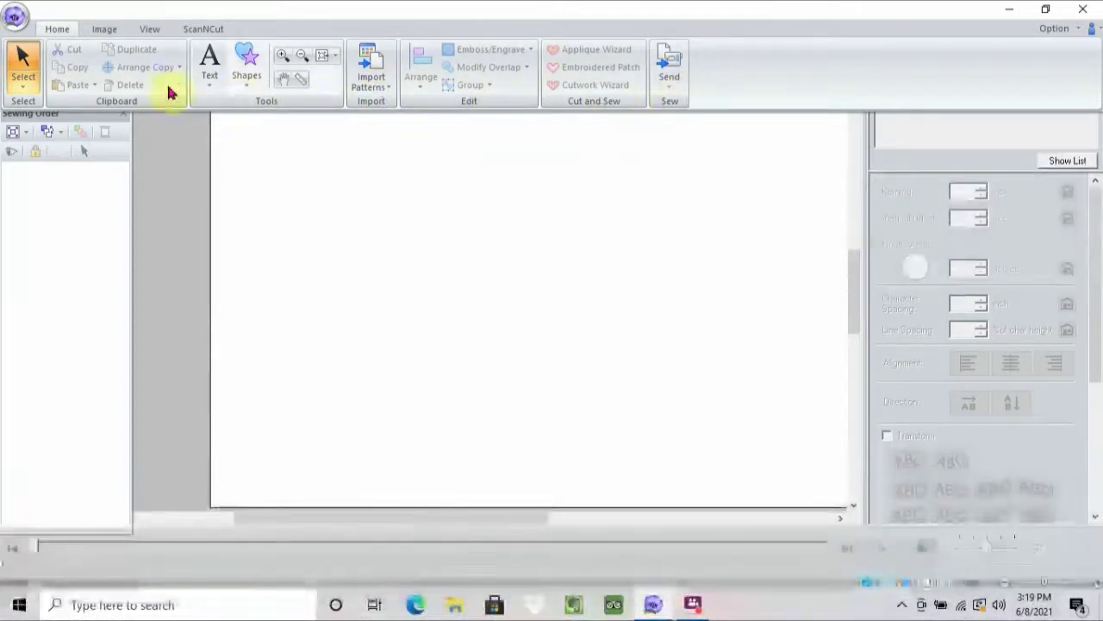
click(104, 31)
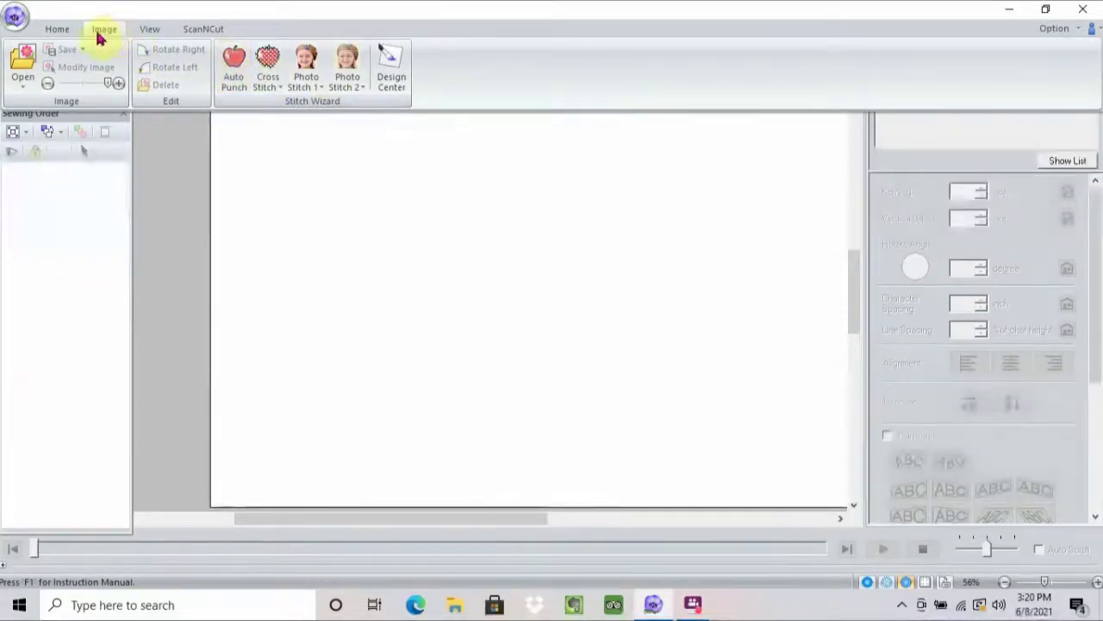
click(26, 62)
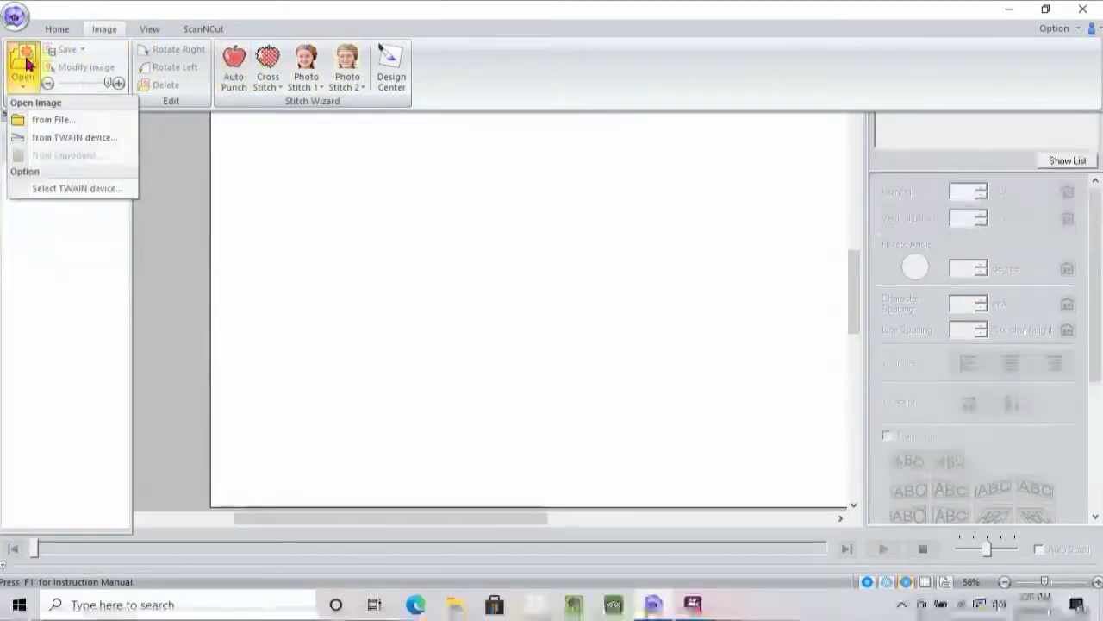
click(52, 122)
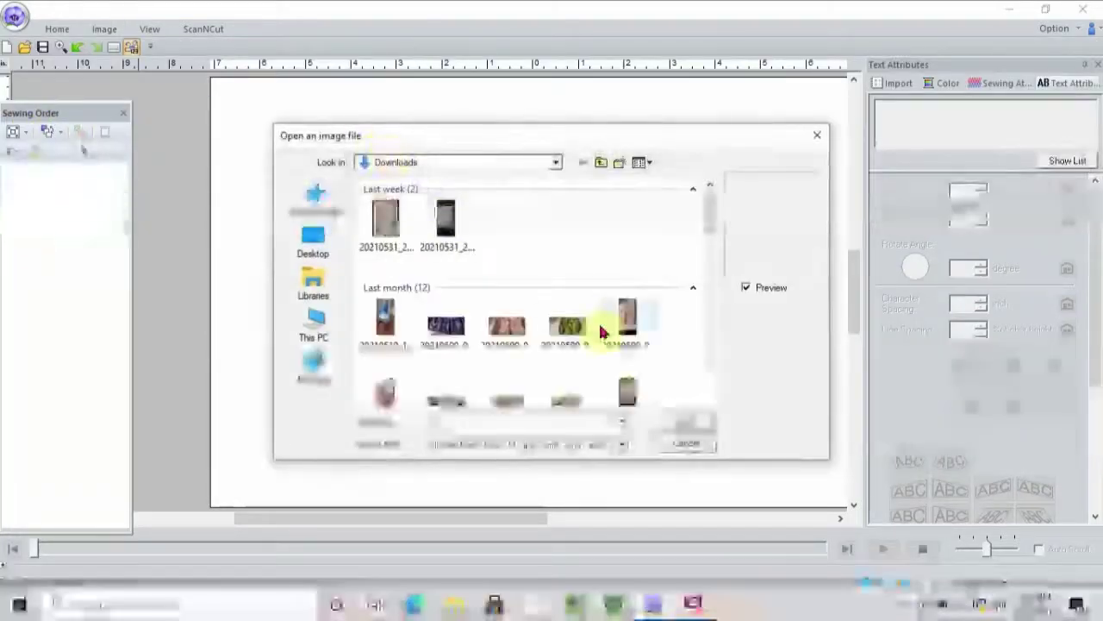
scroll(709, 399, down, 5)
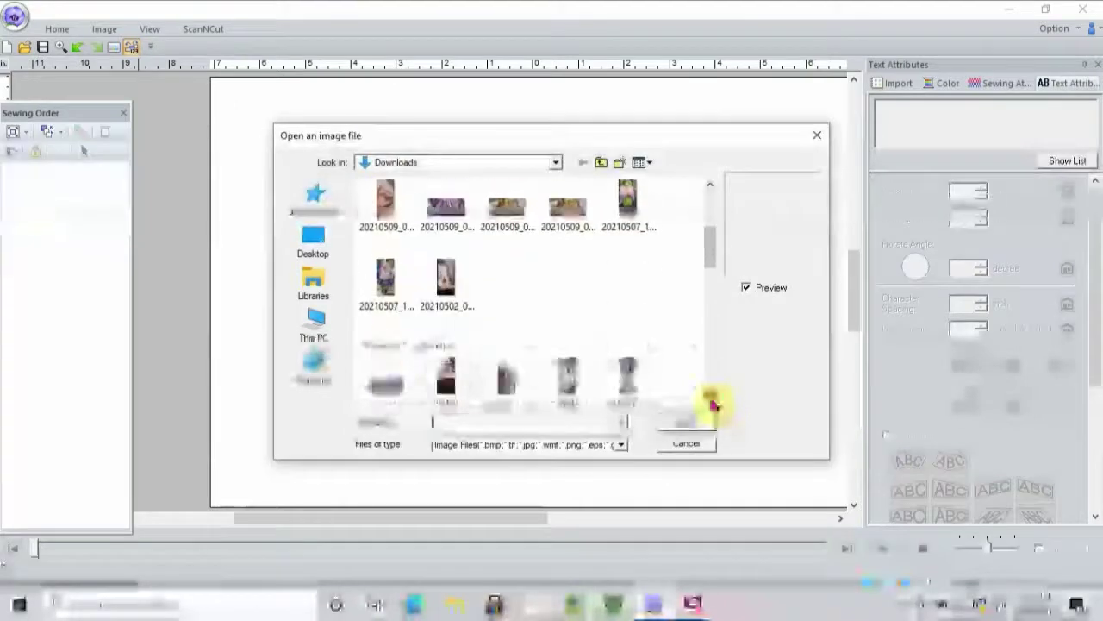
scroll(711, 404, down, 10)
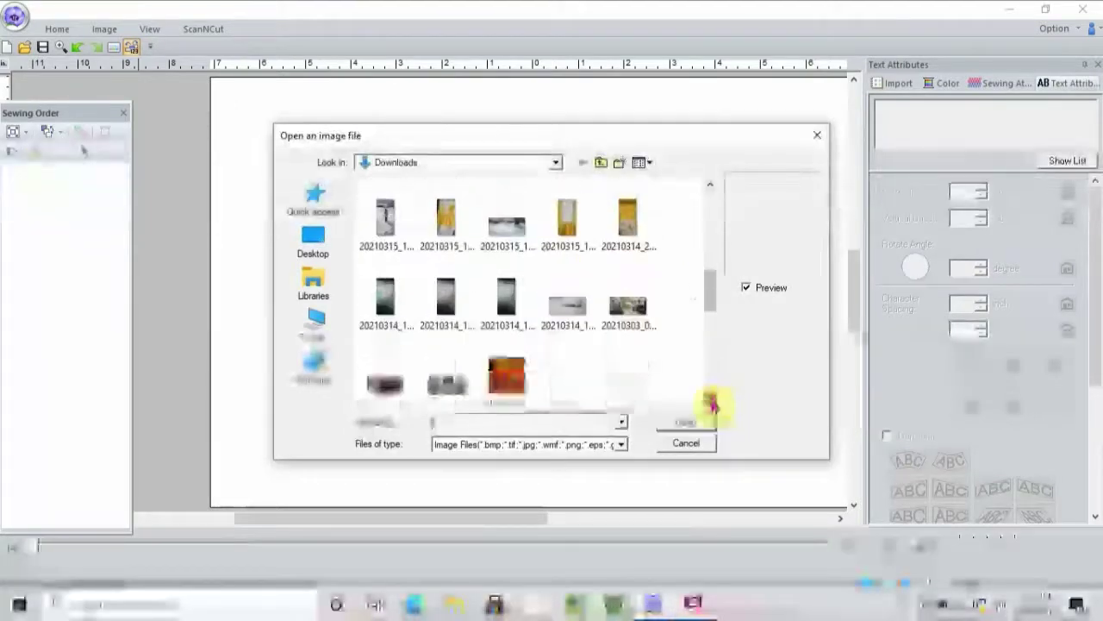
click(518, 381)
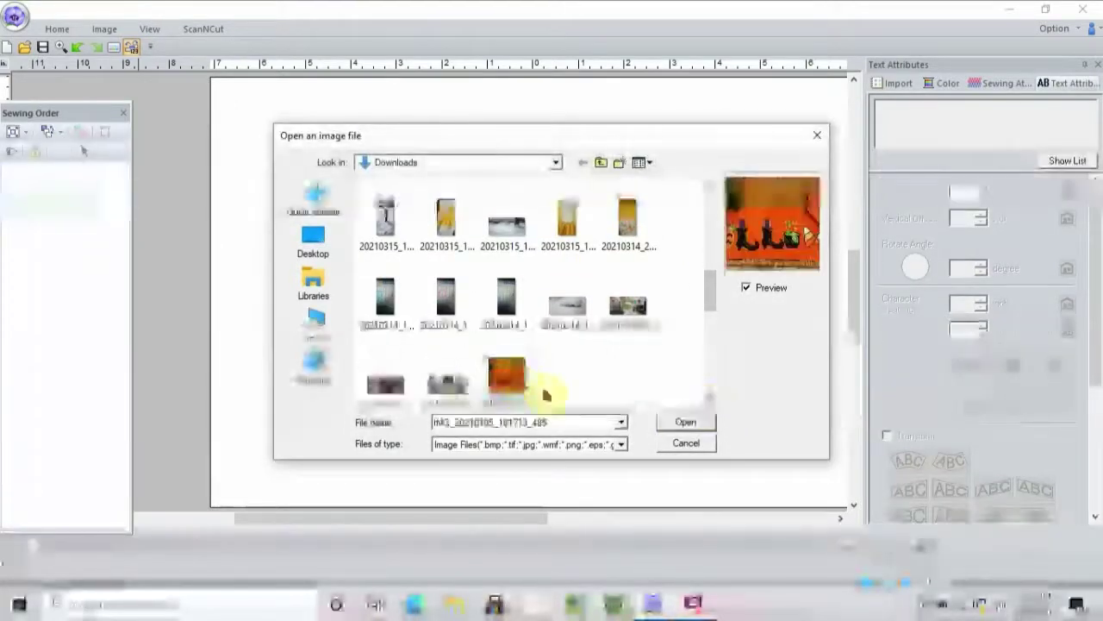
click(694, 423)
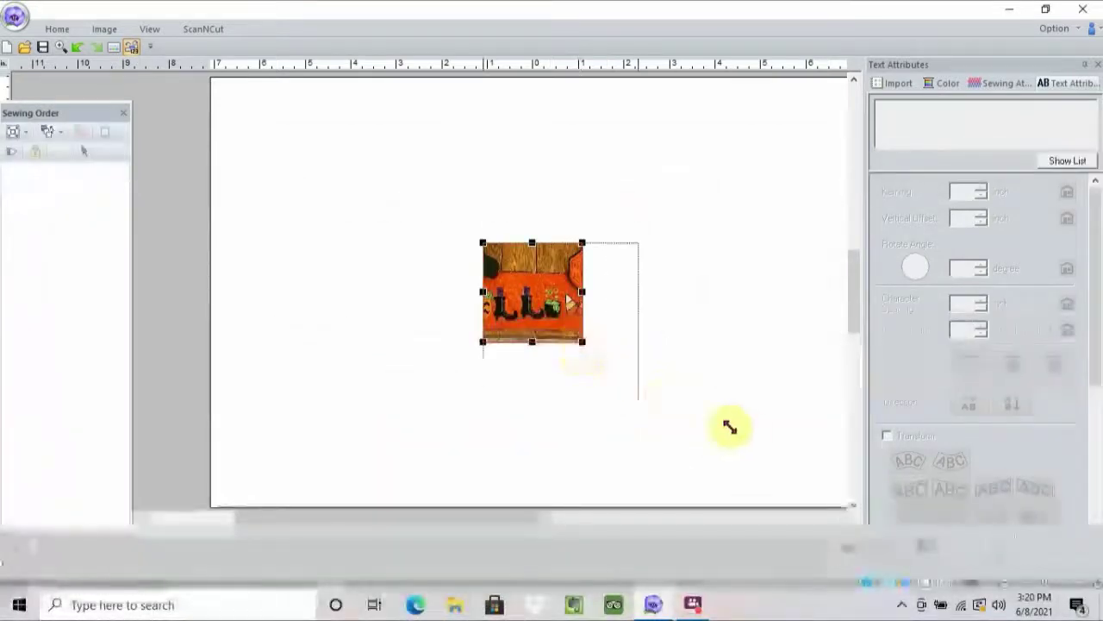
Step: Enlarge the photo to about 8.4 inches square across the middle of the design page and deselect it
drag(730, 427, 783, 449)
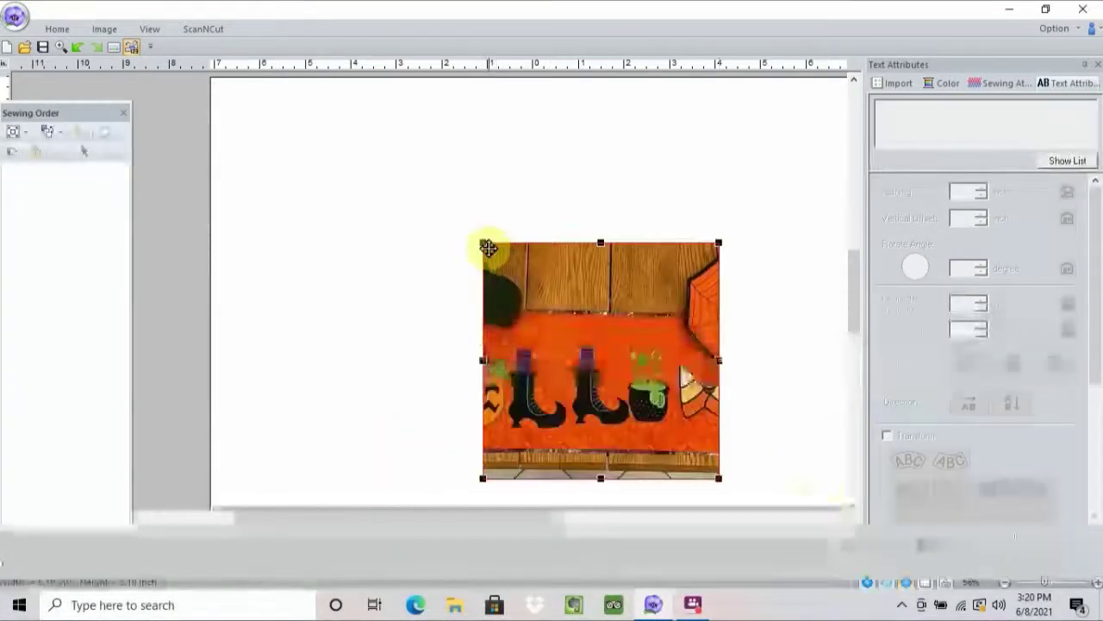
drag(483, 243, 253, 94)
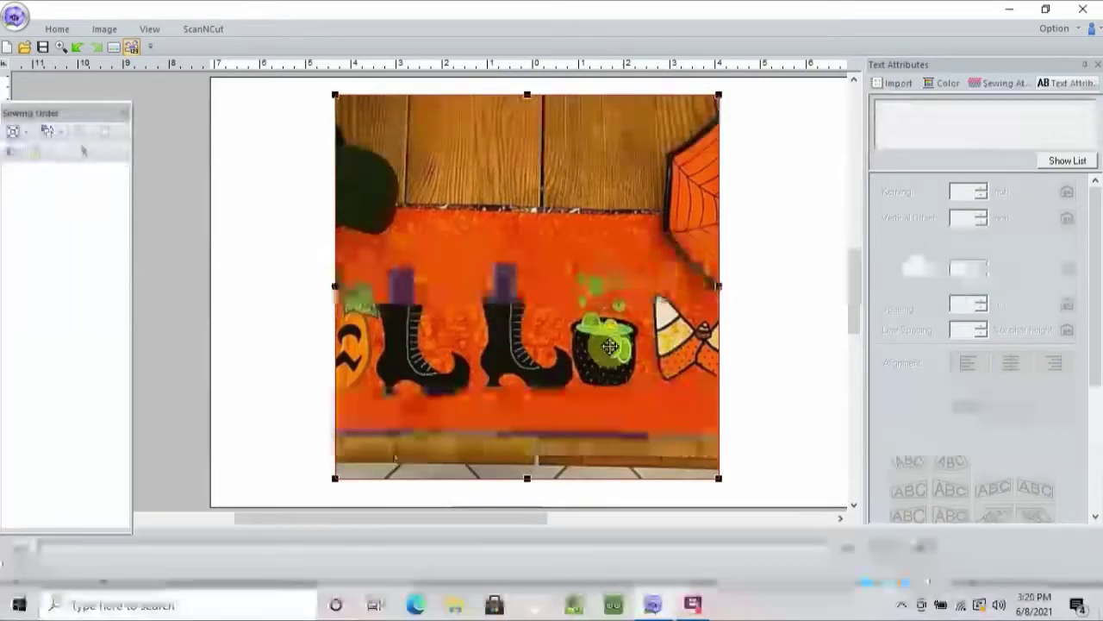
click(751, 272)
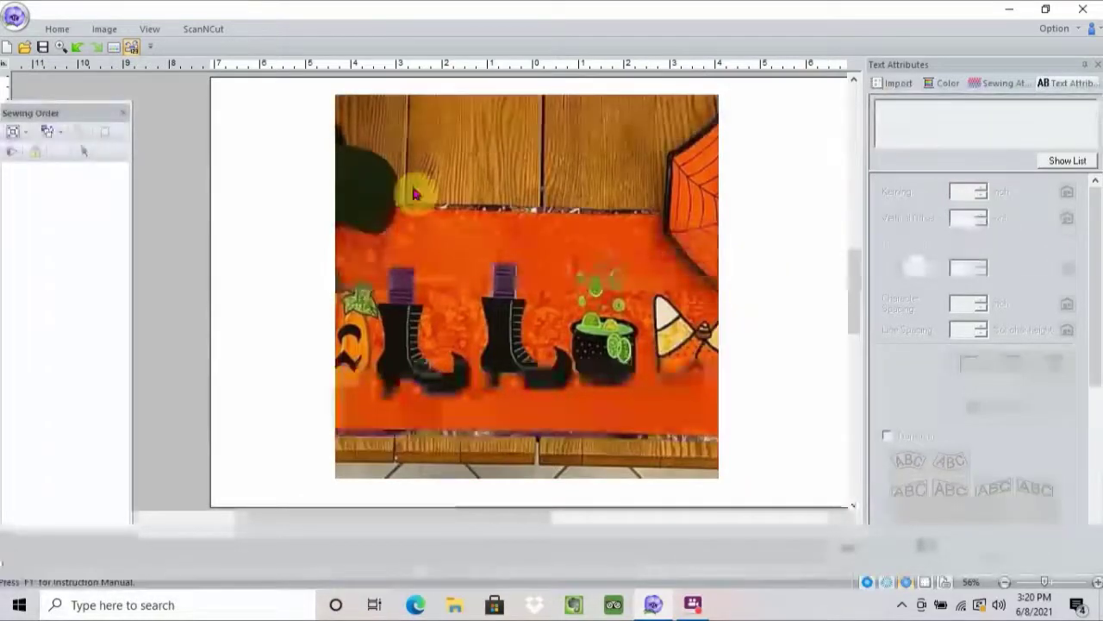
Step: Select the Halloween photo for modification and remove it from the design page
click(57, 29)
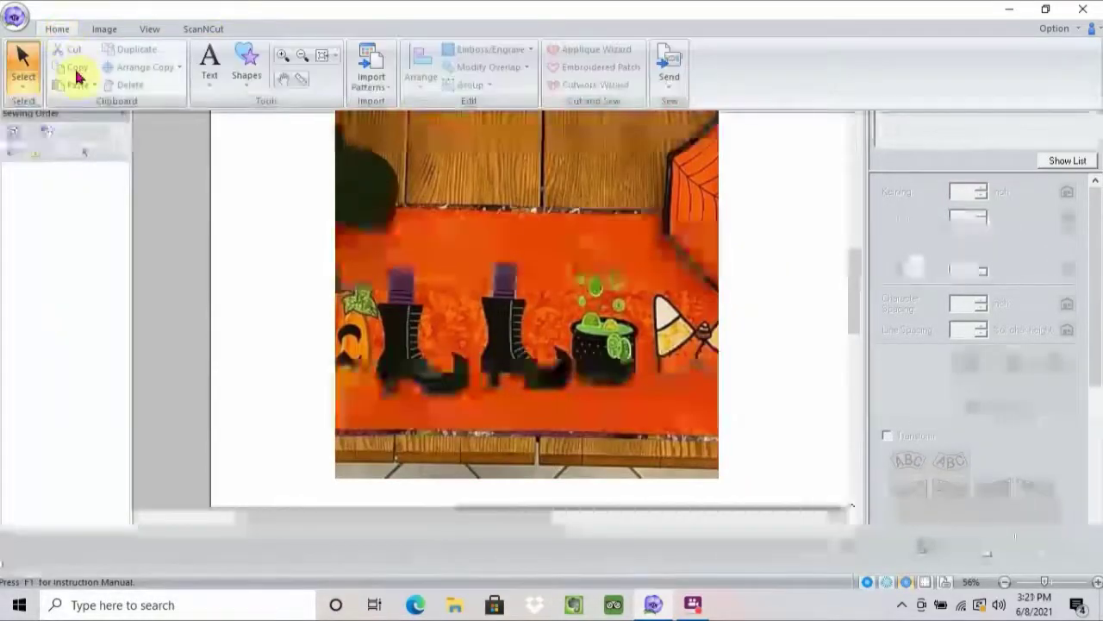
click(105, 28)
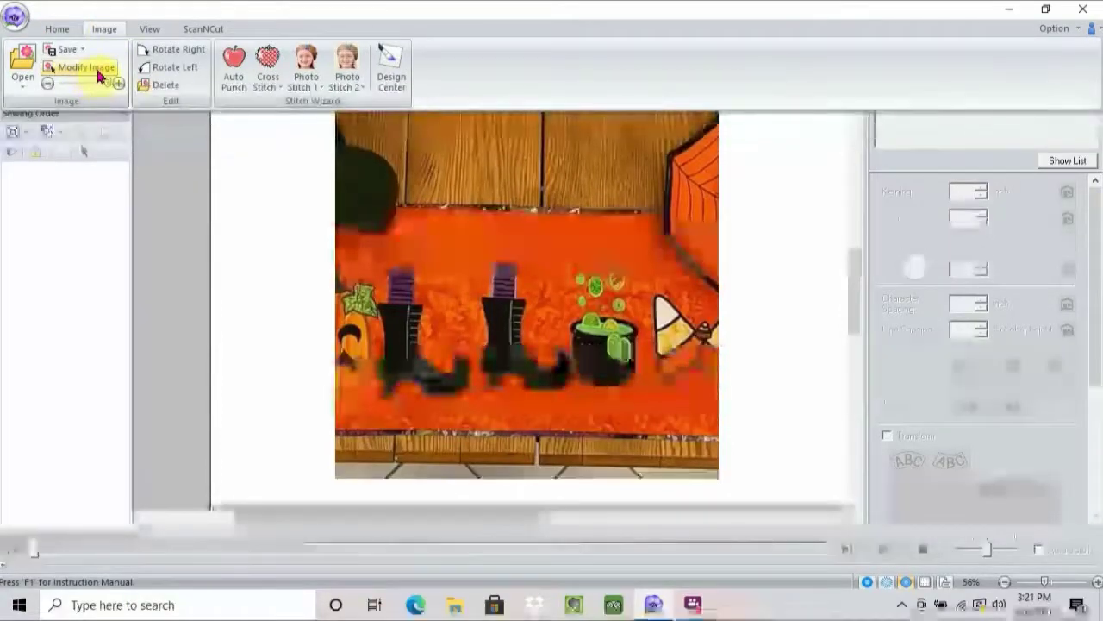
click(284, 158)
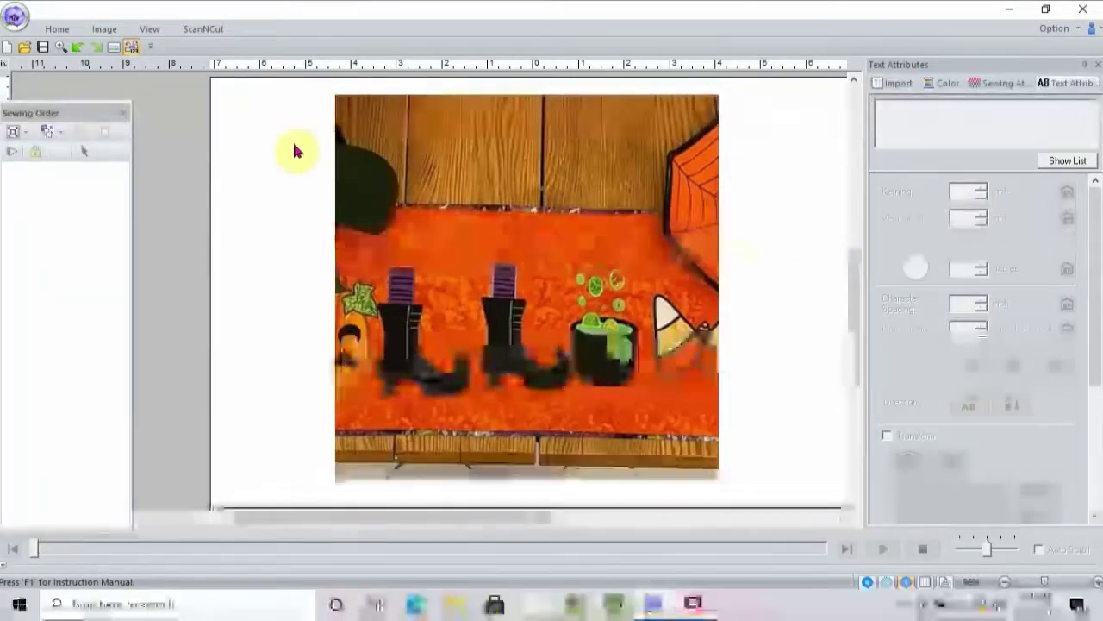
click(58, 29)
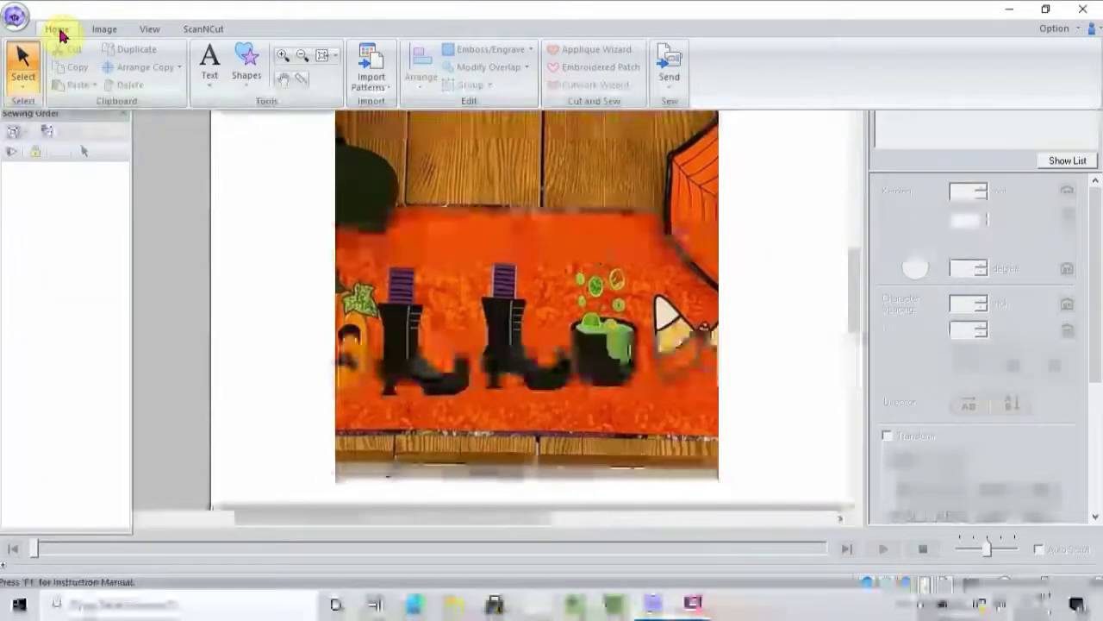
click(104, 30)
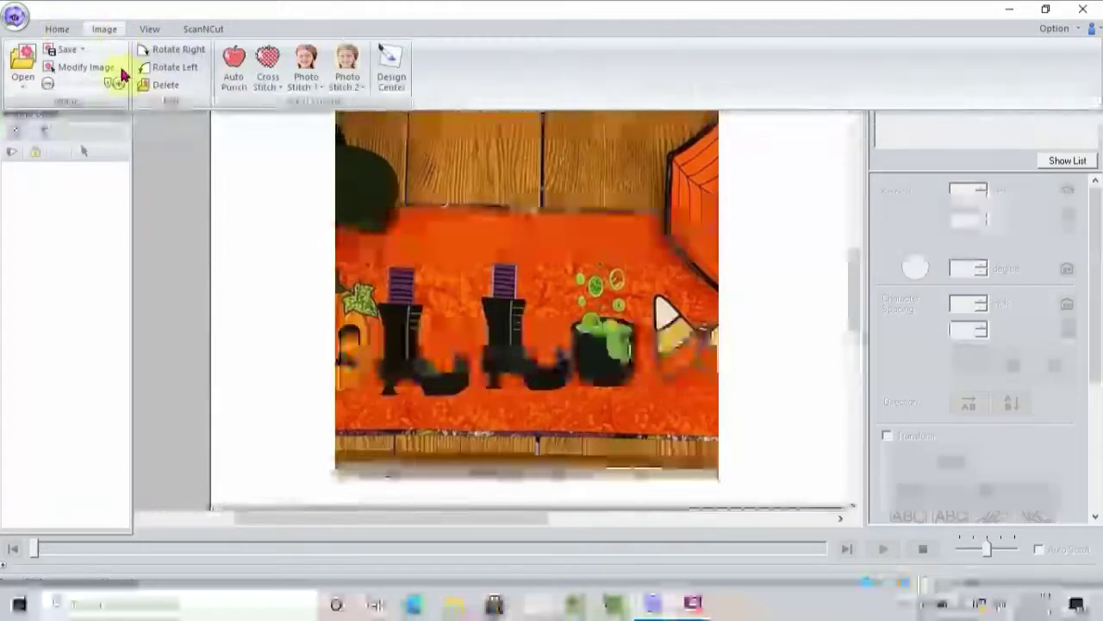
click(107, 69)
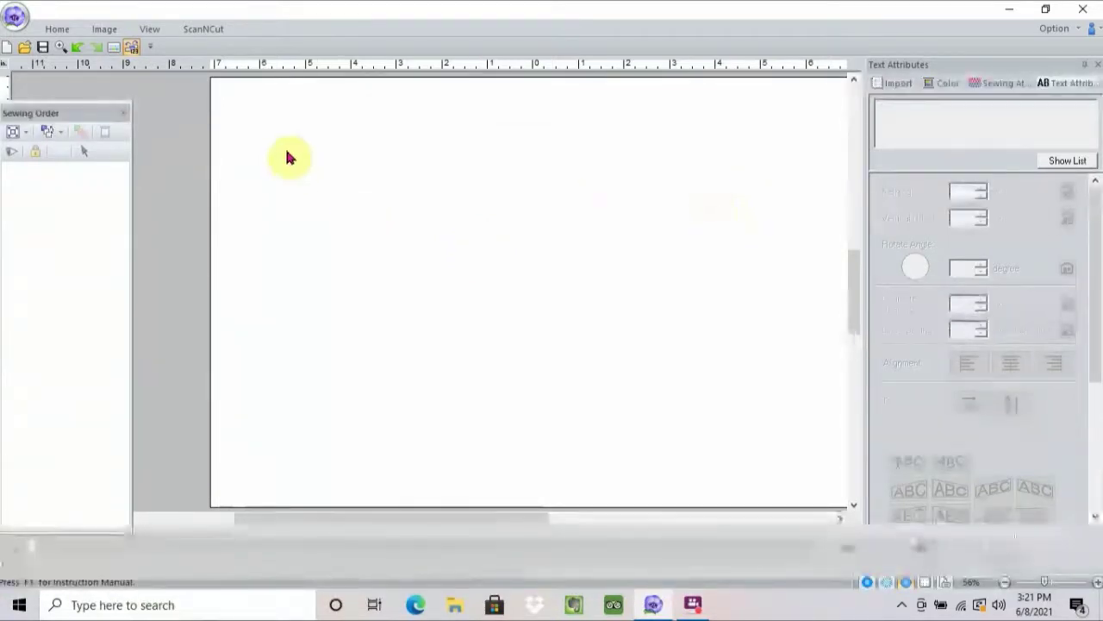
Step: Add a horizontal text object with the first name near the left edge of the design page
click(57, 29)
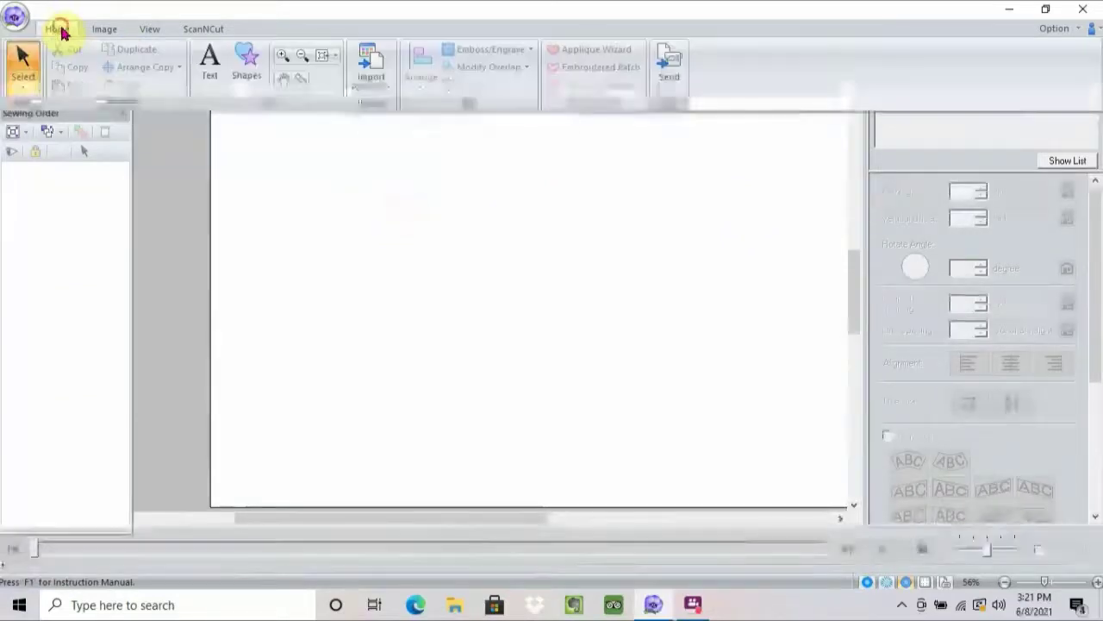
click(216, 79)
click(209, 126)
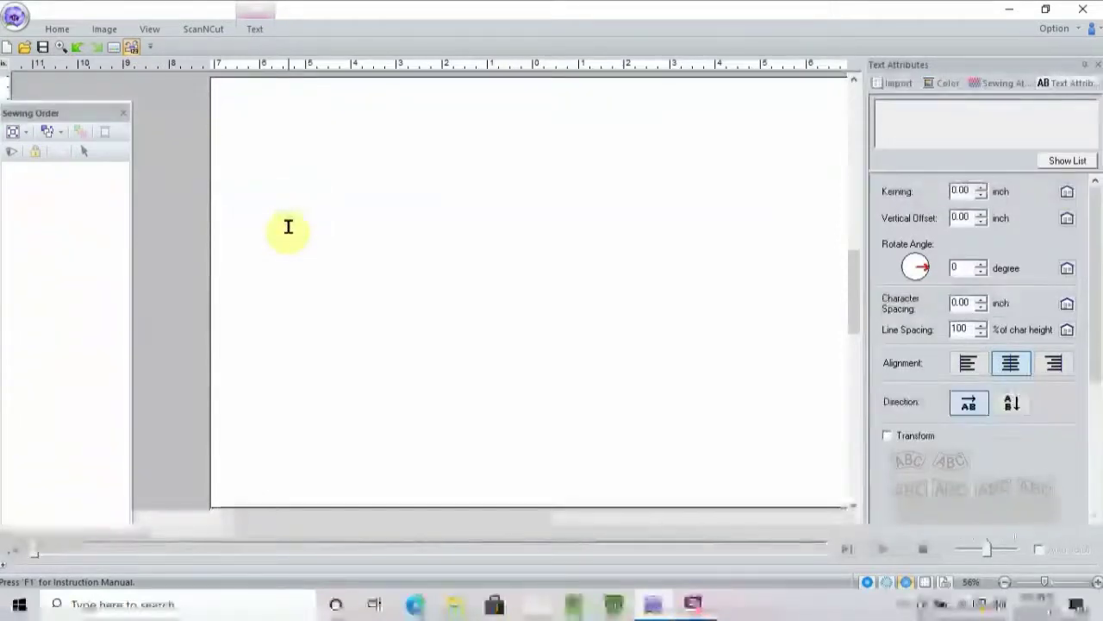
click(278, 288)
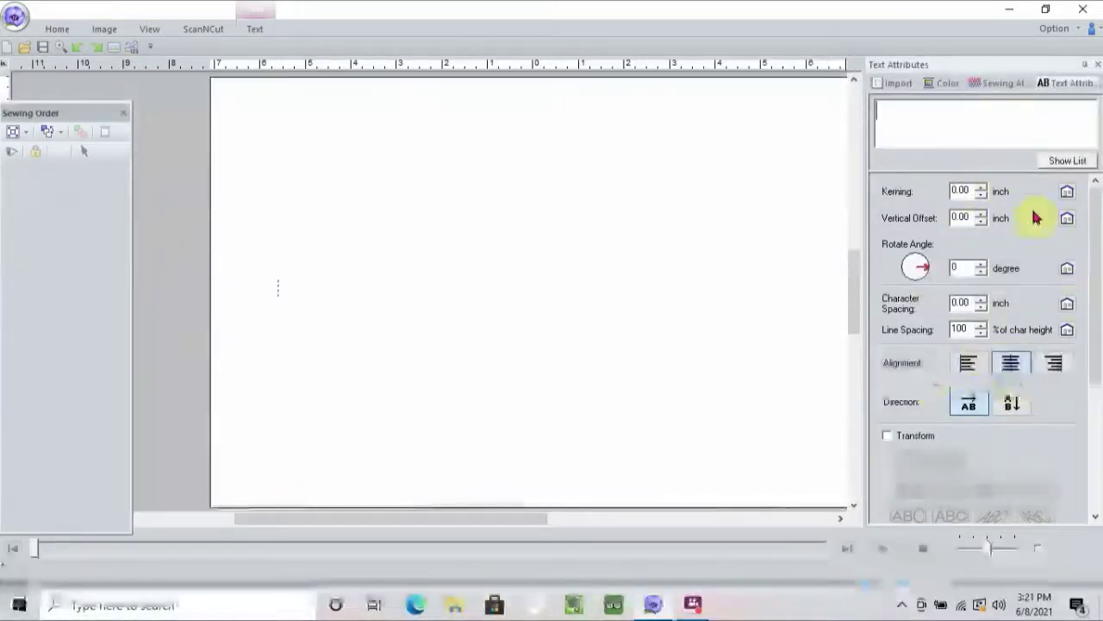
click(899, 112)
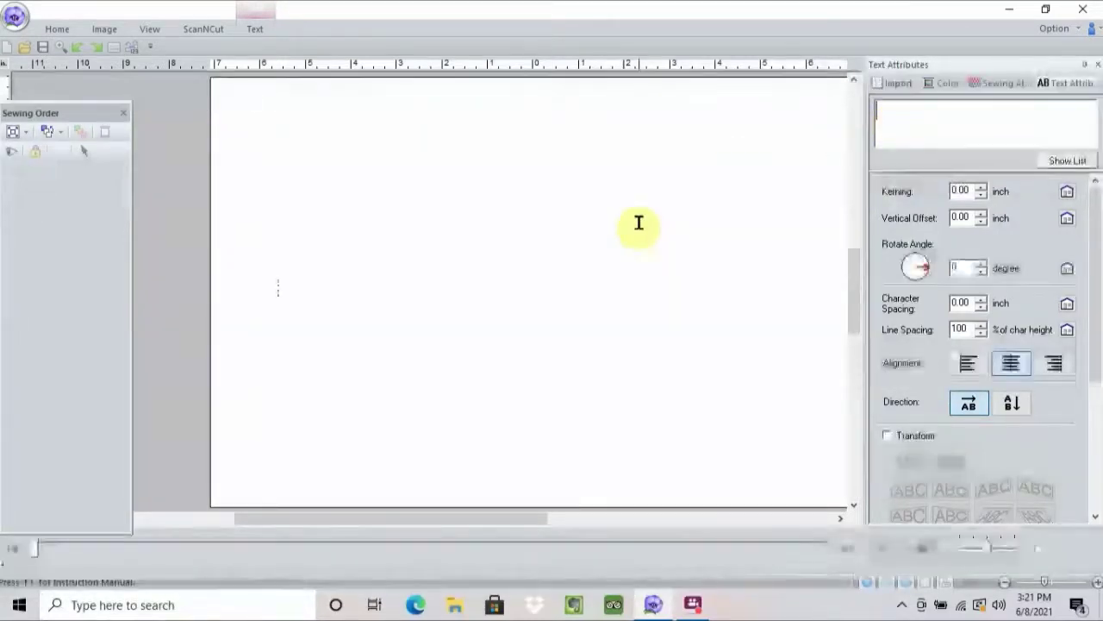
text(Rose)
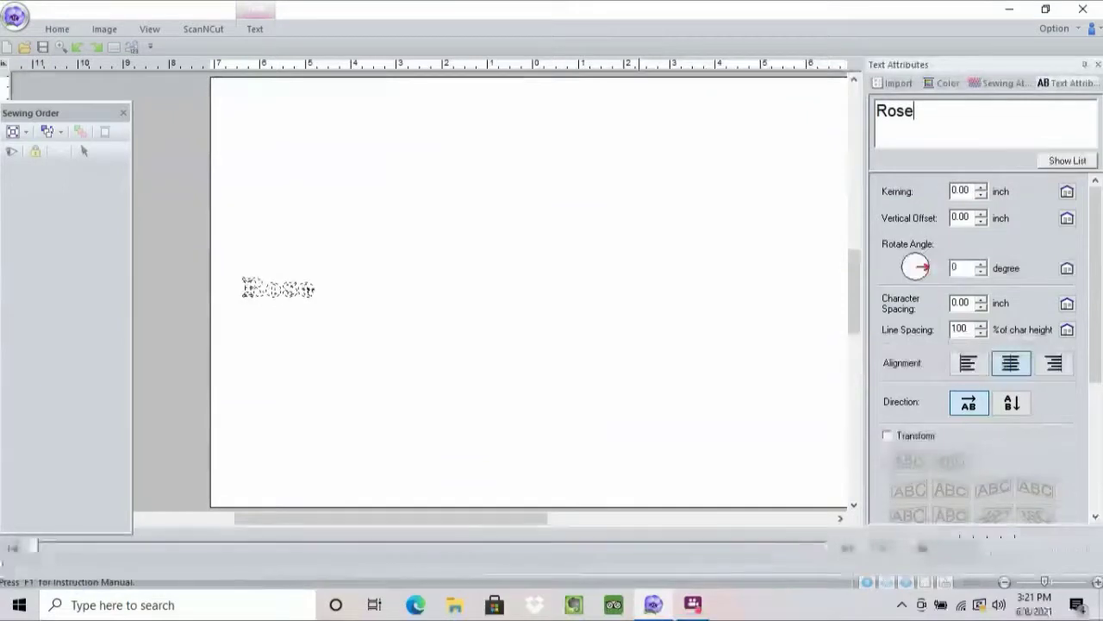
text(mary)
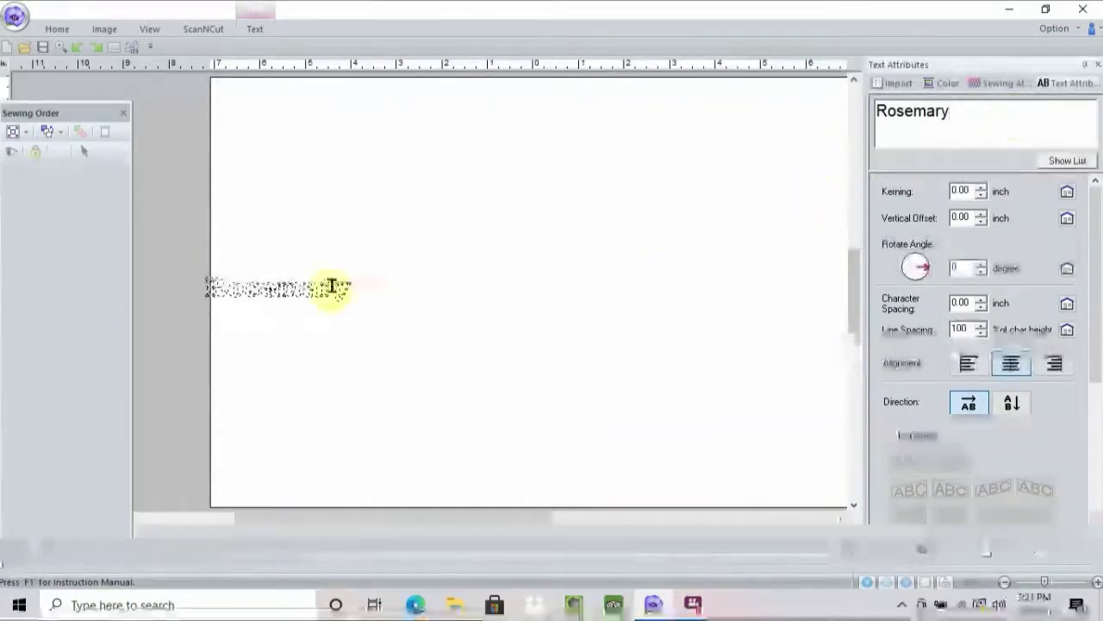
key(Return)
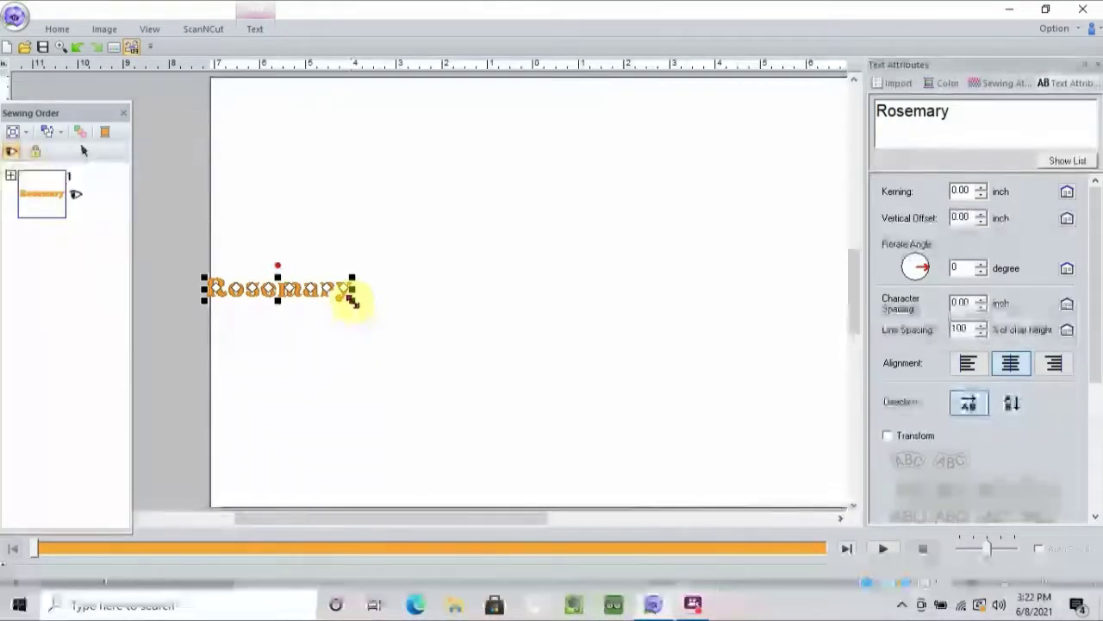
Step: Enlarge the name lettering to about 10.6 by 1.7 inches near the top of the design page and deselect it
drag(352, 296, 647, 347)
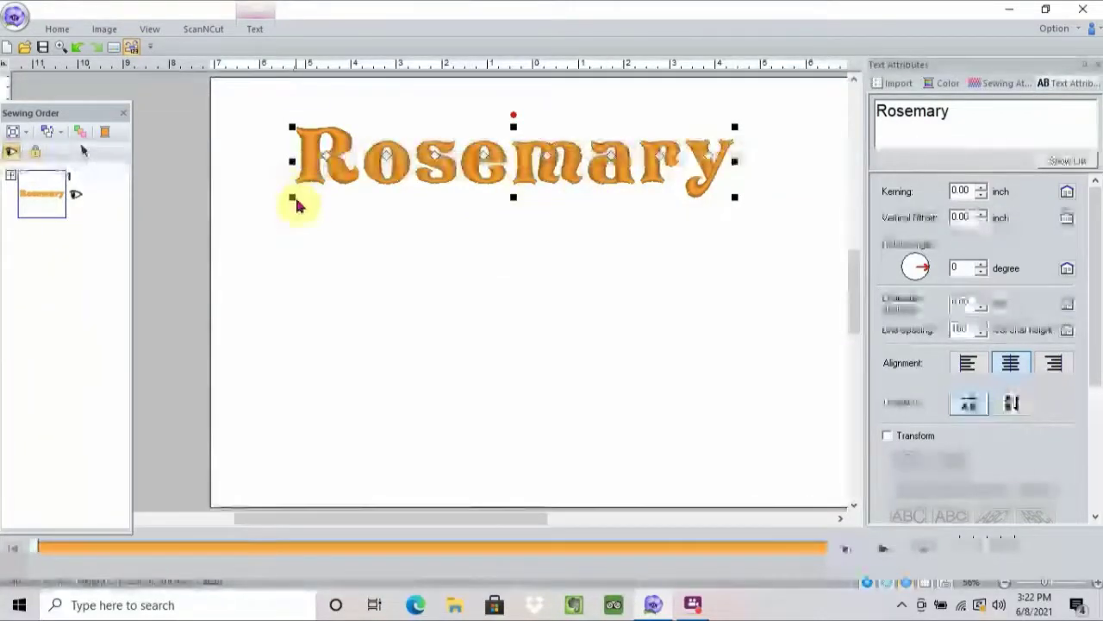
drag(294, 200, 249, 243)
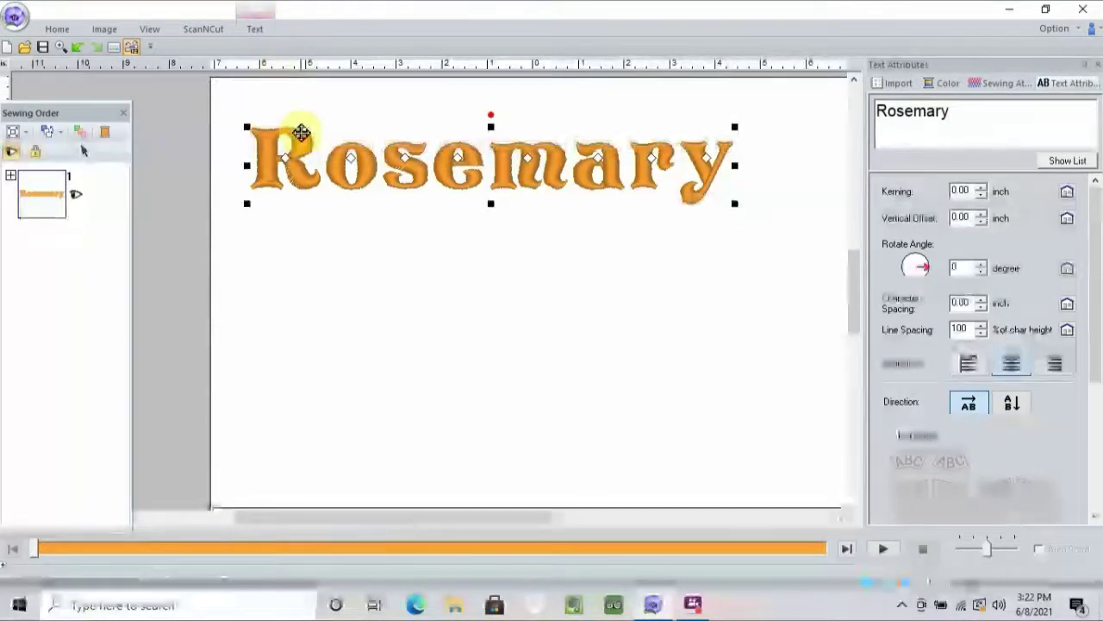
click(277, 102)
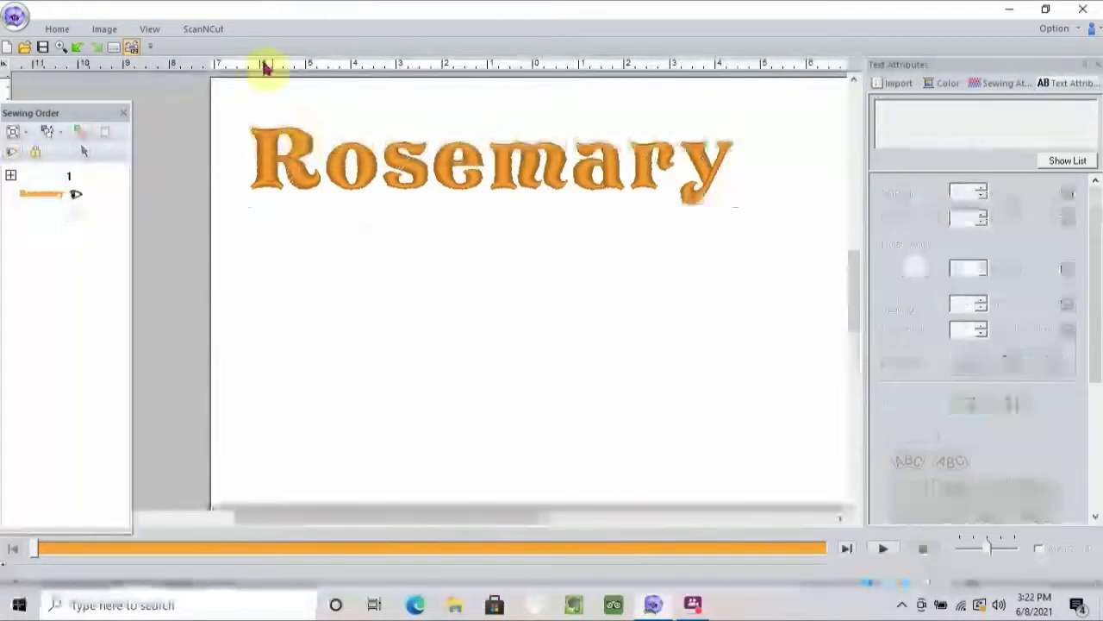
Step: Select the name lettering and change its font to AR BERKLEY
click(57, 30)
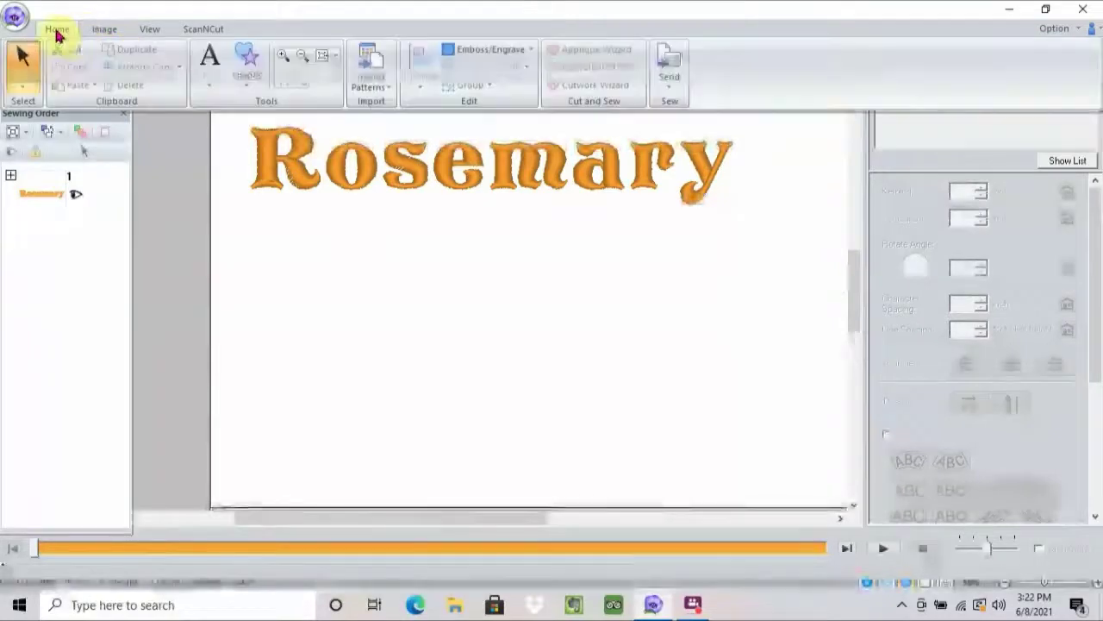
click(212, 87)
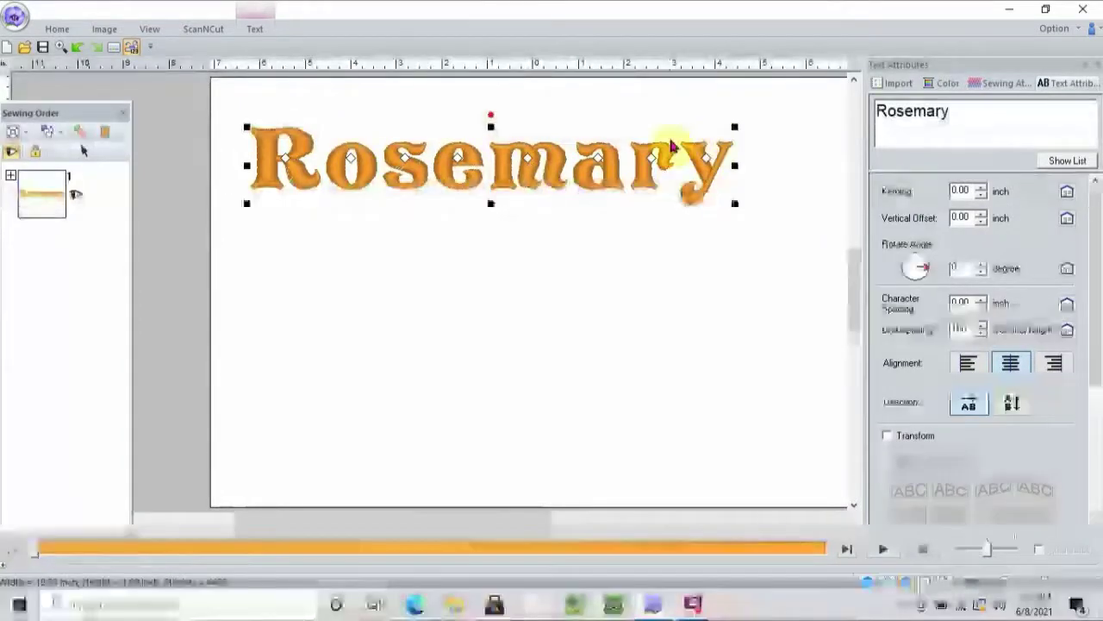
click(264, 35)
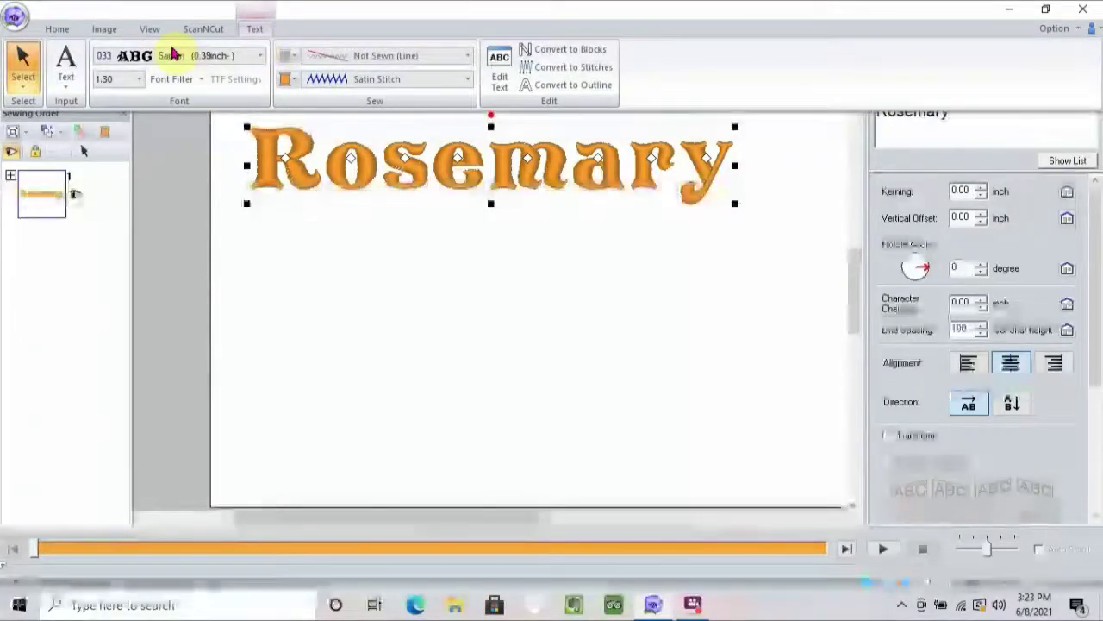
click(261, 57)
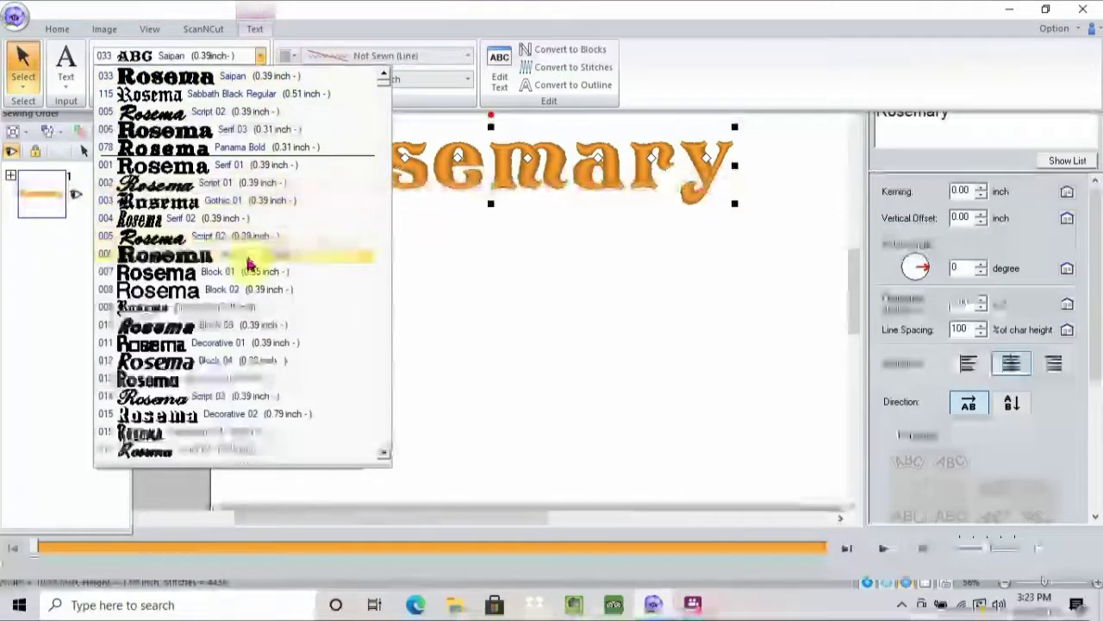
click(384, 454)
scroll(385, 459, down, 4)
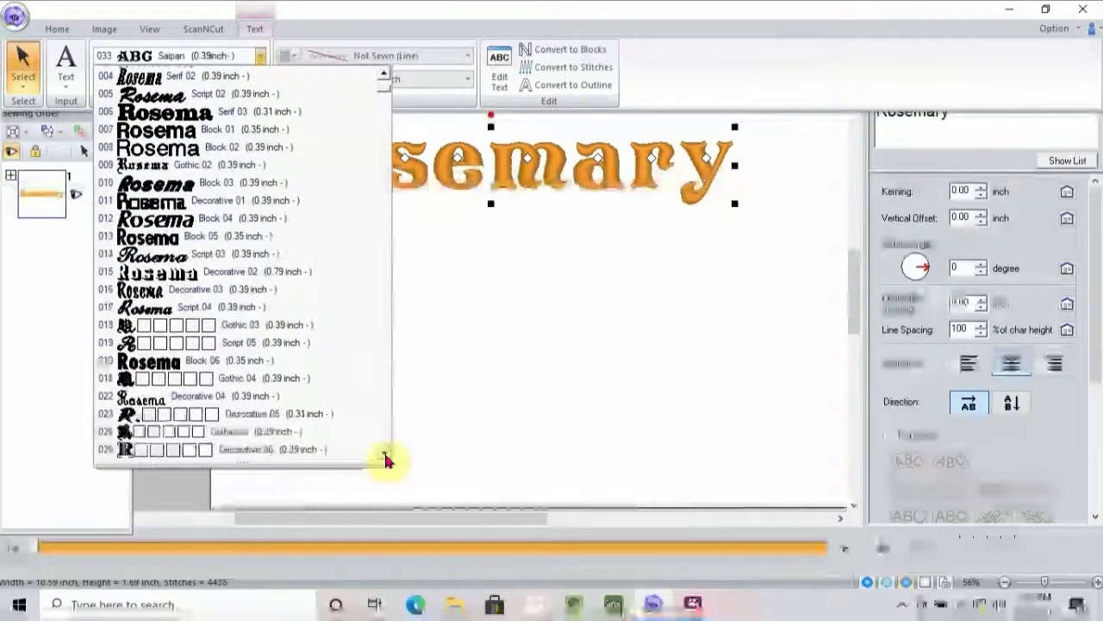
scroll(385, 460, down, 2)
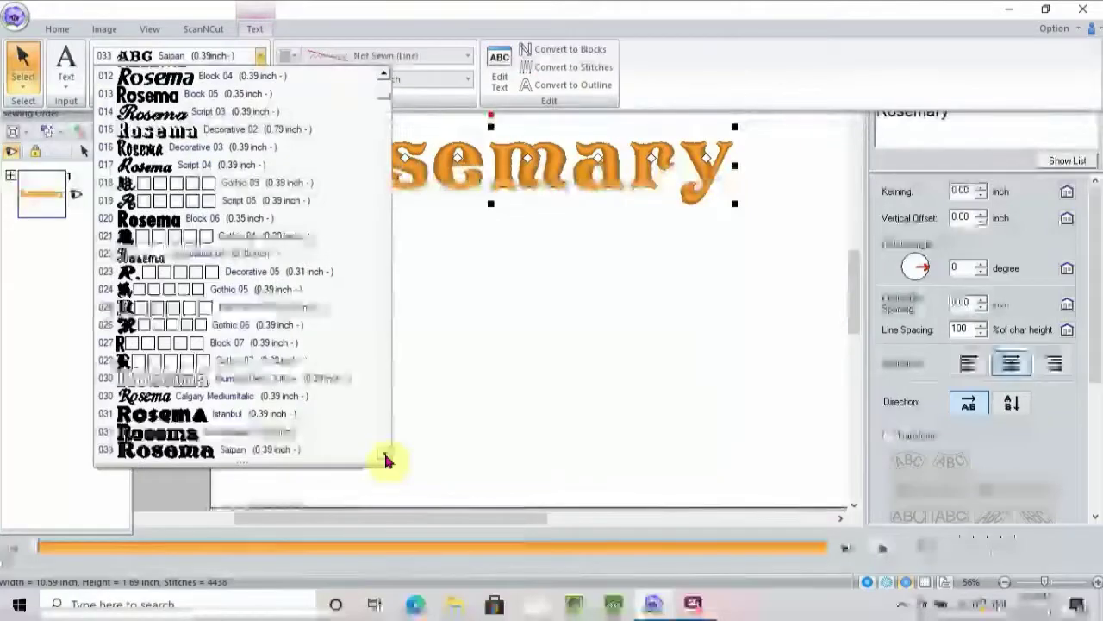
scroll(384, 459, down, 5)
scroll(384, 459, down, 3)
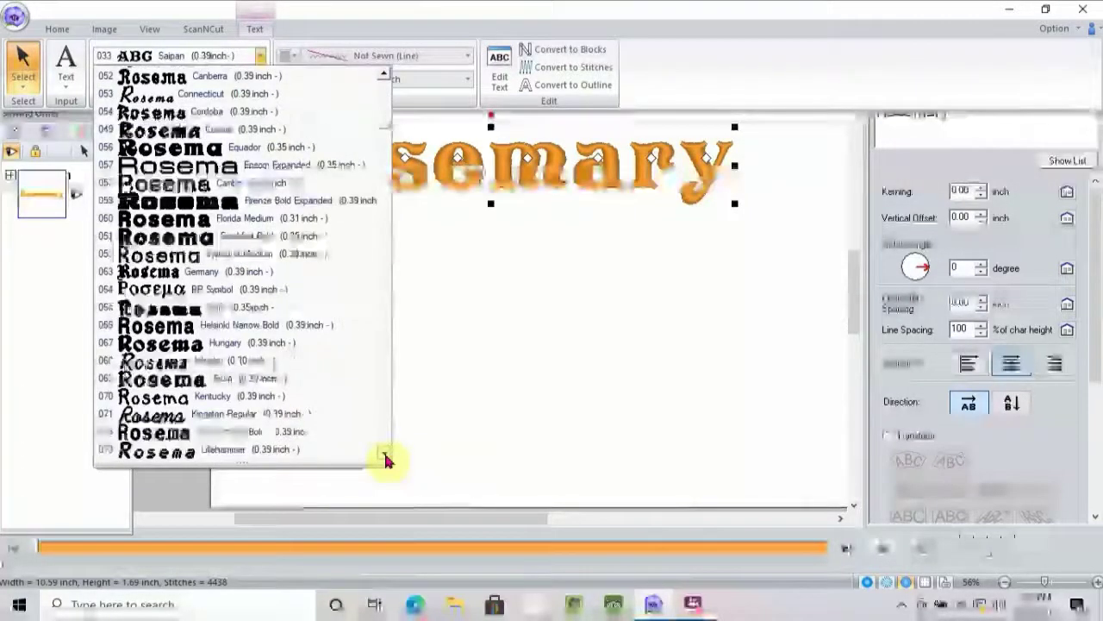
scroll(384, 459, down, 14)
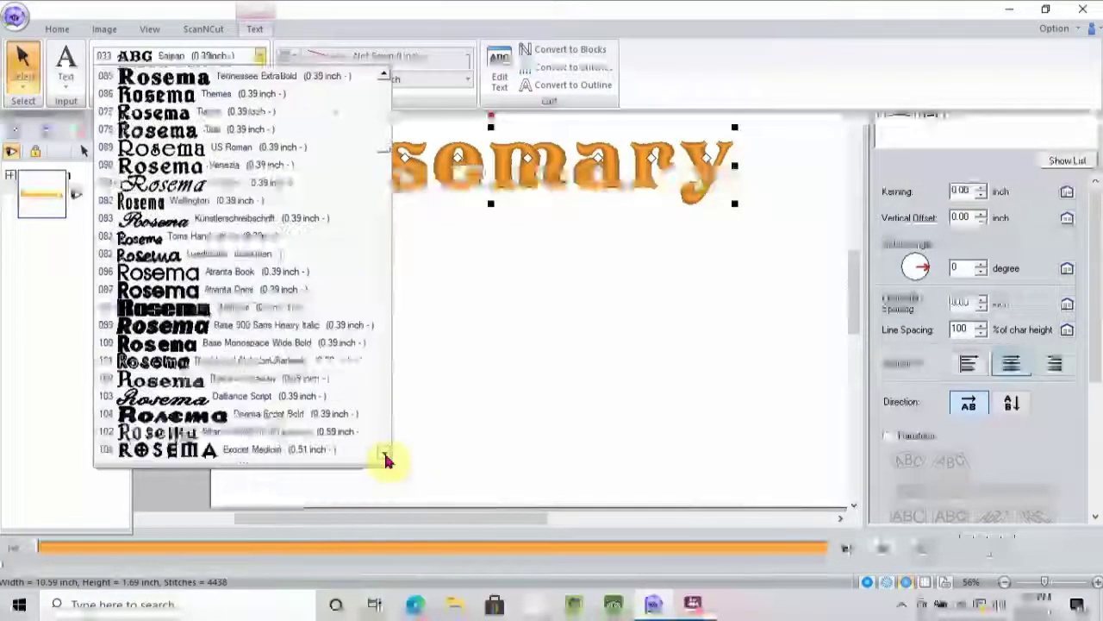
scroll(385, 460, down, 9)
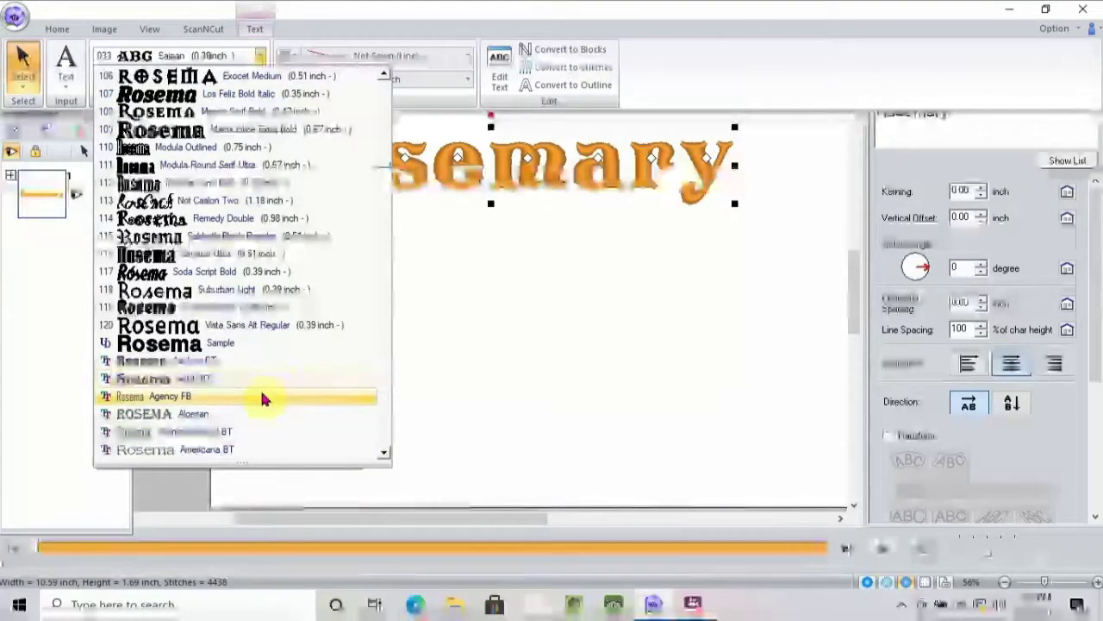
click(384, 454)
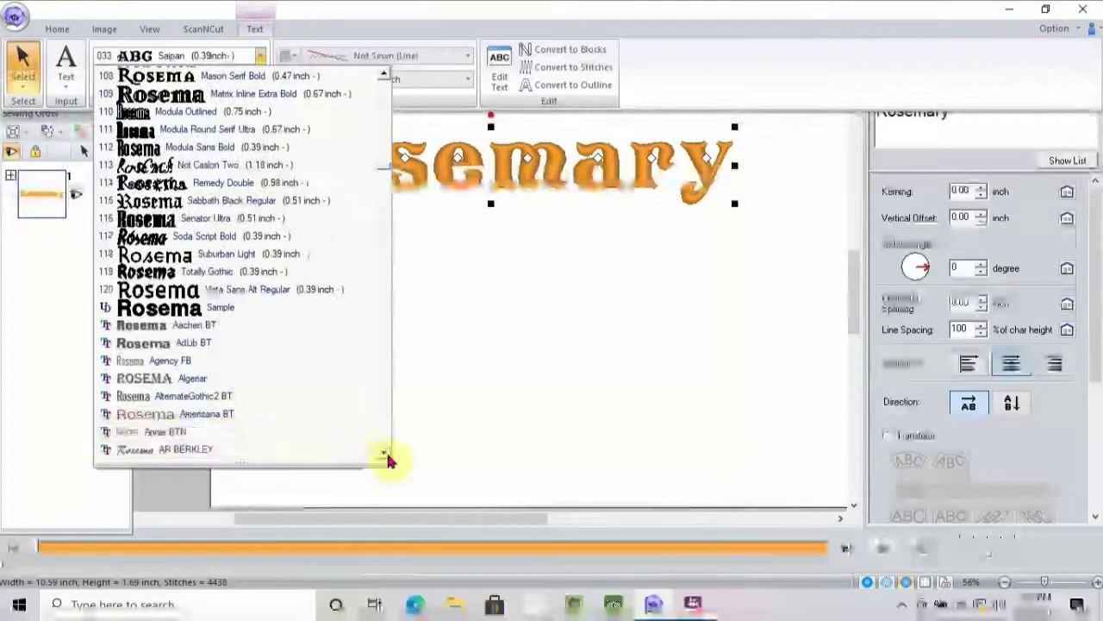
click(188, 396)
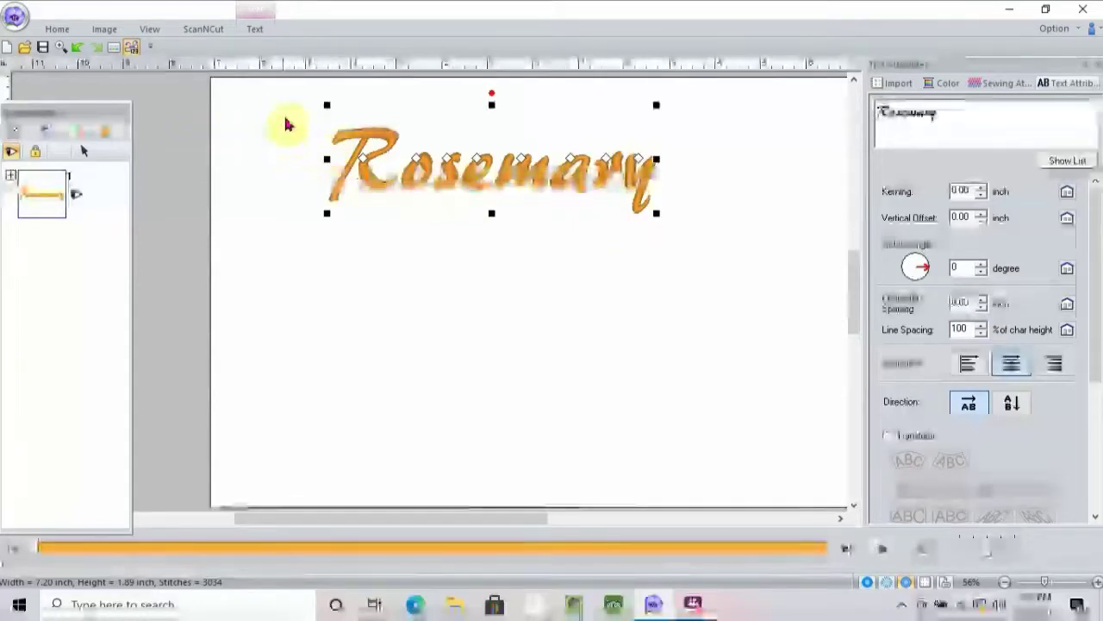
Step: Switch the name lettering's font back to Saipan
click(259, 31)
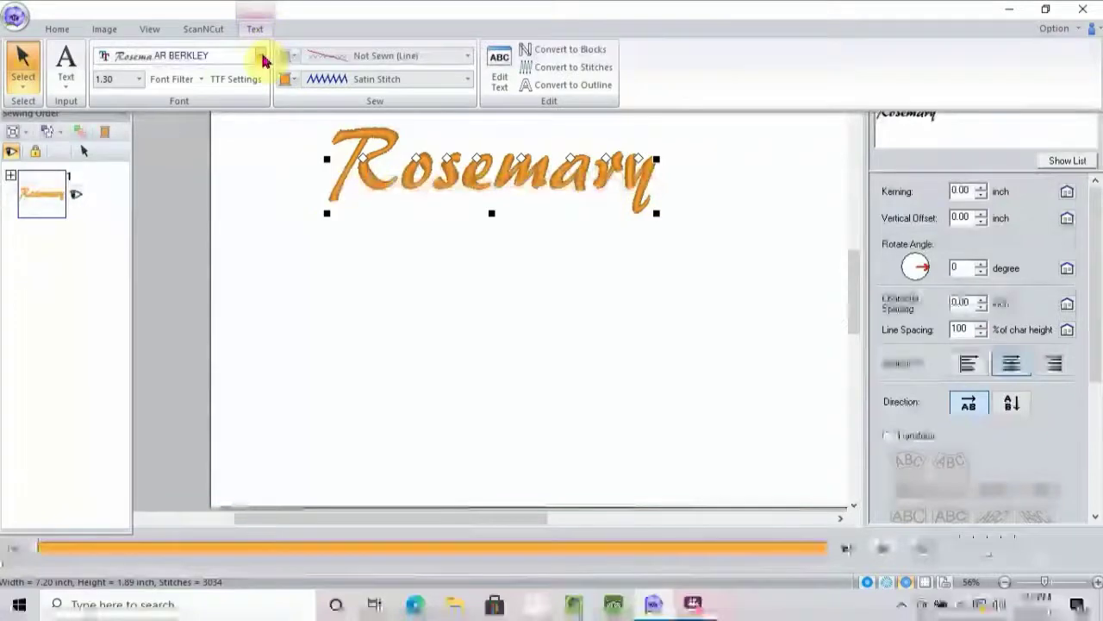
click(260, 56)
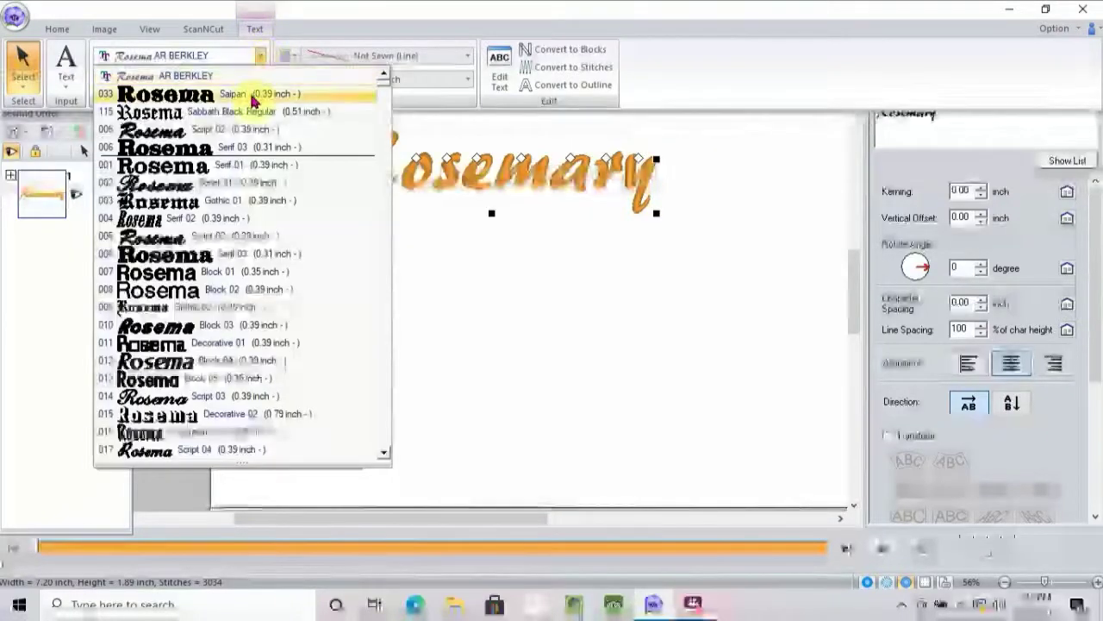
key(Escape)
click(296, 128)
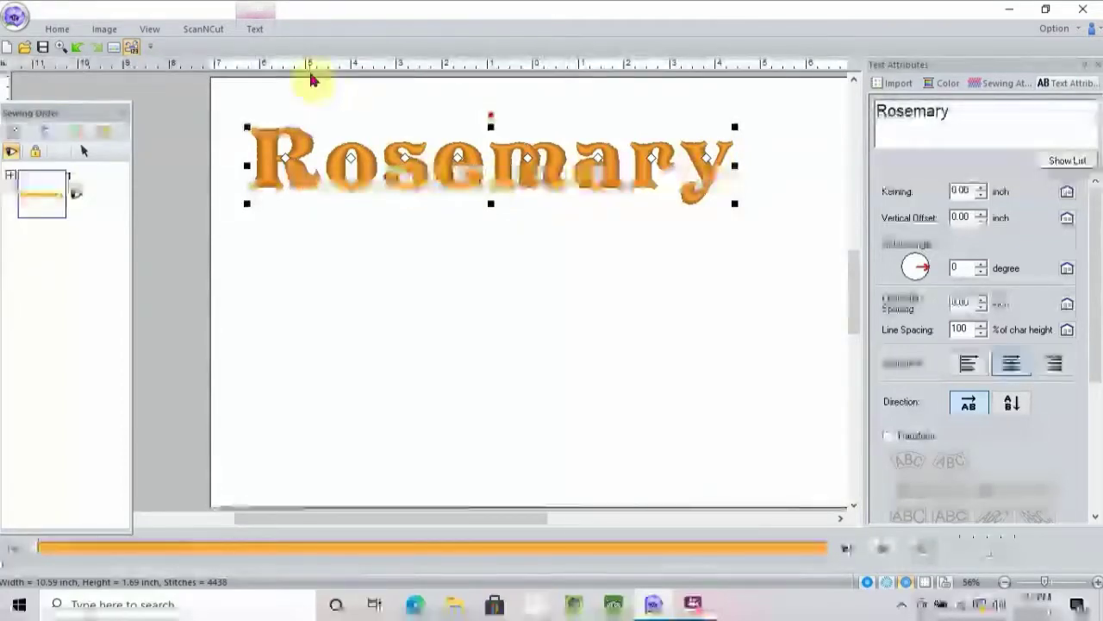
Step: Set the region sewing of the name lettering to Fill Stitch
click(257, 29)
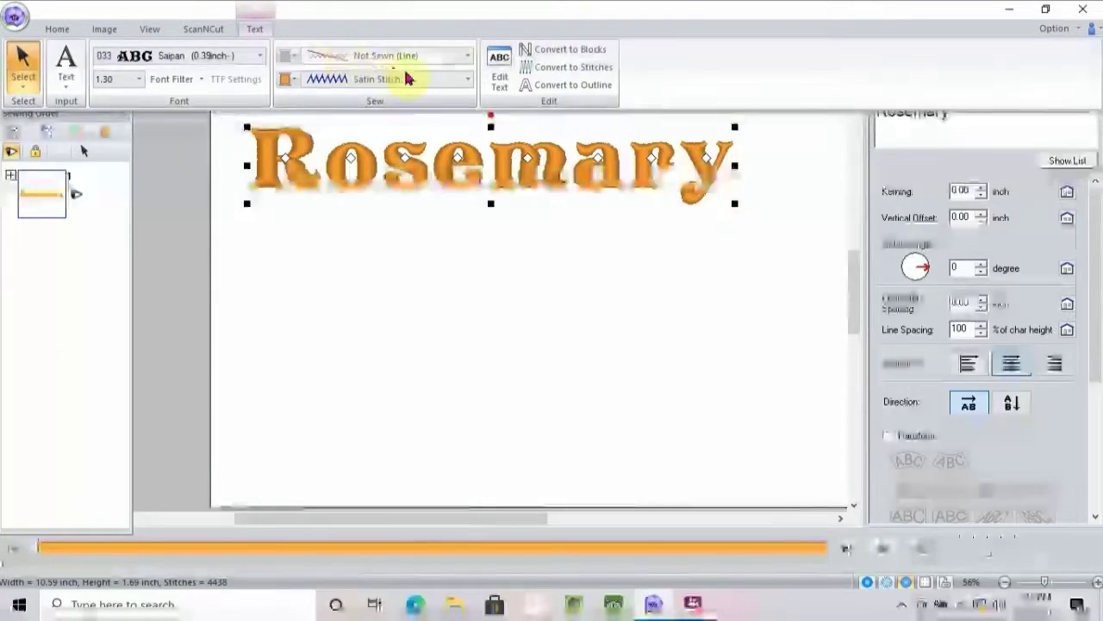
click(471, 79)
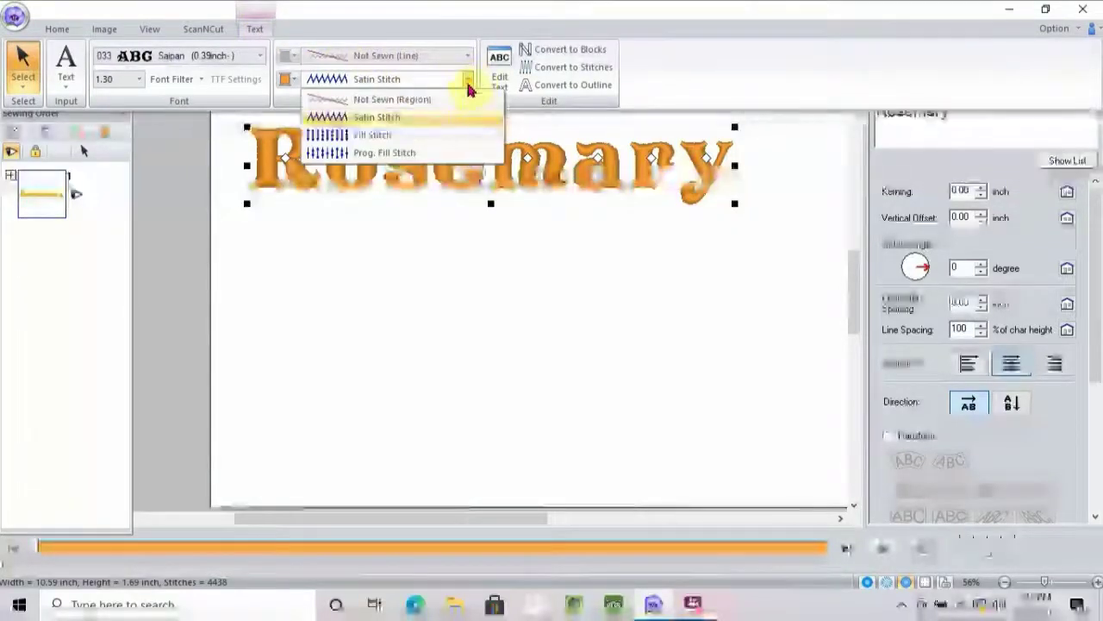
click(411, 138)
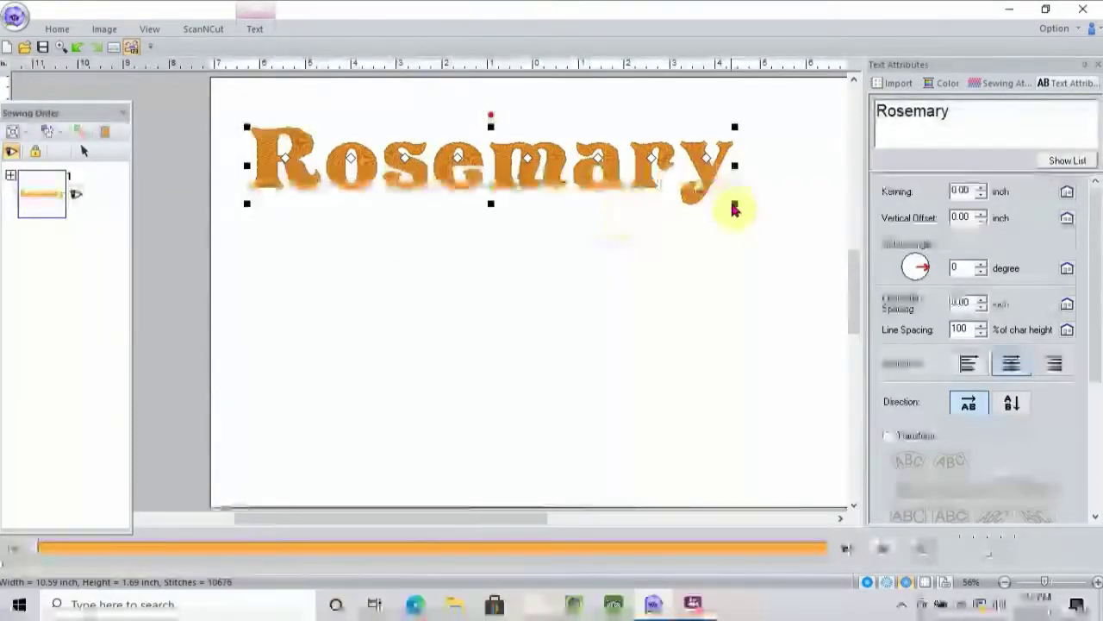
Step: Enlarge the lettering to about 15.4 by 2.5 inches and split the name onto two lines after its fourth letter
drag(733, 204, 955, 350)
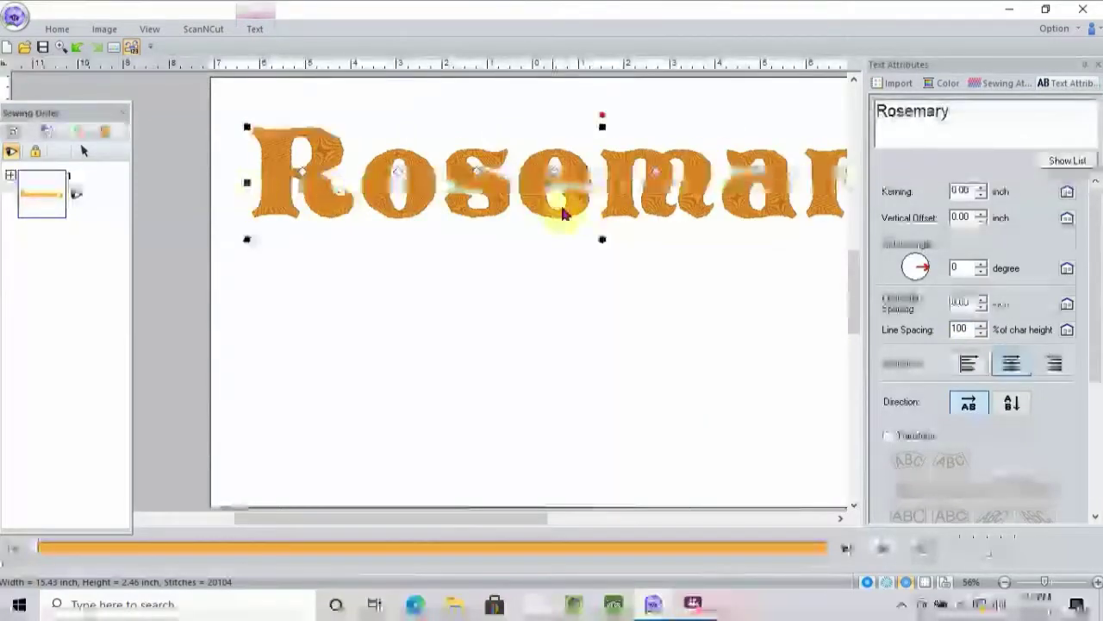
click(915, 110)
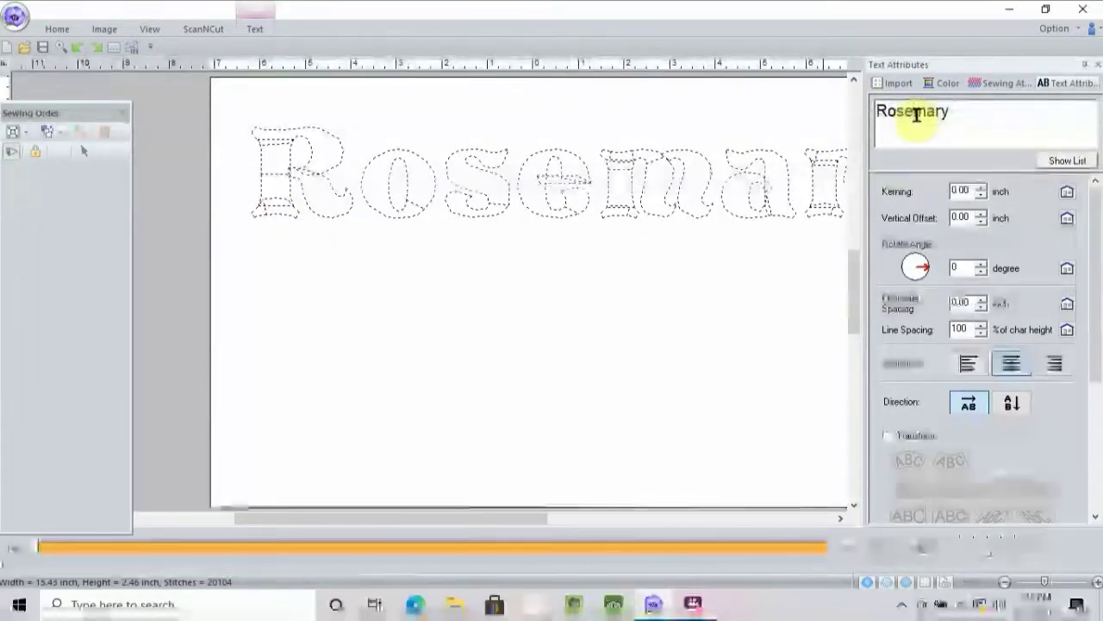
click(914, 110)
key(Return)
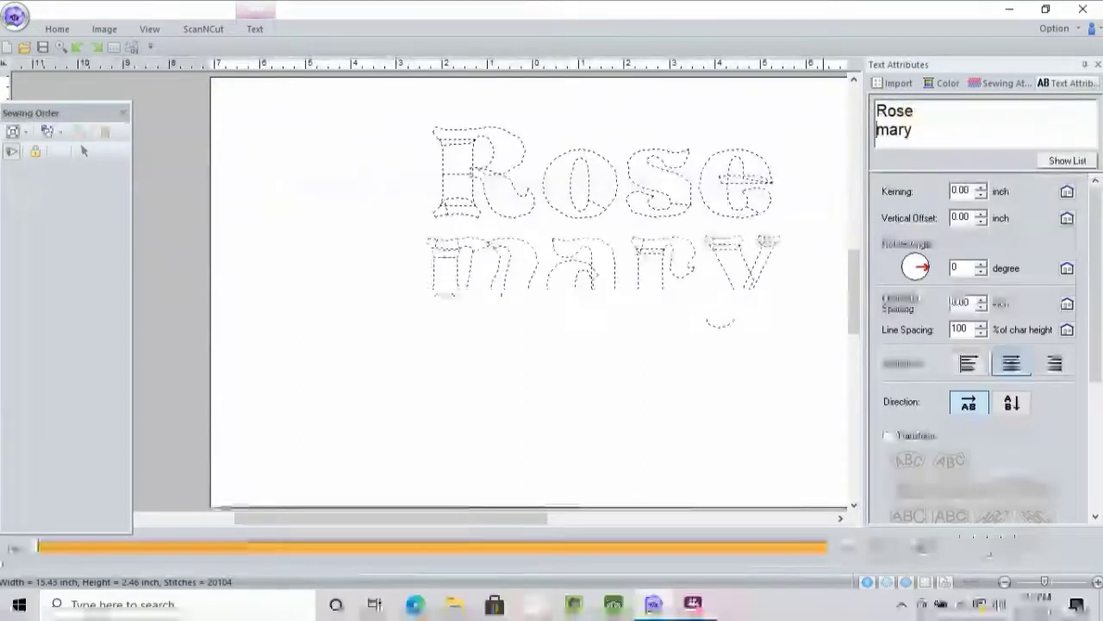
click(652, 305)
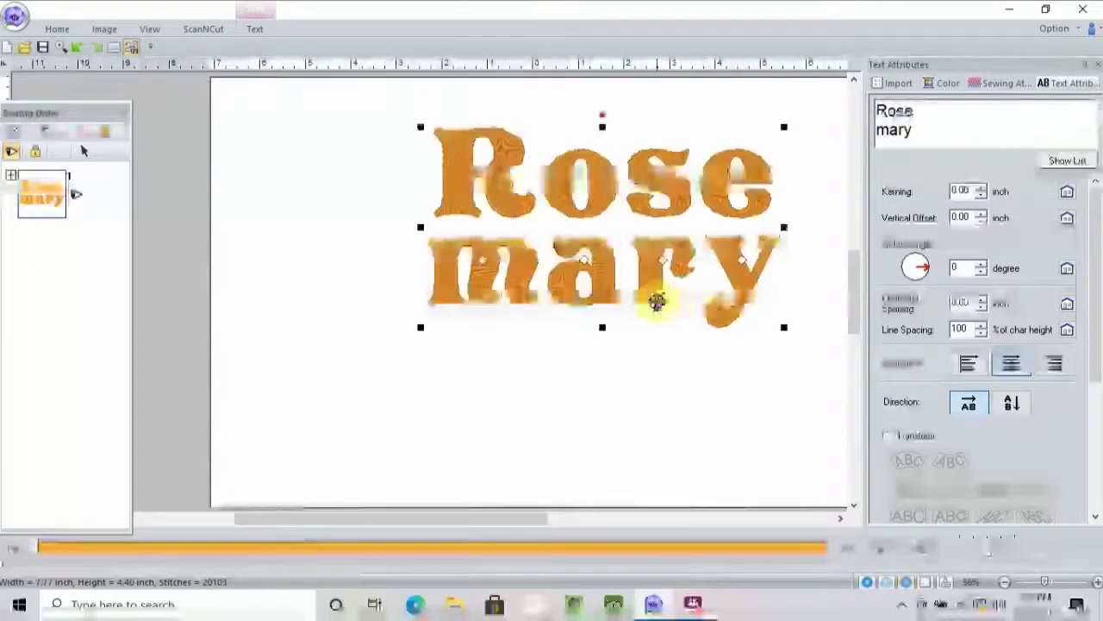
Step: Move the two-line lettering down toward the page's left side and enlarge it to about 11.4 by 6.4 inches
drag(599, 267, 495, 331)
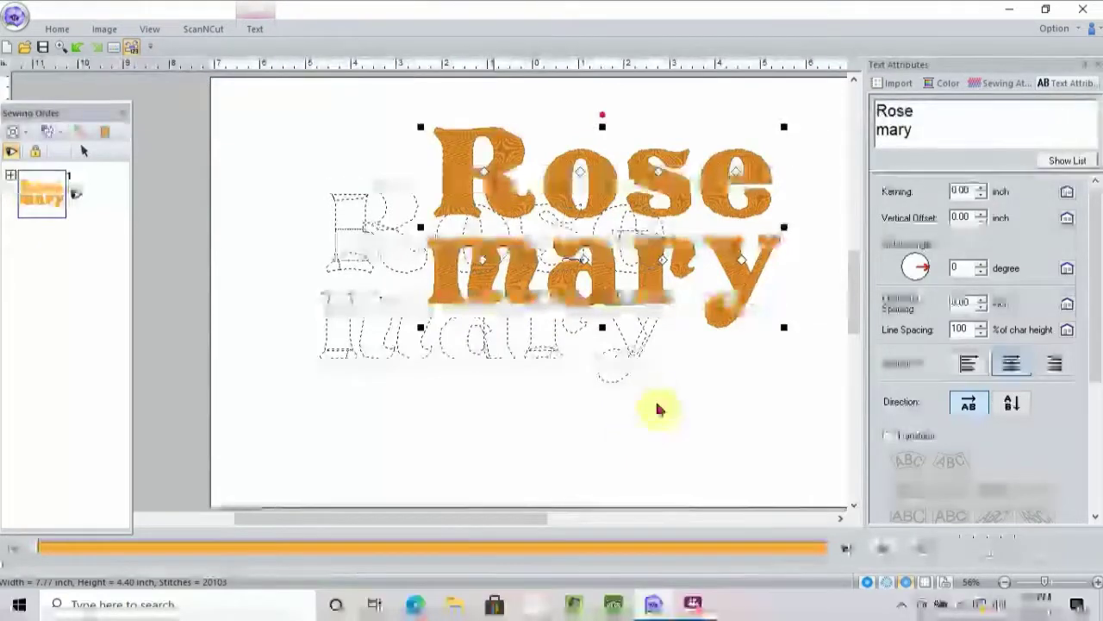
drag(710, 414, 843, 507)
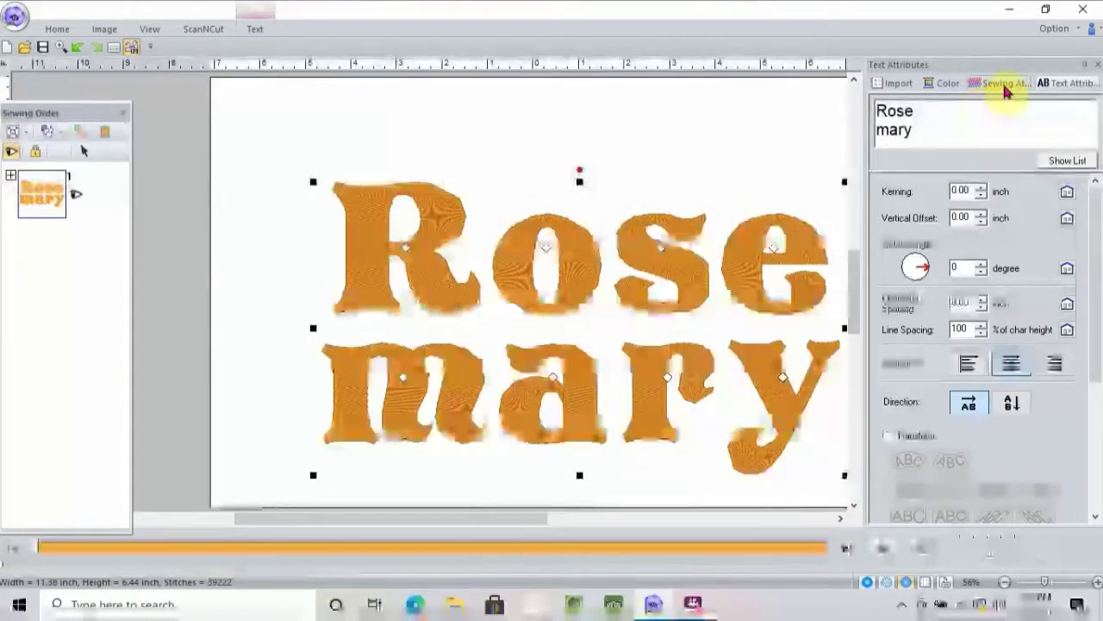
Step: Turn on under sewing for the lettering's filled region in the sewing attributes
click(1059, 89)
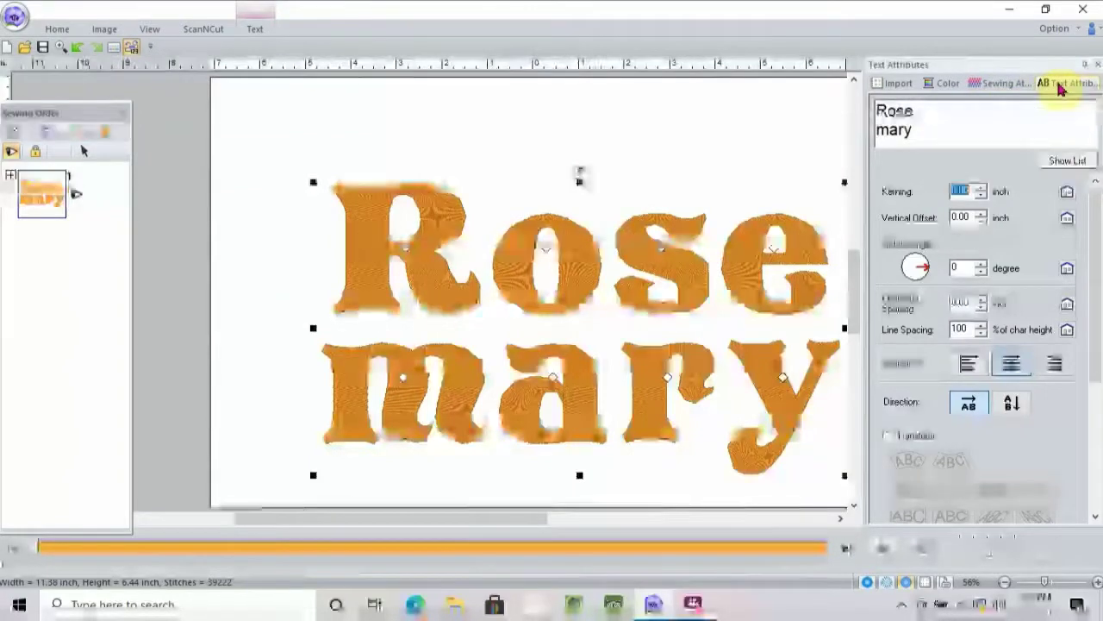
click(1005, 85)
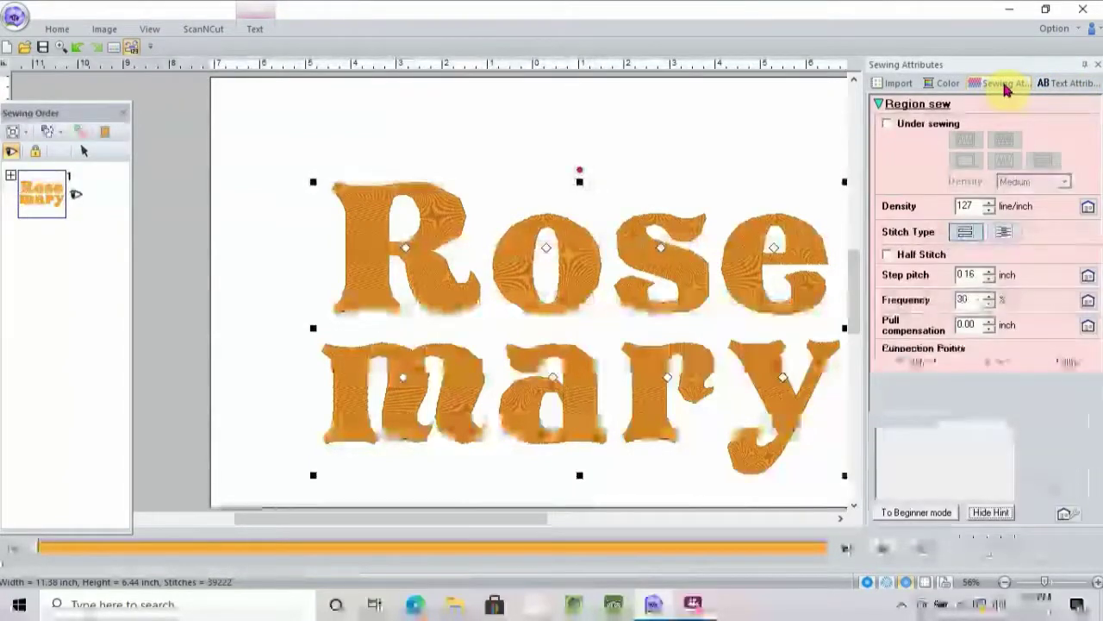
click(888, 123)
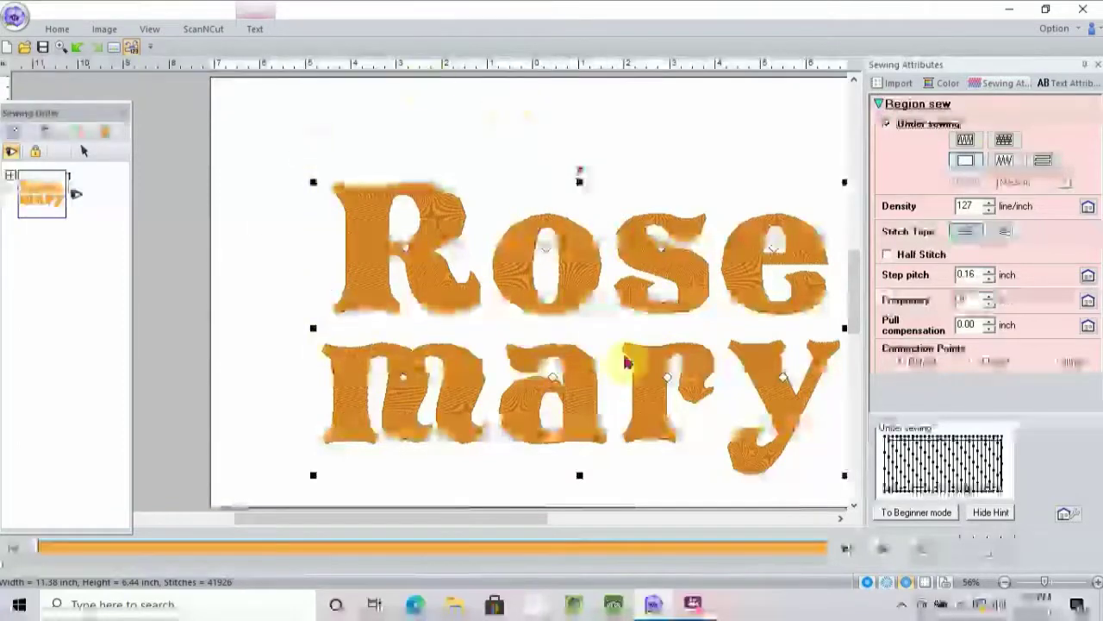
Step: Outline the lettering with Zigzag Stitch and make the outline thread dark green
click(259, 30)
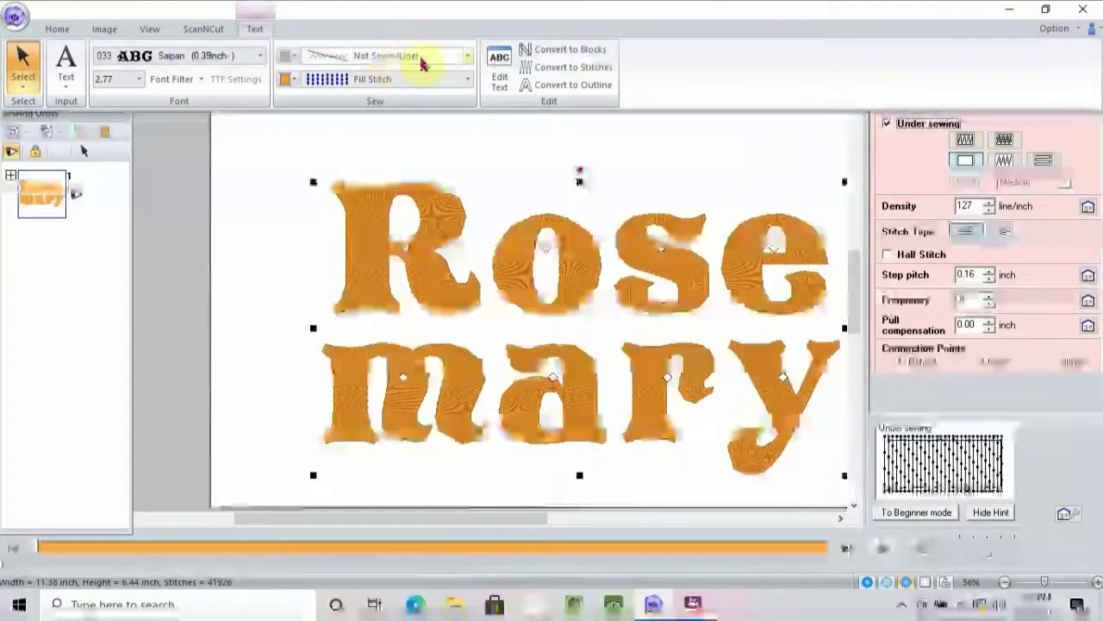
click(468, 57)
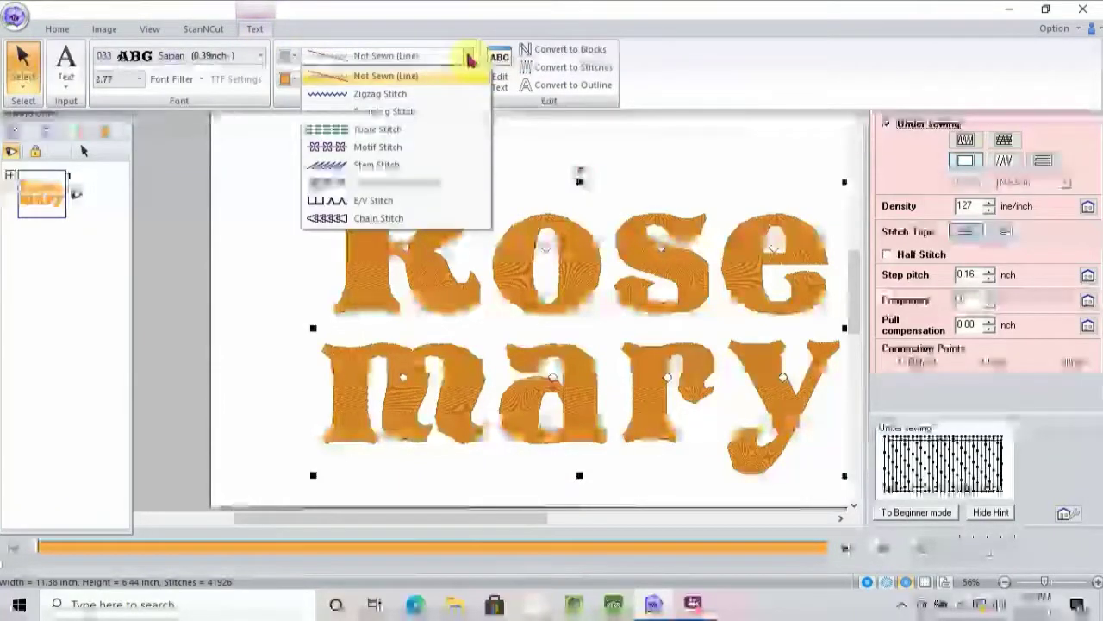
click(423, 95)
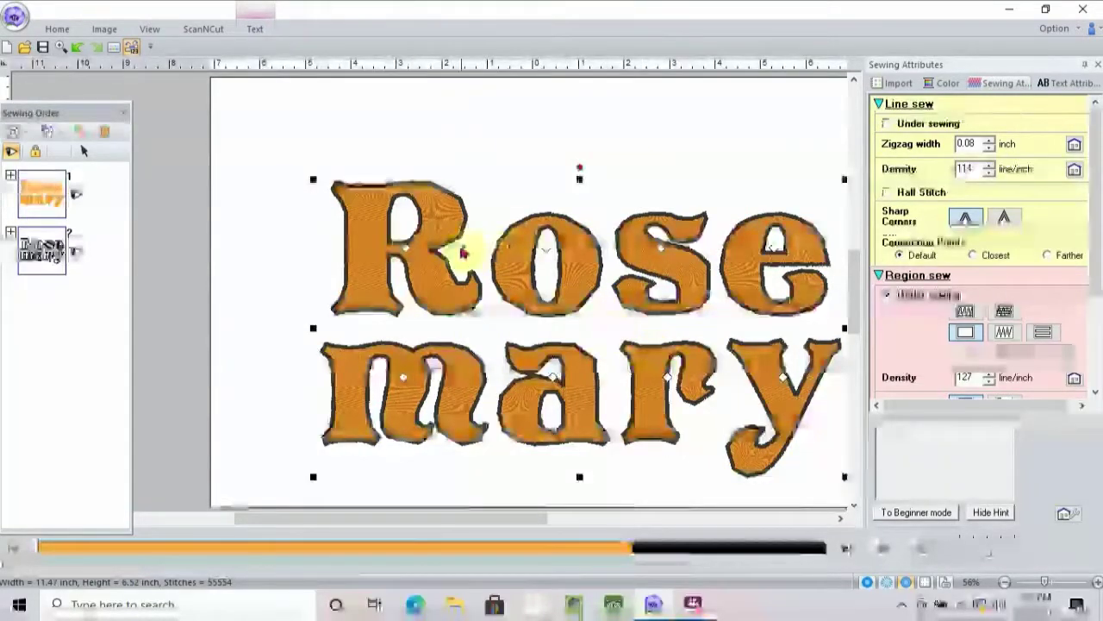
click(251, 29)
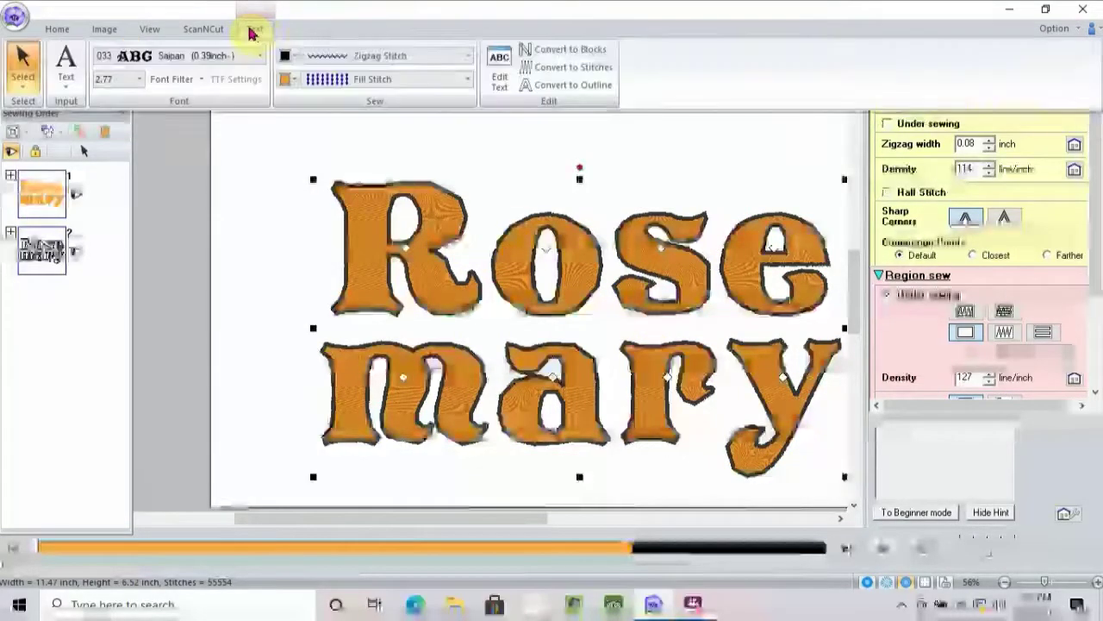
click(287, 57)
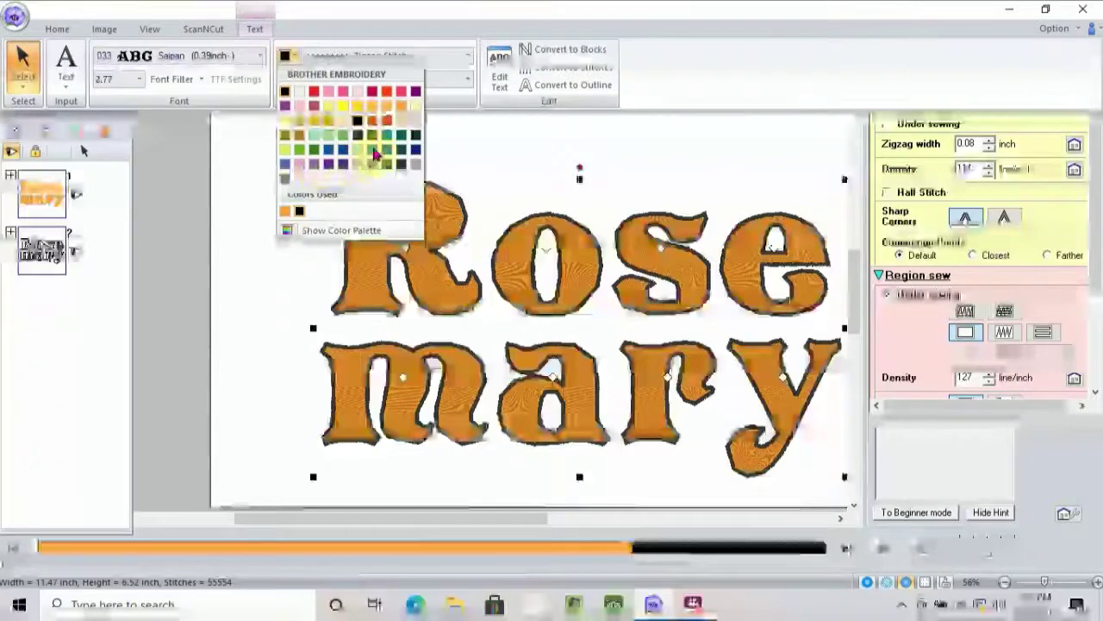
click(402, 135)
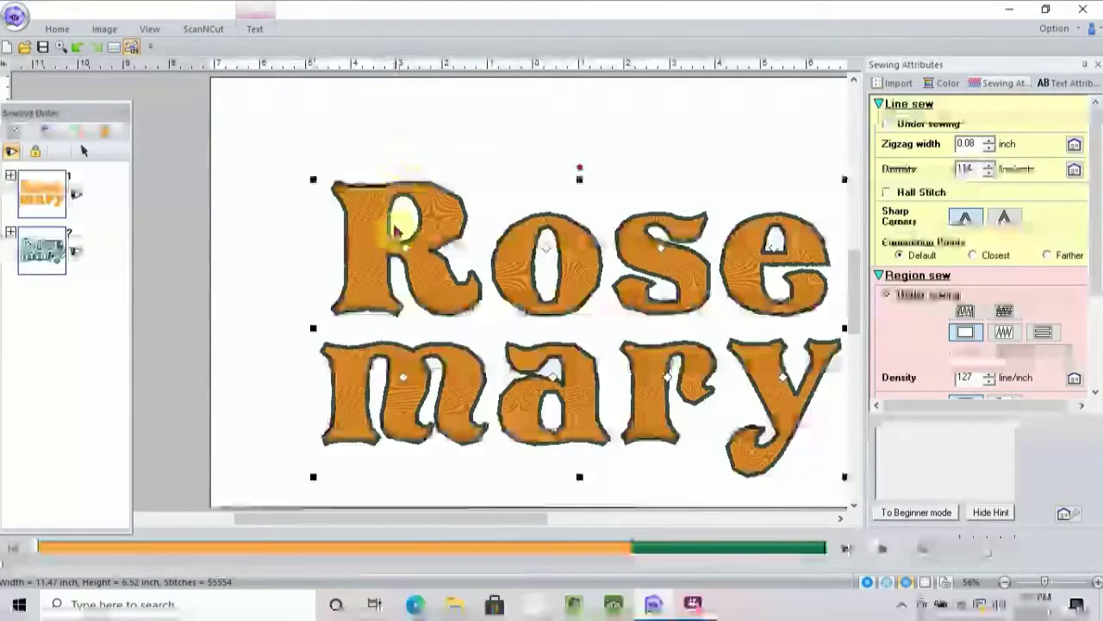
Step: Zoom in on the upper part of the first letter to examine its outline and fill stitching
click(57, 30)
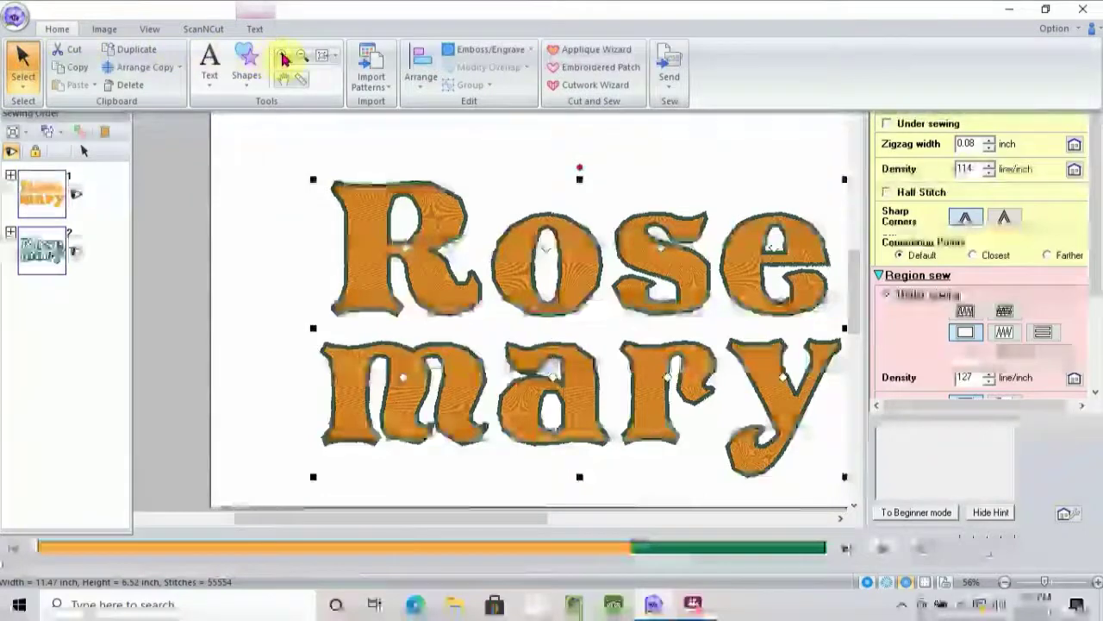
click(284, 57)
drag(288, 131, 453, 260)
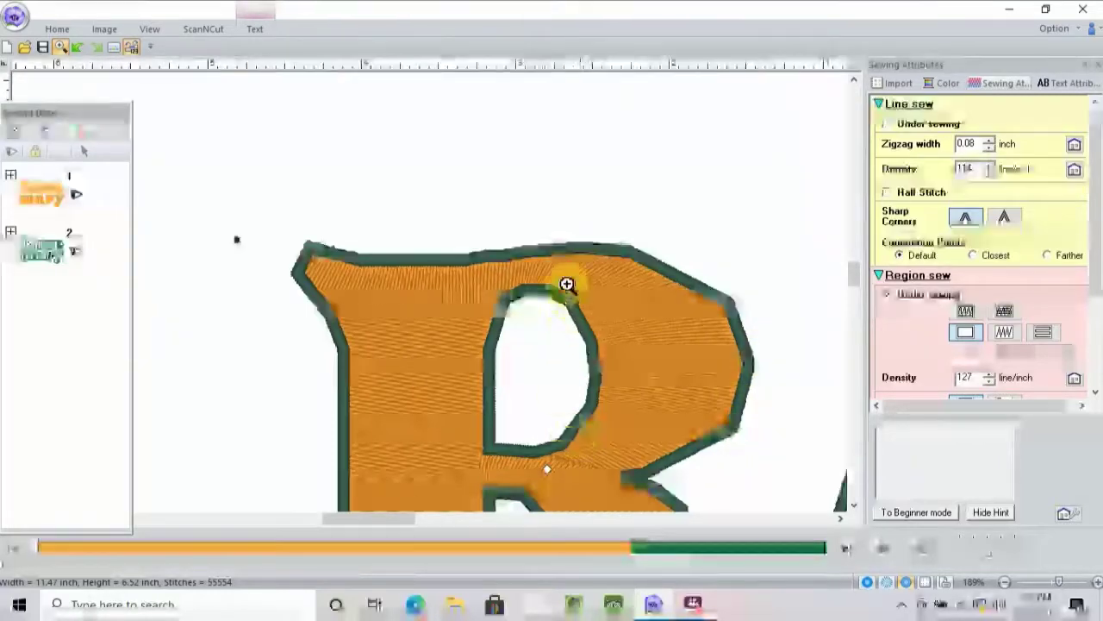
click(54, 29)
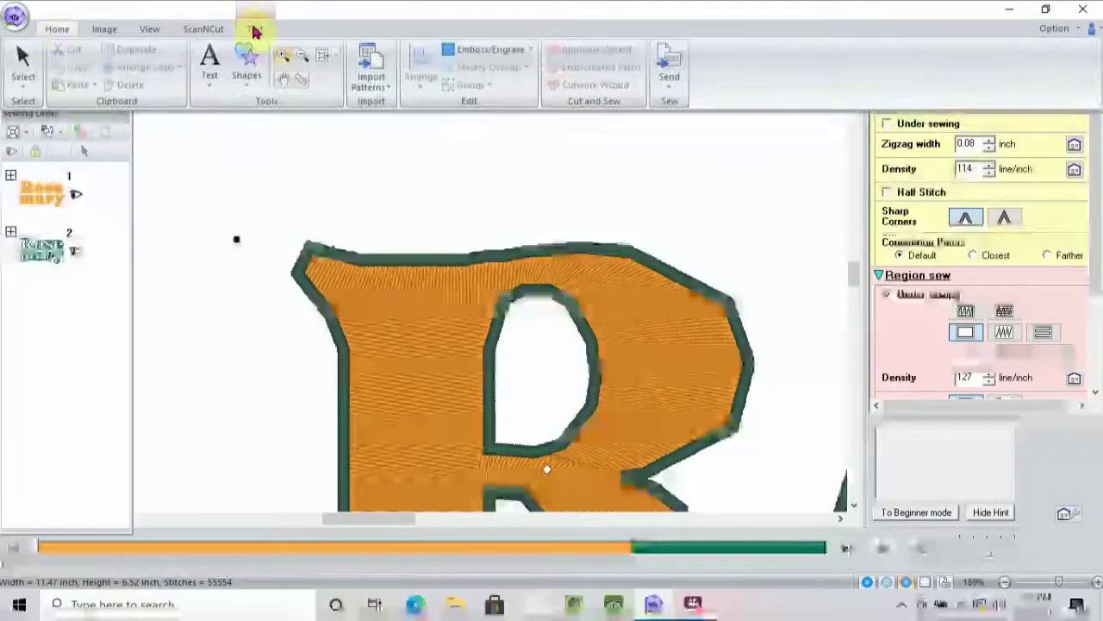
Step: Change the lettering's outline stitch type to E/V Stitch
click(254, 29)
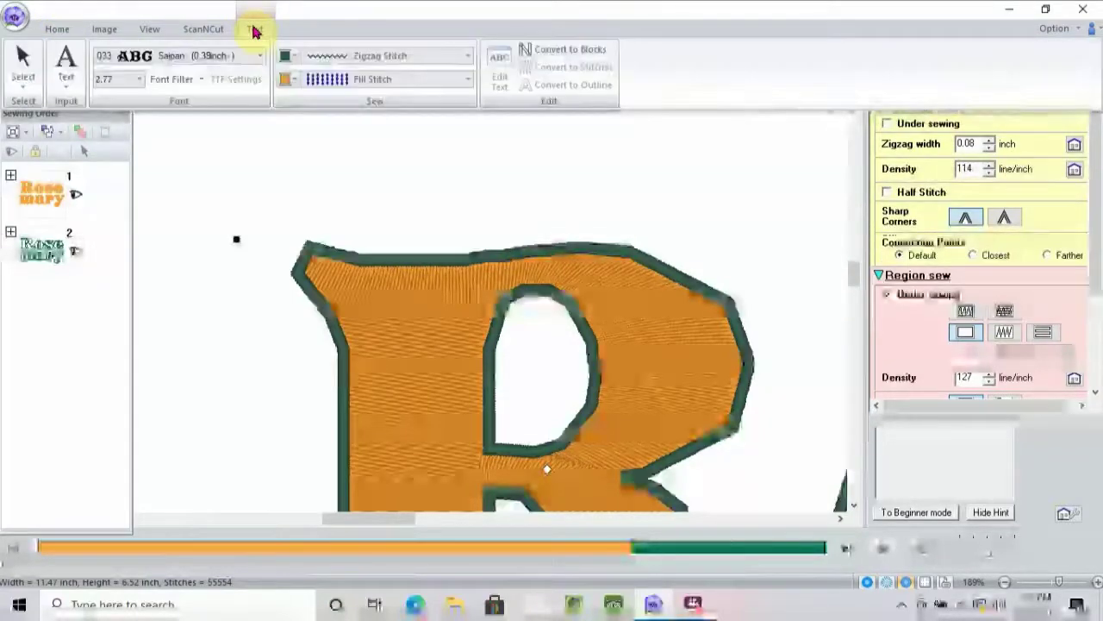
click(469, 58)
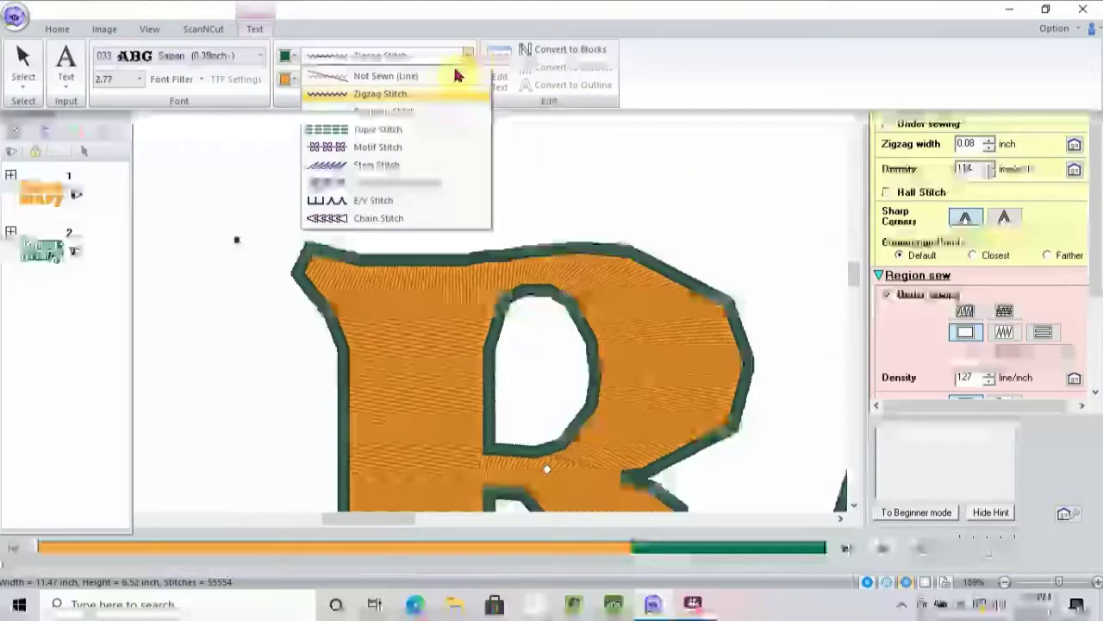
click(394, 131)
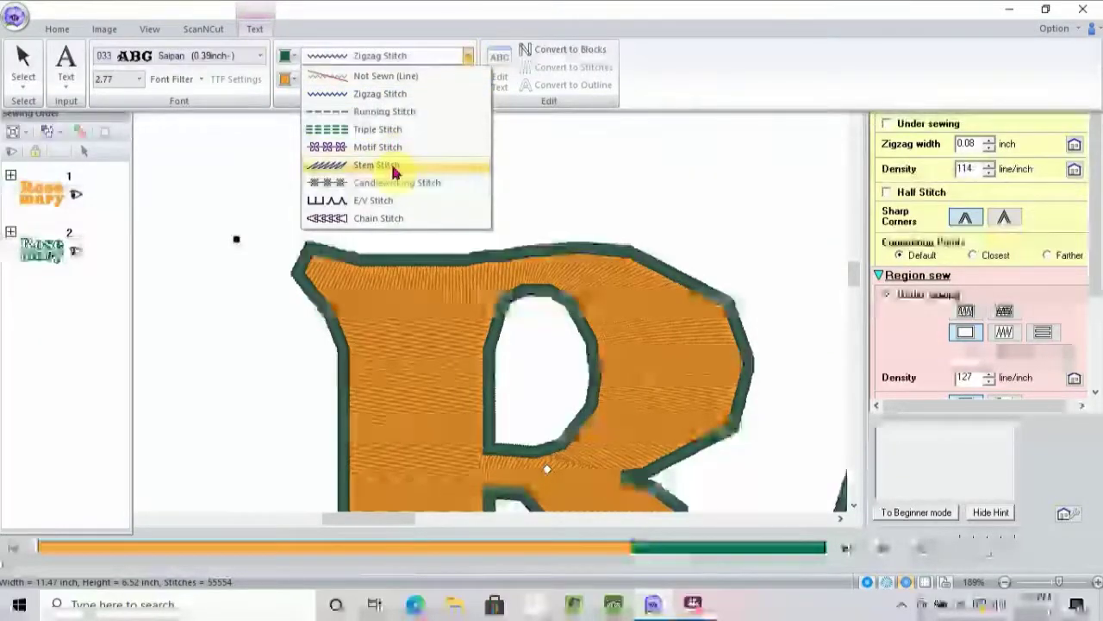
click(402, 206)
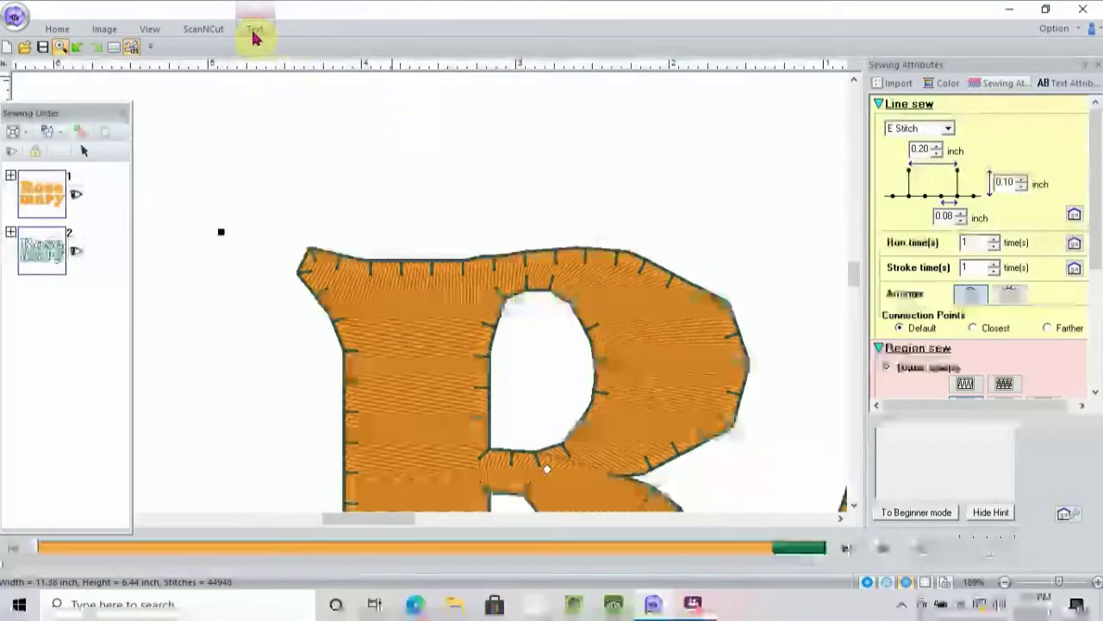
Step: Select only the first letter of the lettering and enlarge it to a text size of about 3.89
click(52, 28)
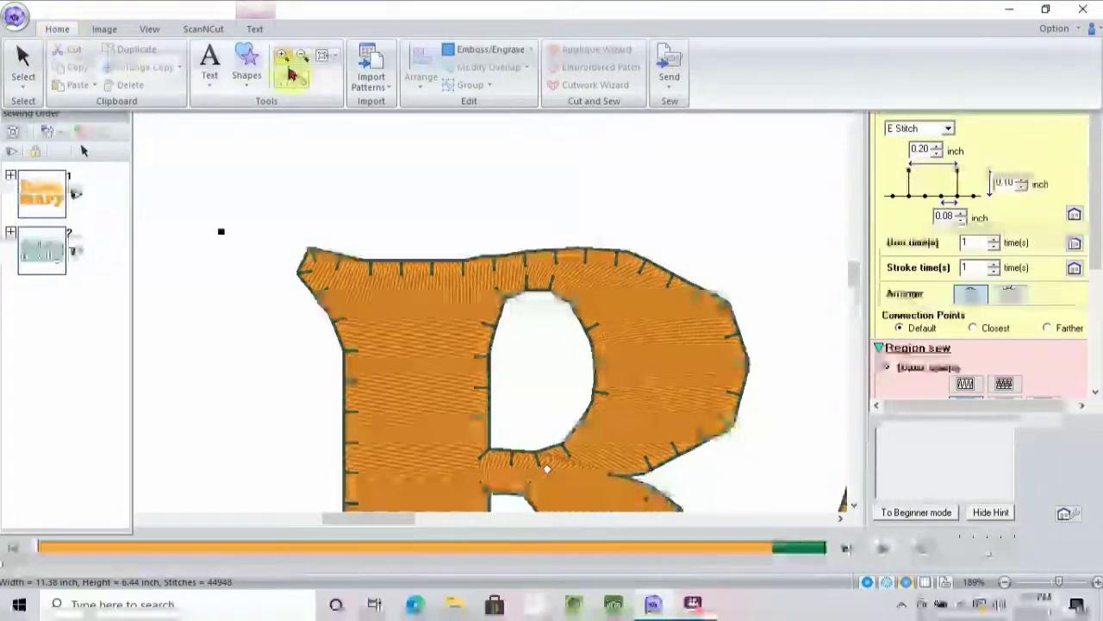
click(338, 56)
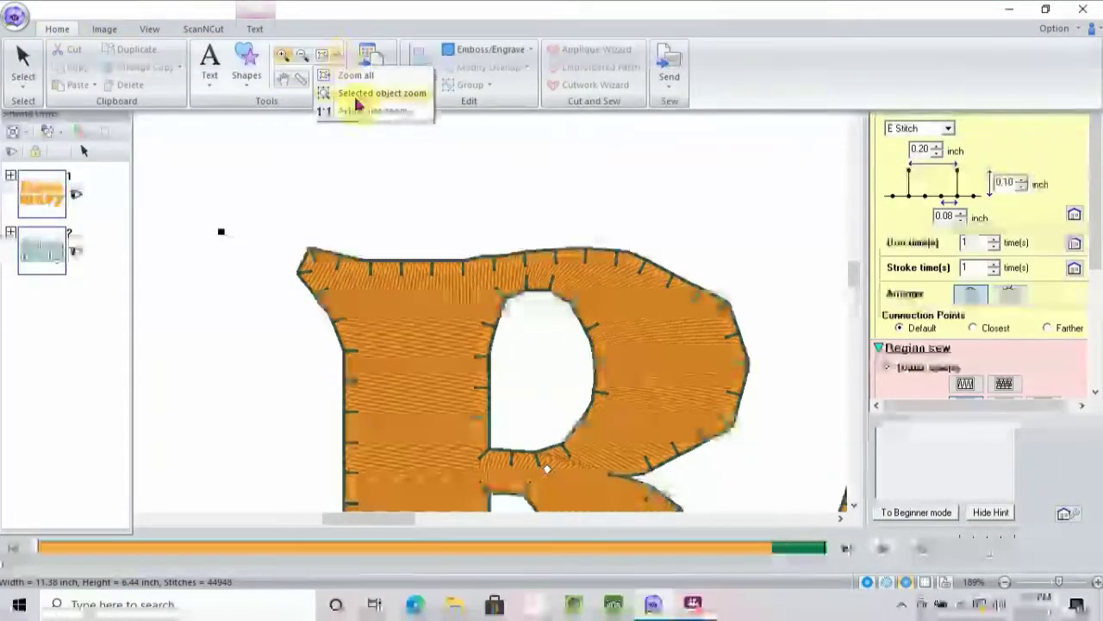
click(353, 76)
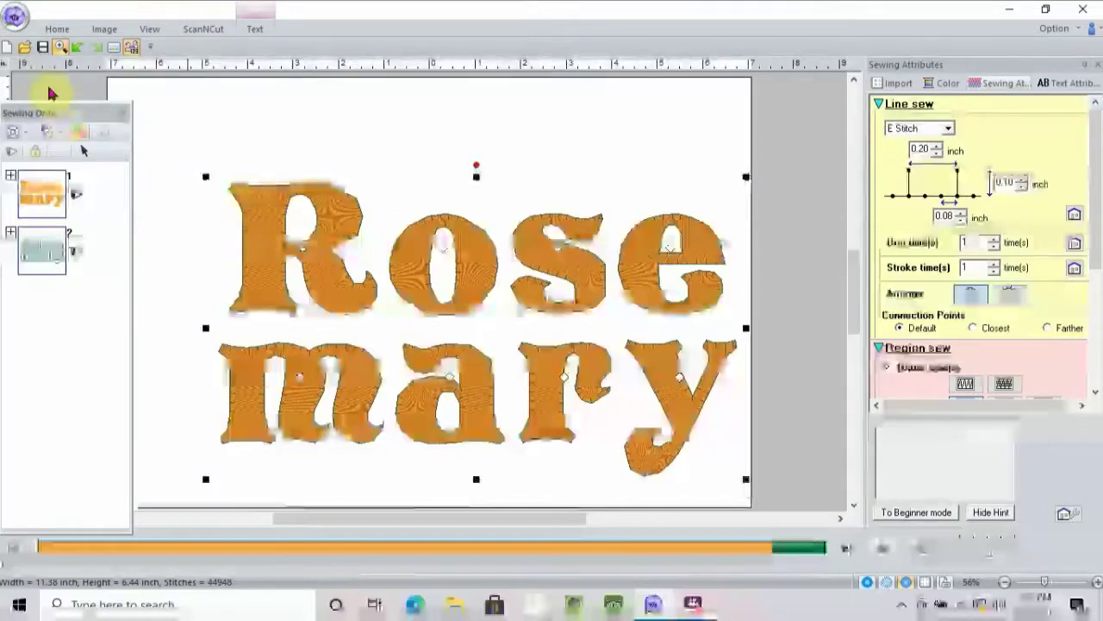
click(57, 29)
click(20, 54)
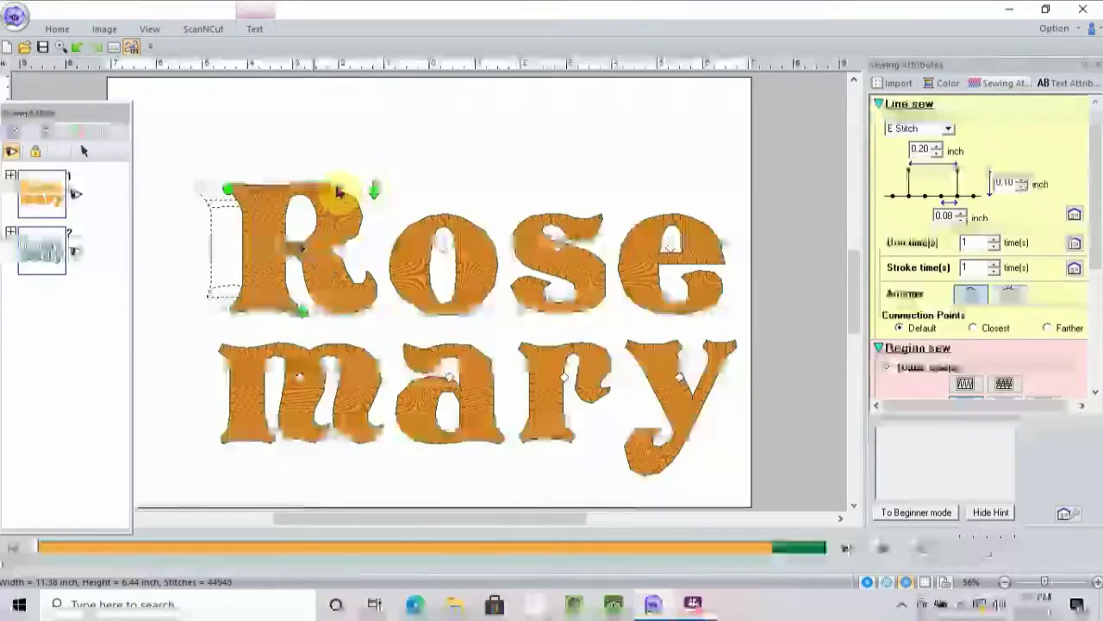
drag(341, 191, 340, 195)
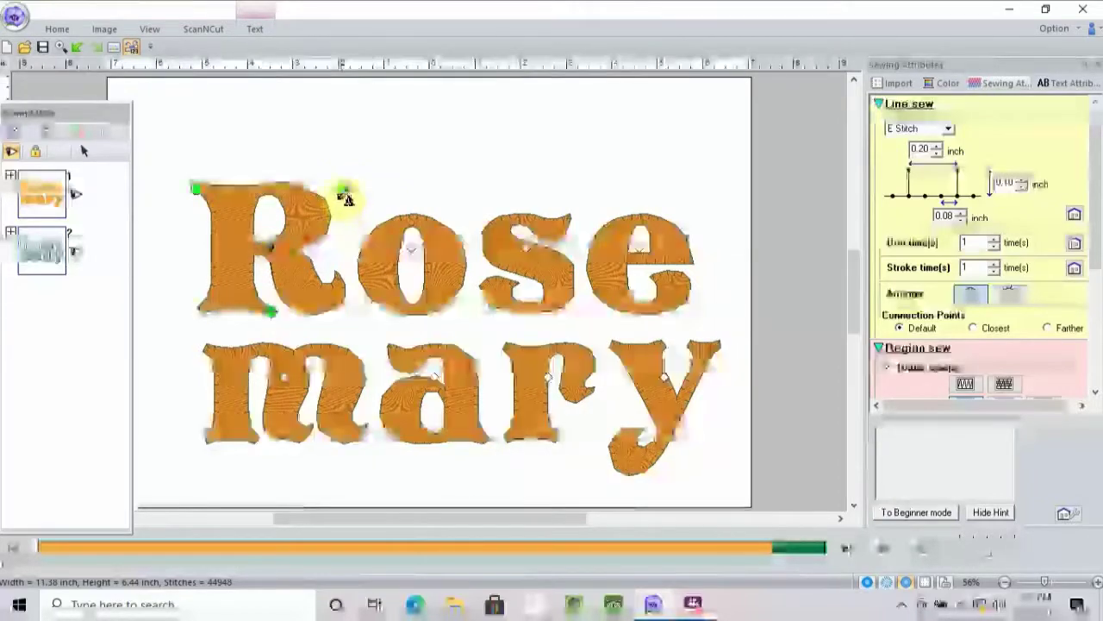
drag(345, 198, 404, 155)
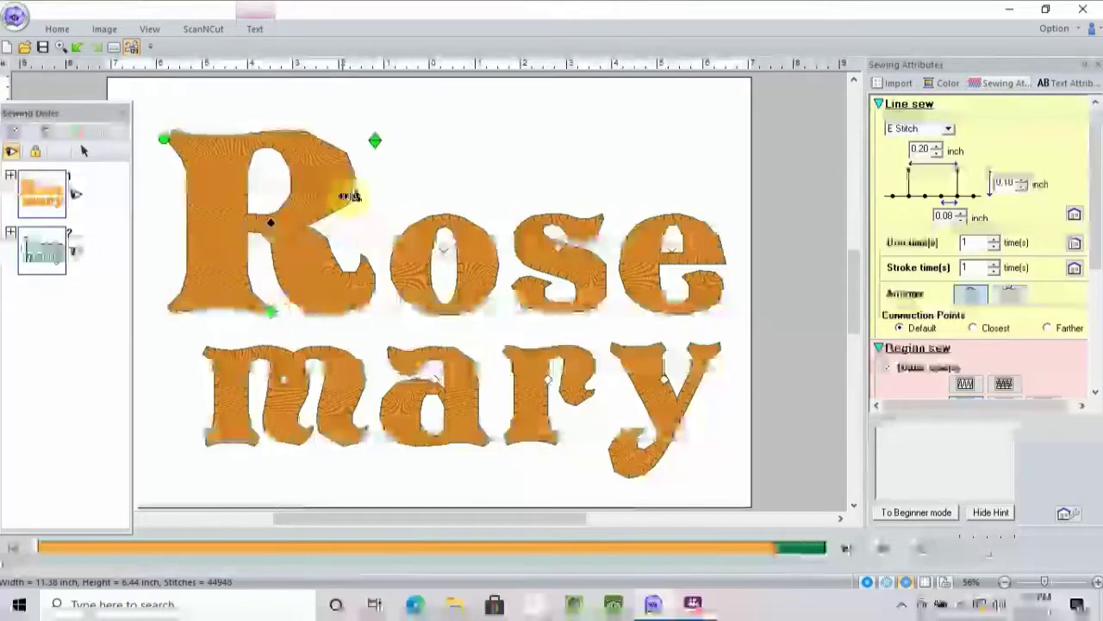
Step: Change the font of the enlarged first letter to Gothic 06
click(255, 31)
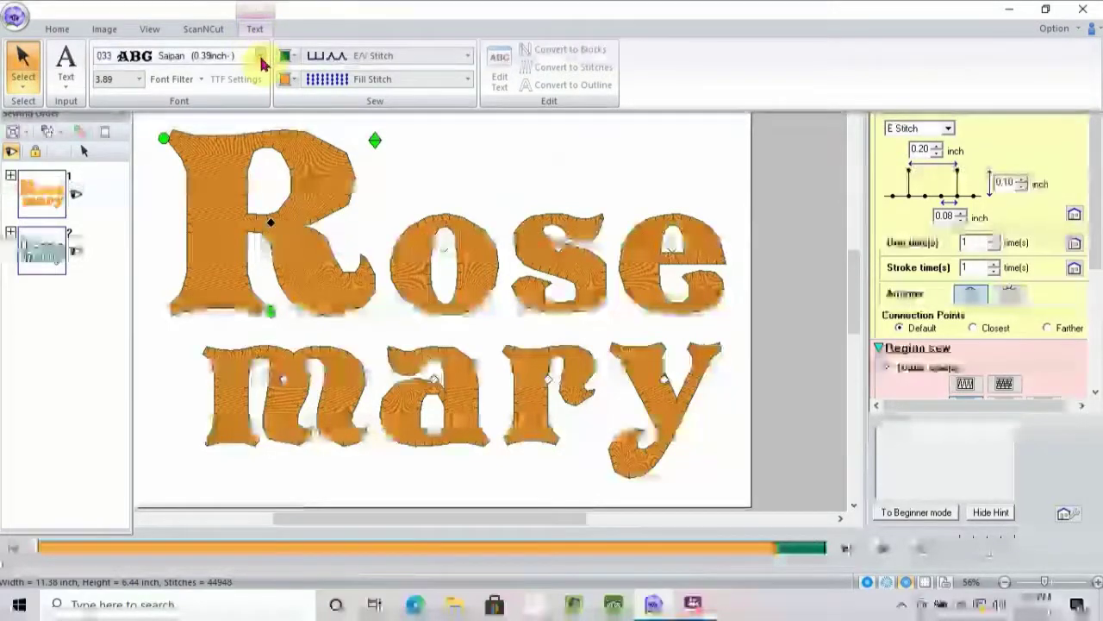
click(261, 57)
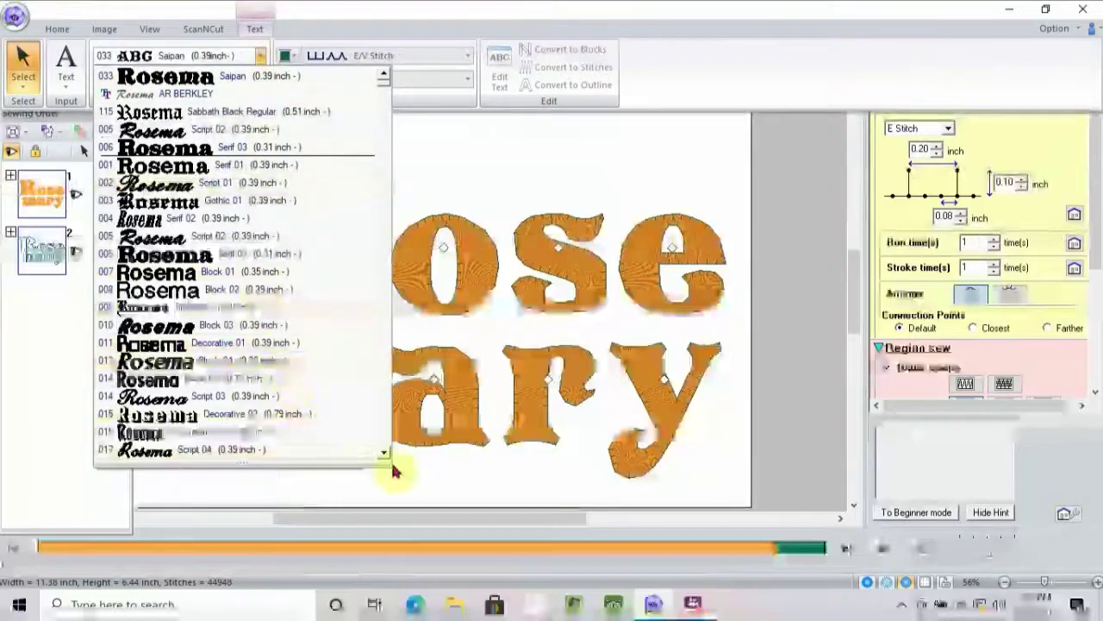
scroll(384, 457, down, 5)
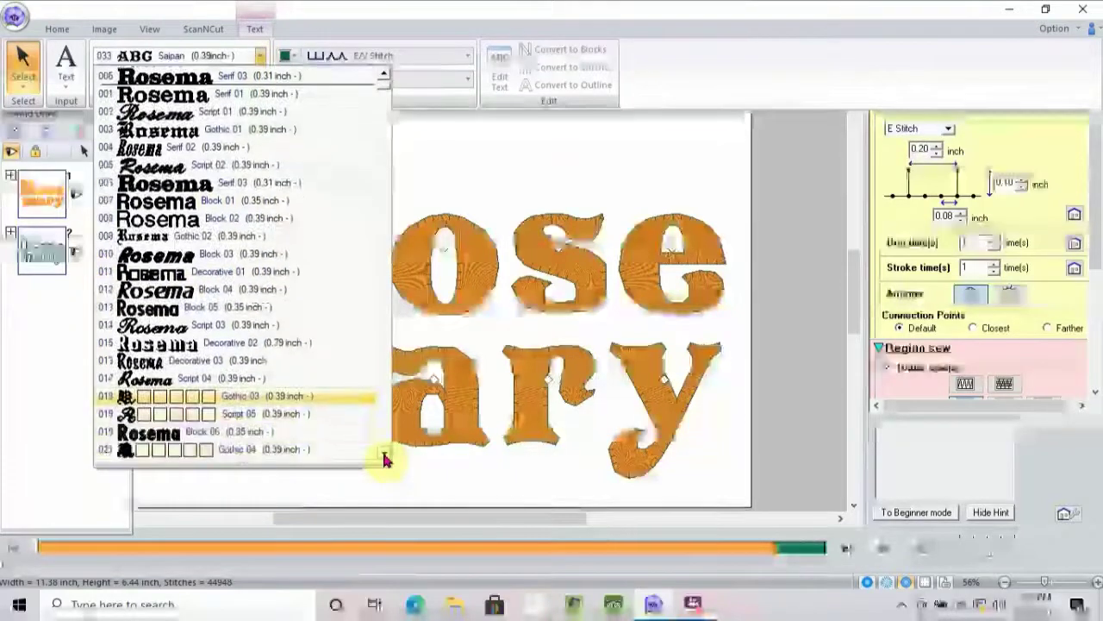
scroll(385, 457, down, 4)
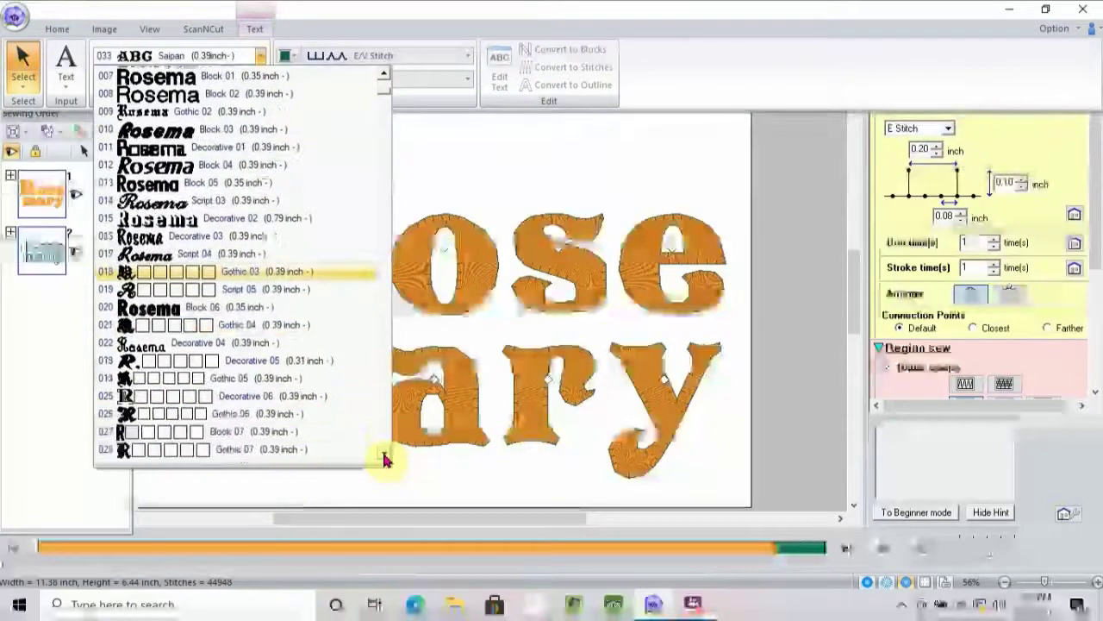
scroll(385, 457, down, 1)
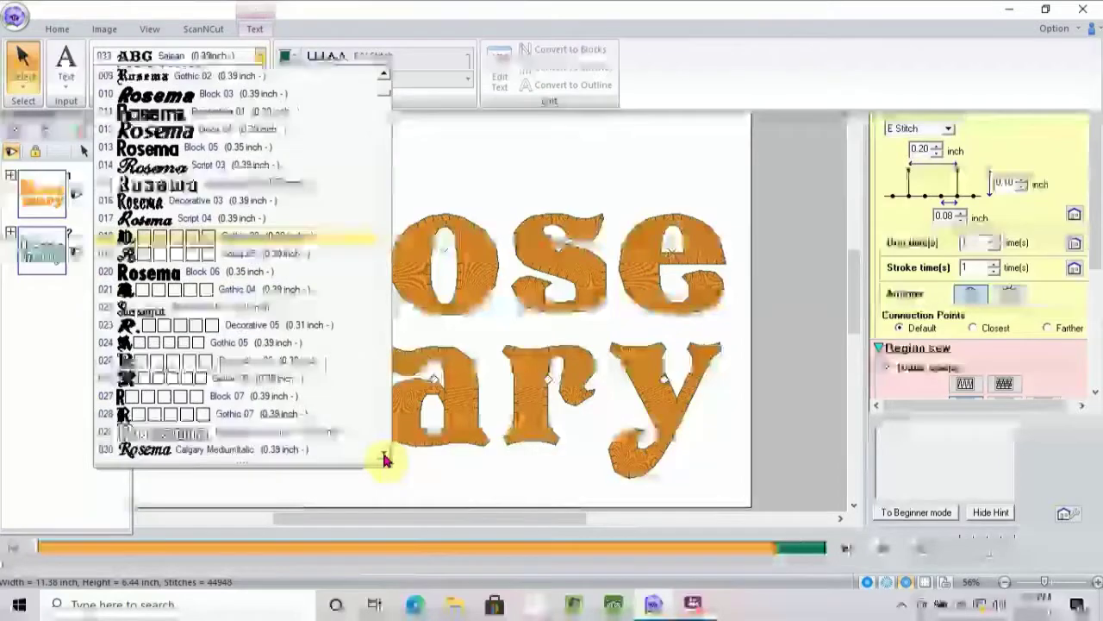
click(233, 379)
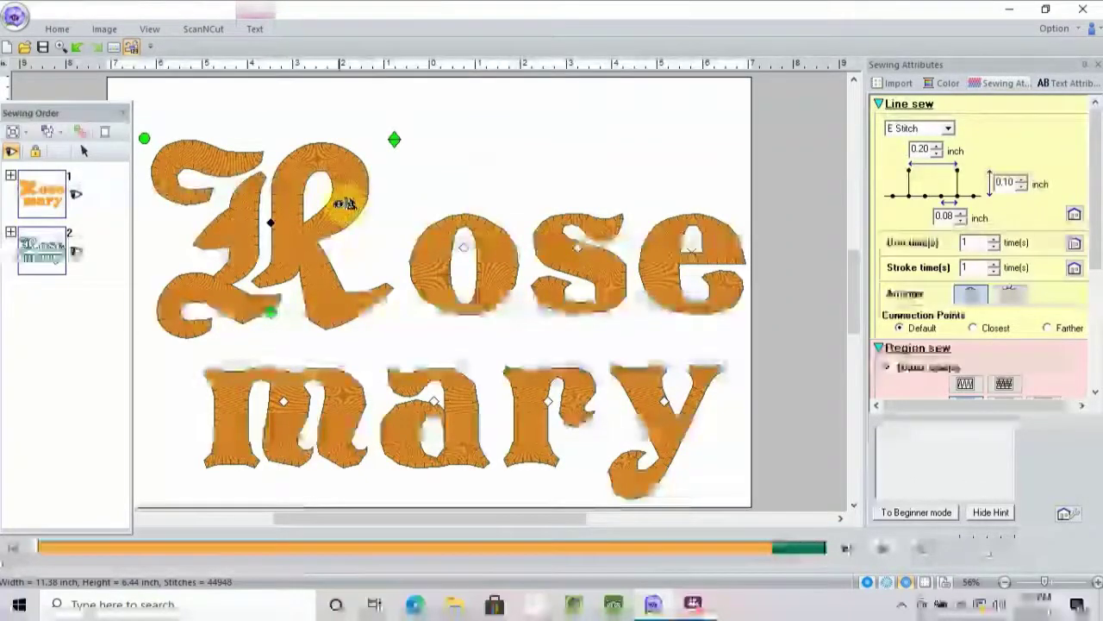
Step: Change the fill thread color of the large first letter to dark blue
click(254, 27)
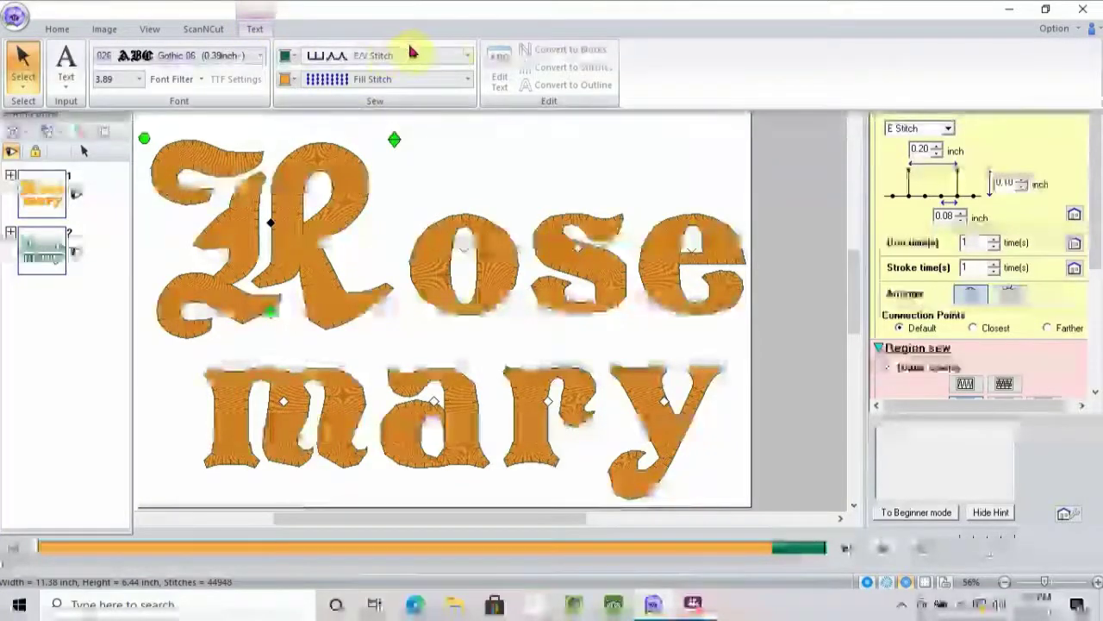
click(290, 79)
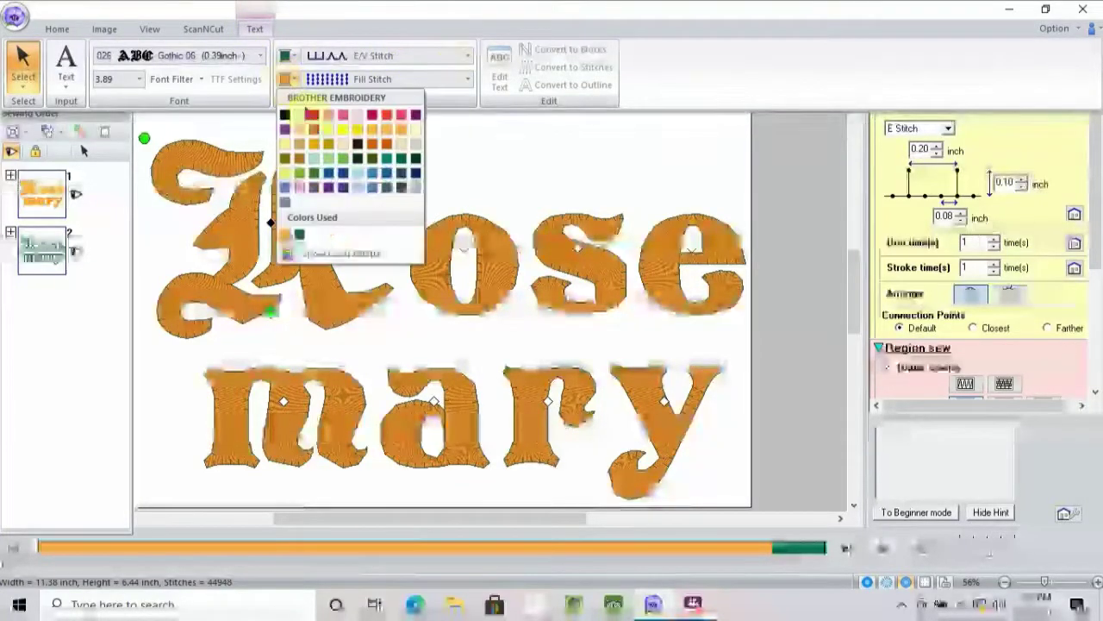
click(347, 175)
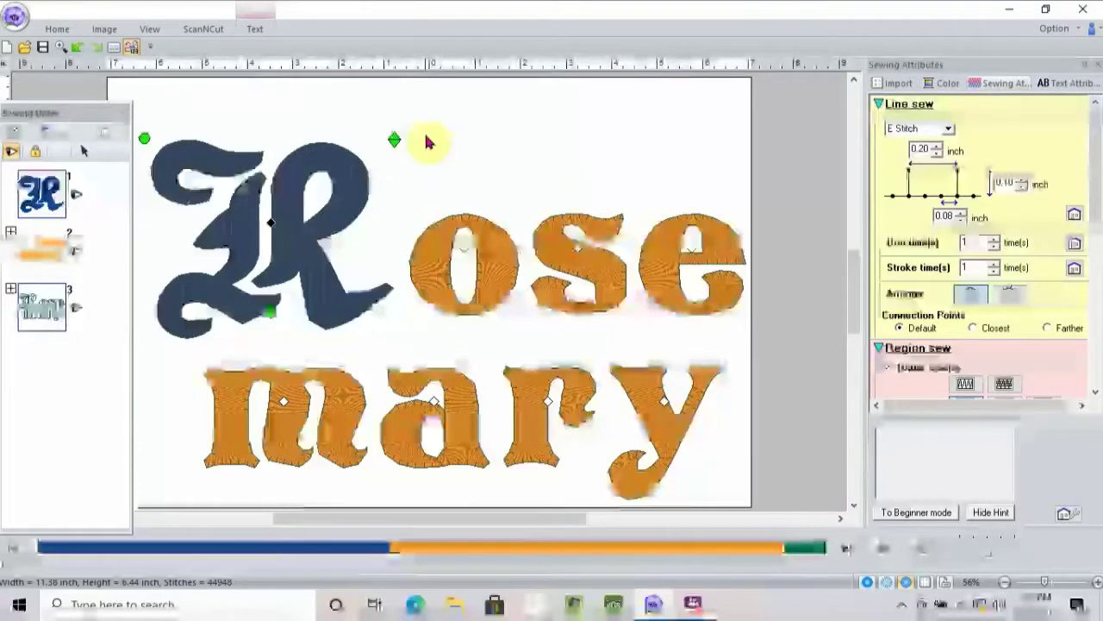
Step: Set the first letter's programmable fill pattern to net3 in the region sewing attributes
click(1061, 81)
click(1002, 82)
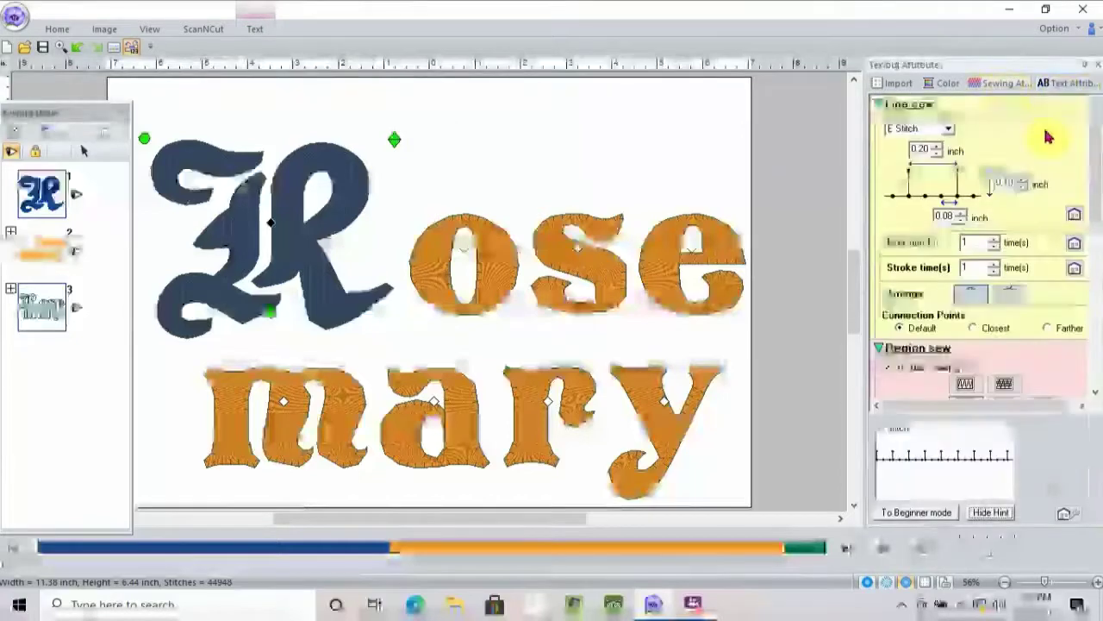
drag(1099, 172, 1099, 288)
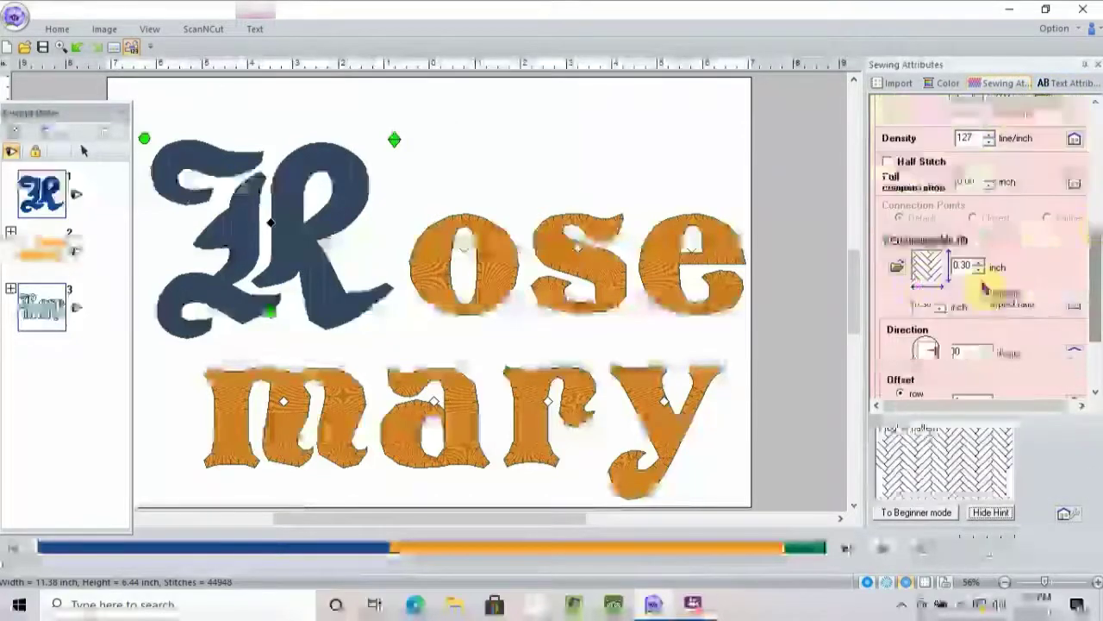
click(897, 268)
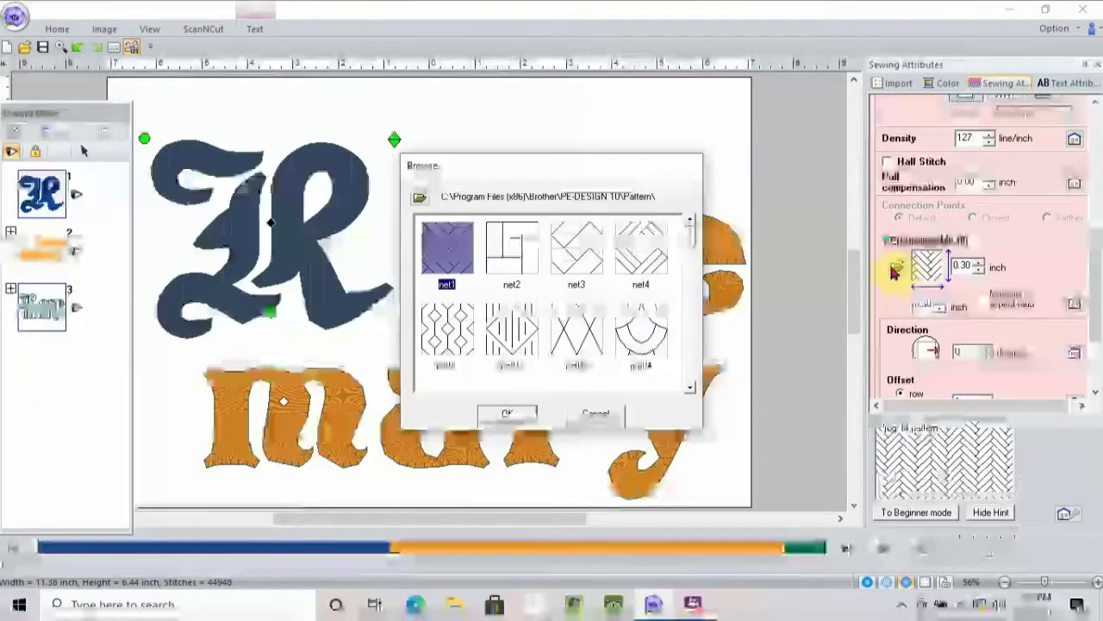
scroll(690, 392, down, 10)
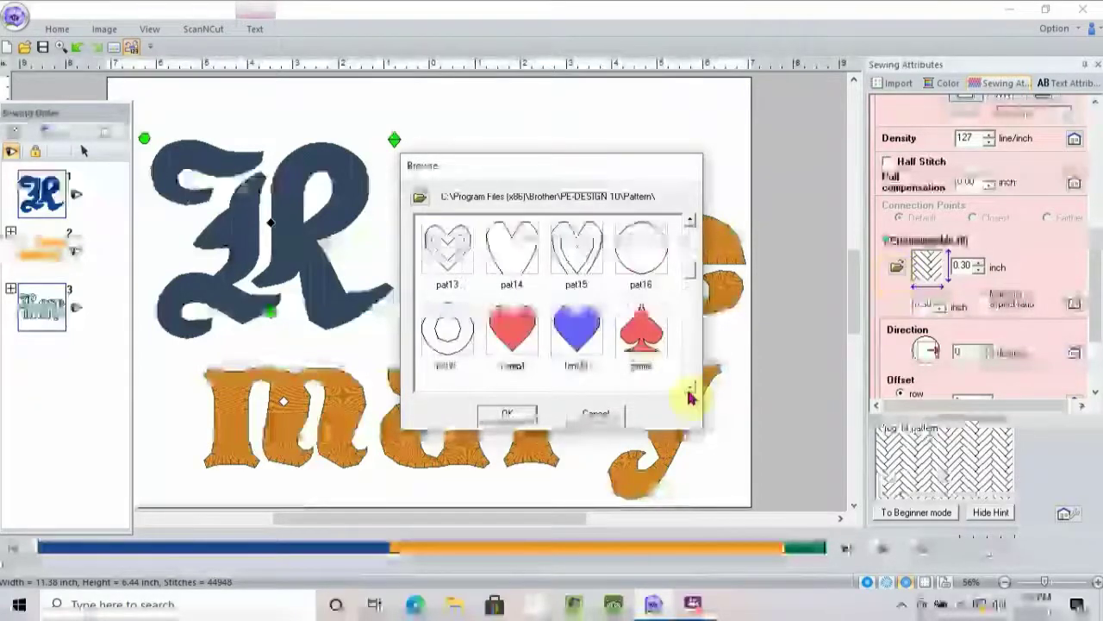
scroll(689, 397, down, 6)
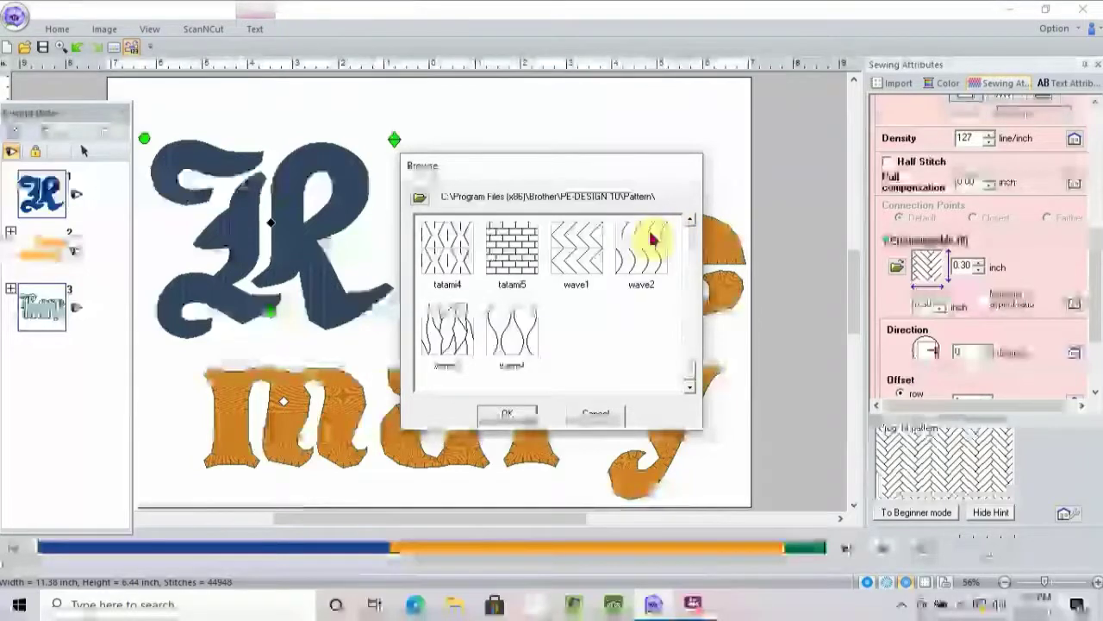
scroll(651, 239, up, 8)
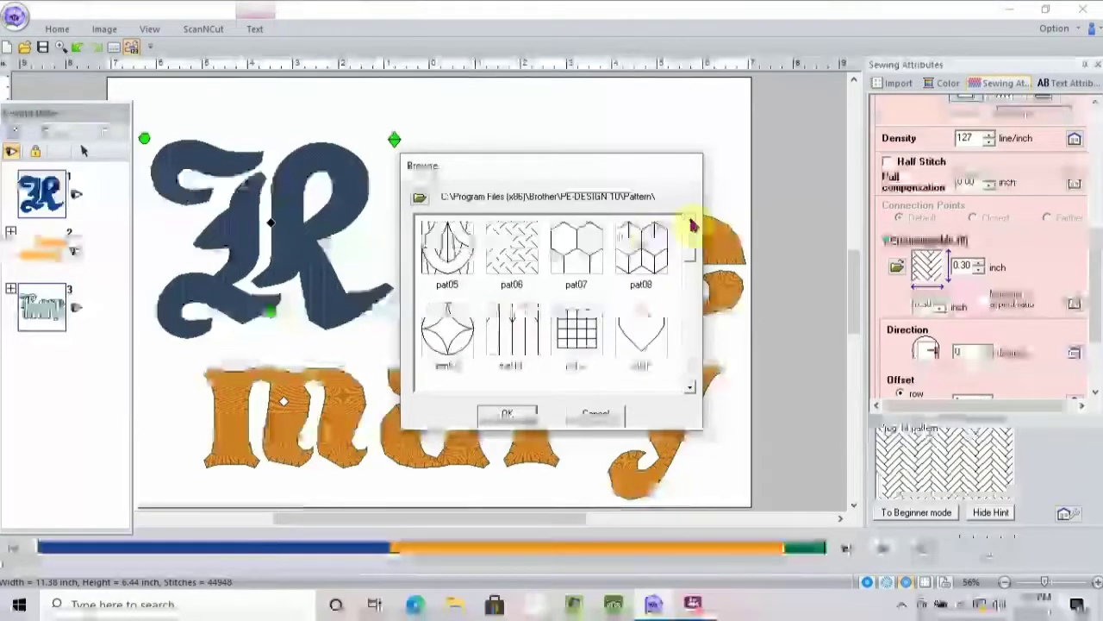
scroll(681, 231, up, 3)
click(576, 247)
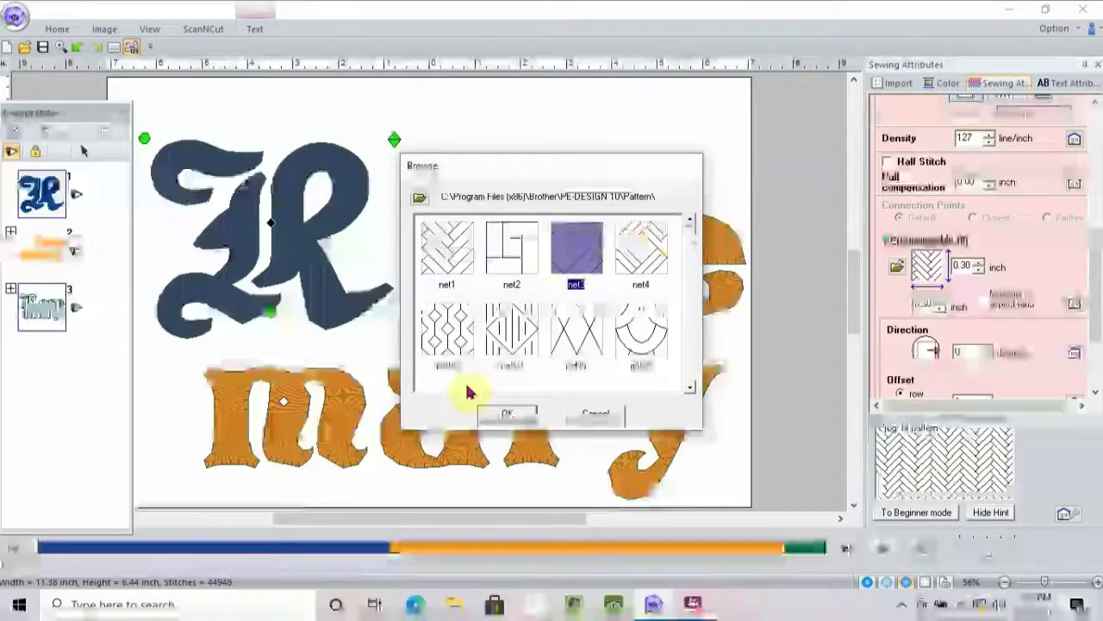
click(521, 417)
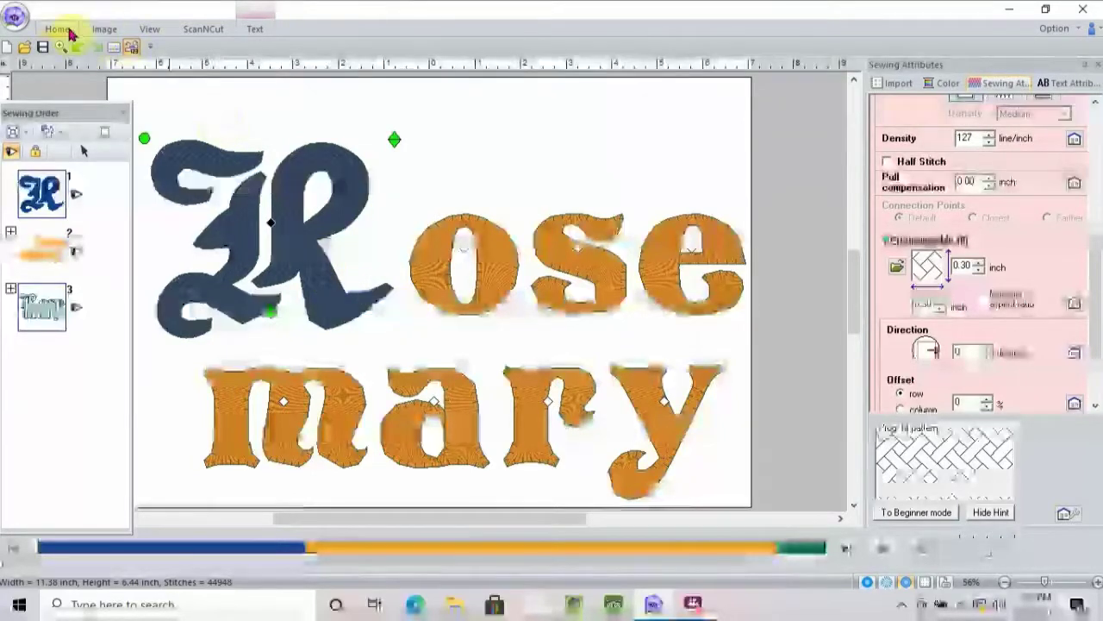
Step: Zoom in on the large first letter to examine its patterned fill, and return to the whole-page view
click(70, 31)
click(284, 57)
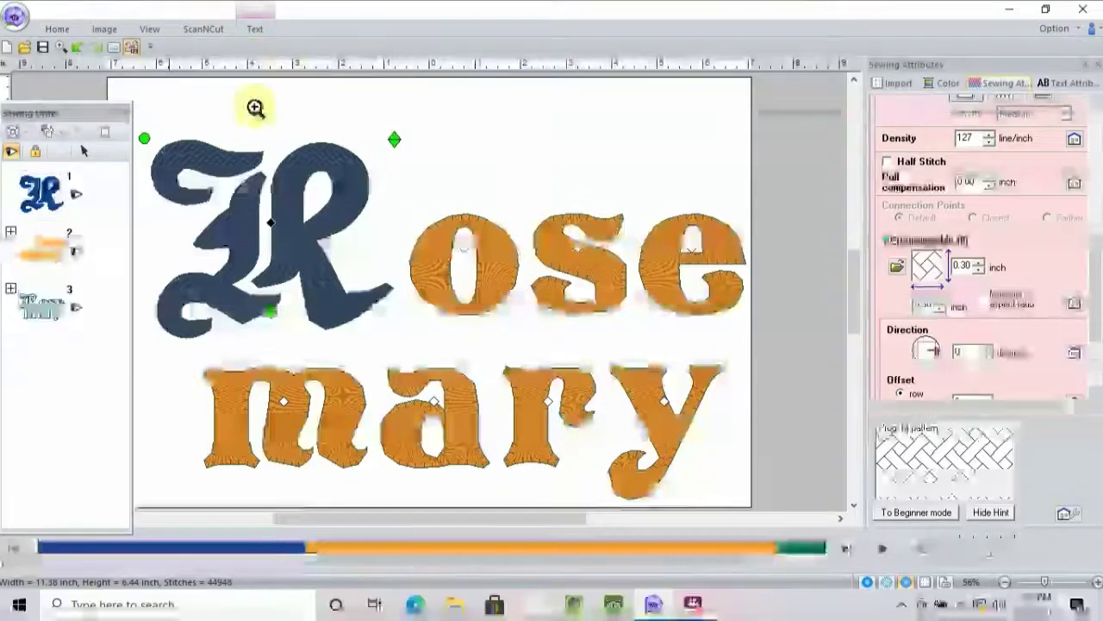
drag(237, 131, 392, 299)
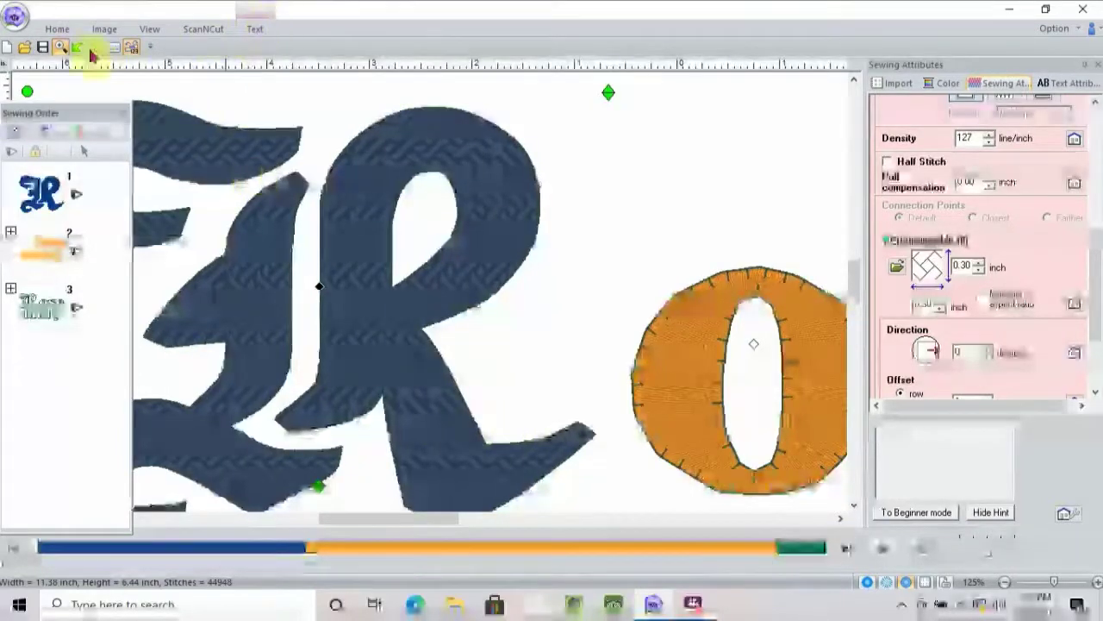
click(53, 26)
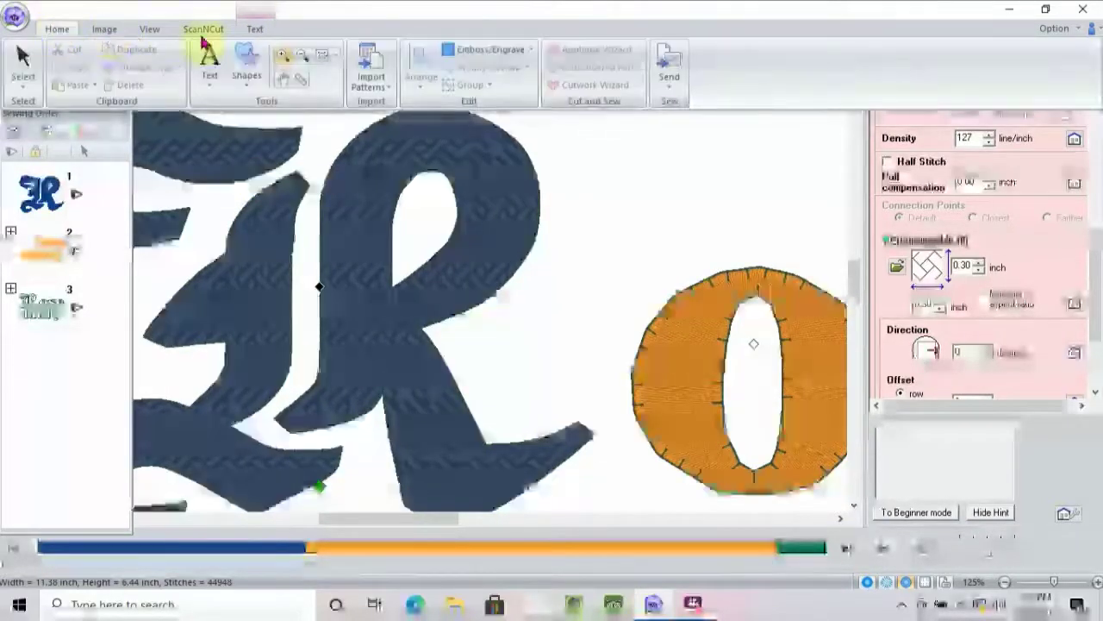
click(247, 84)
click(247, 83)
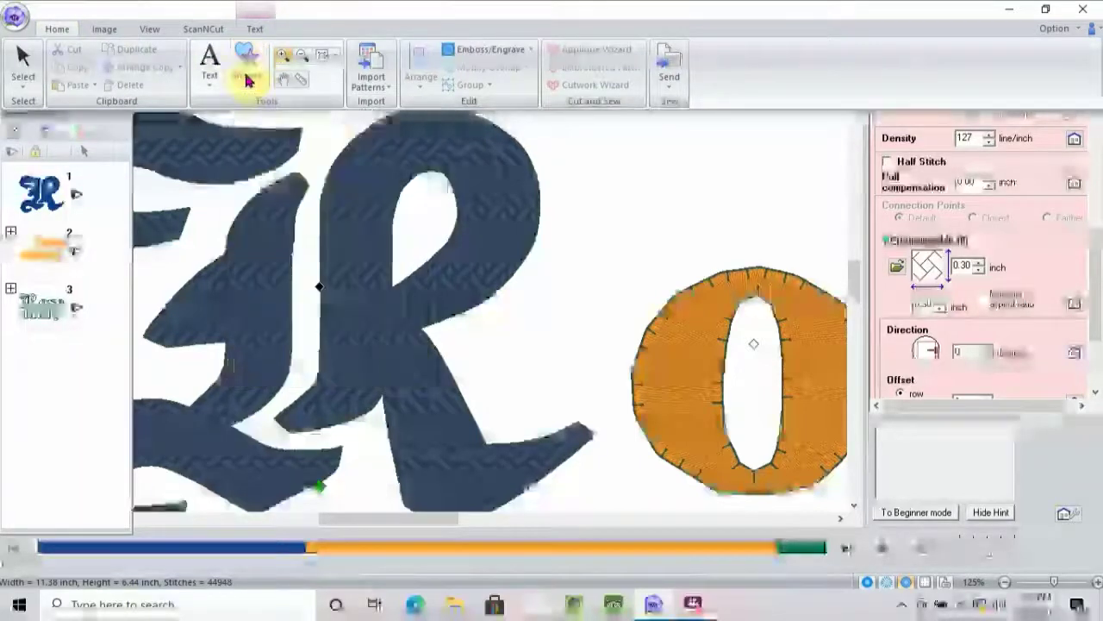
click(335, 58)
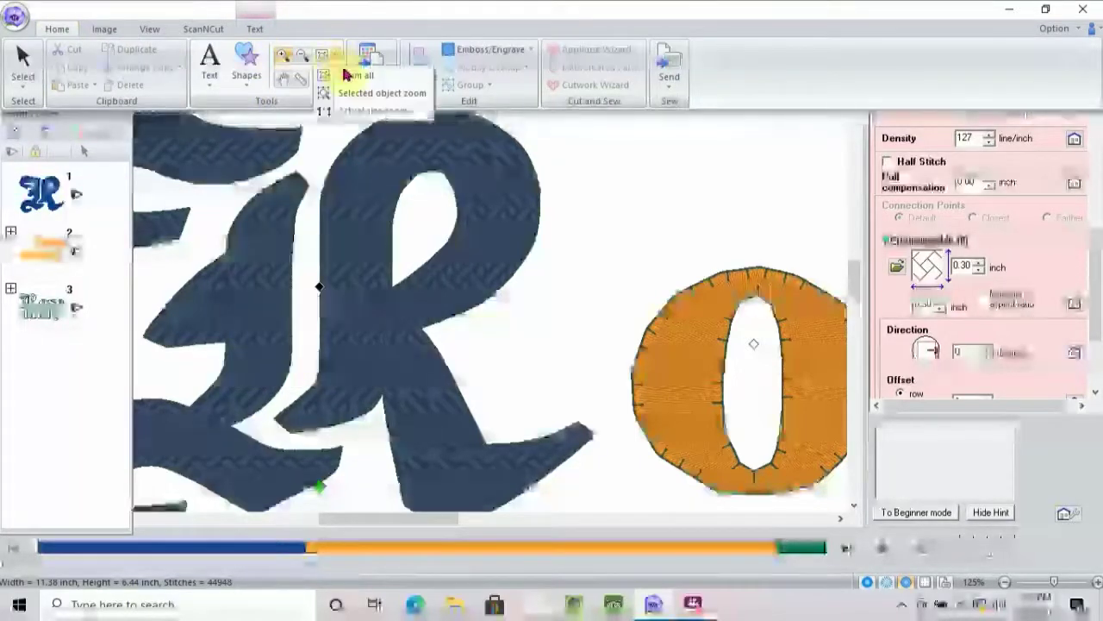
click(354, 75)
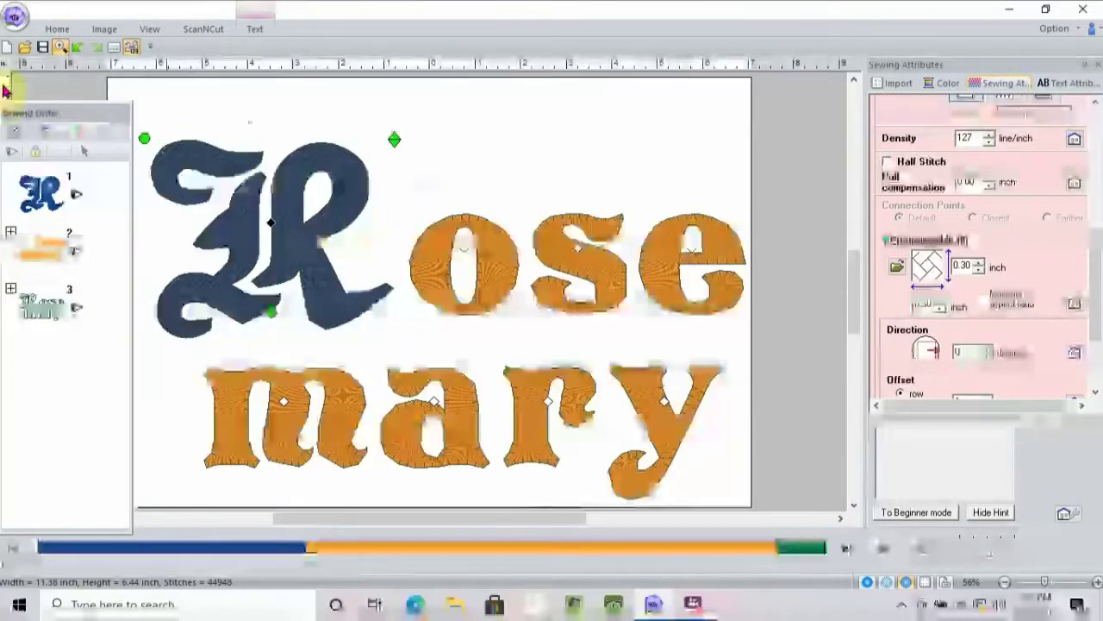
Step: Select the whole two-line name lettering and convert it from text to outline shapes
click(52, 29)
click(26, 59)
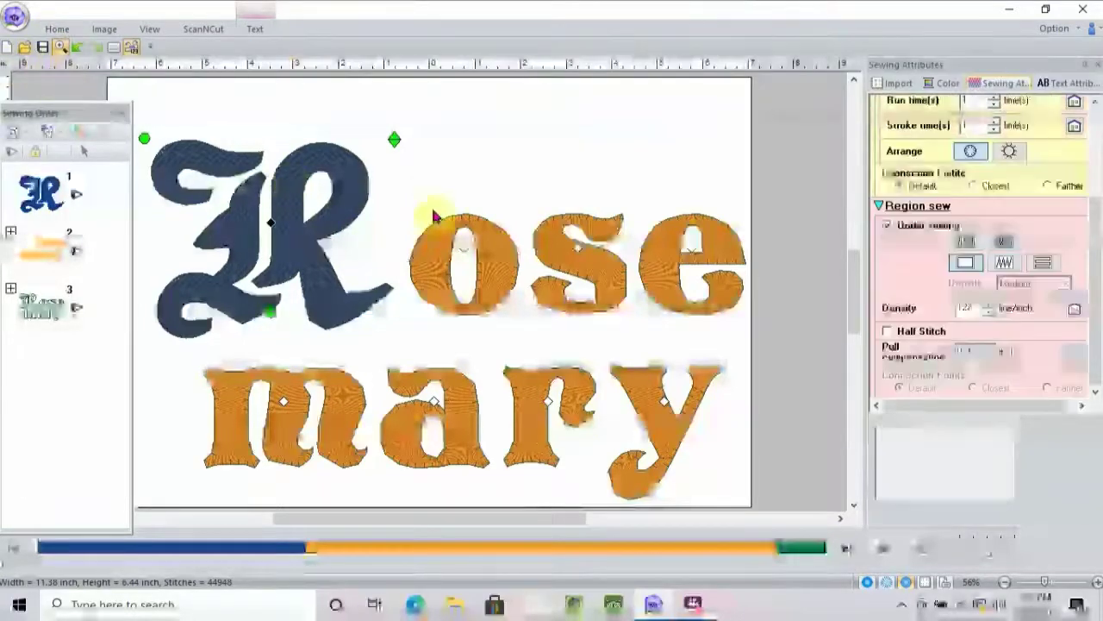
click(444, 214)
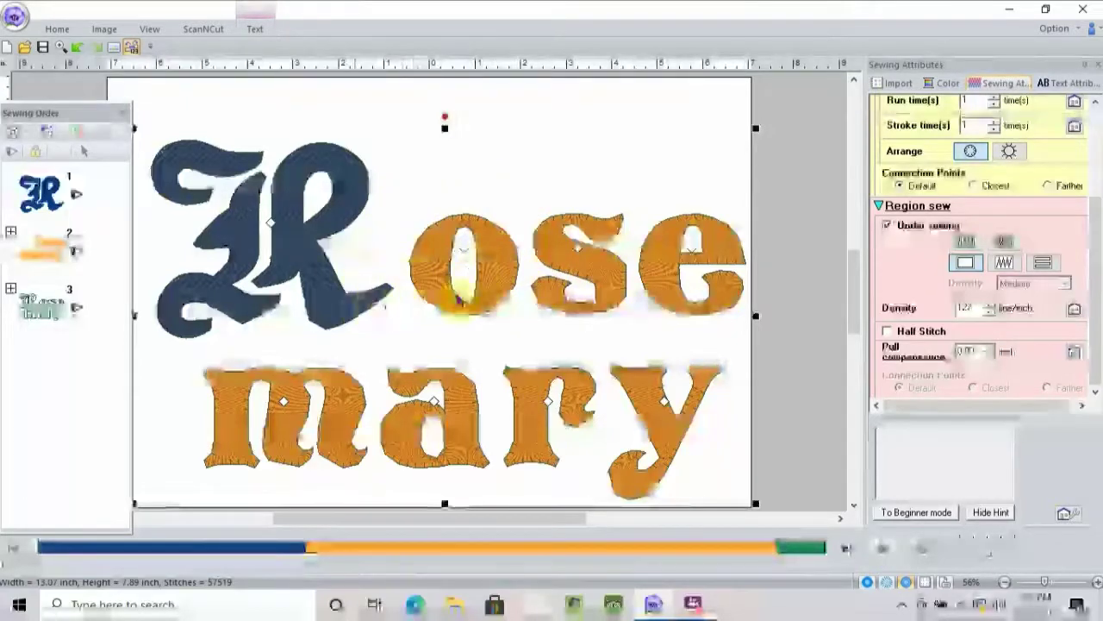
click(575, 99)
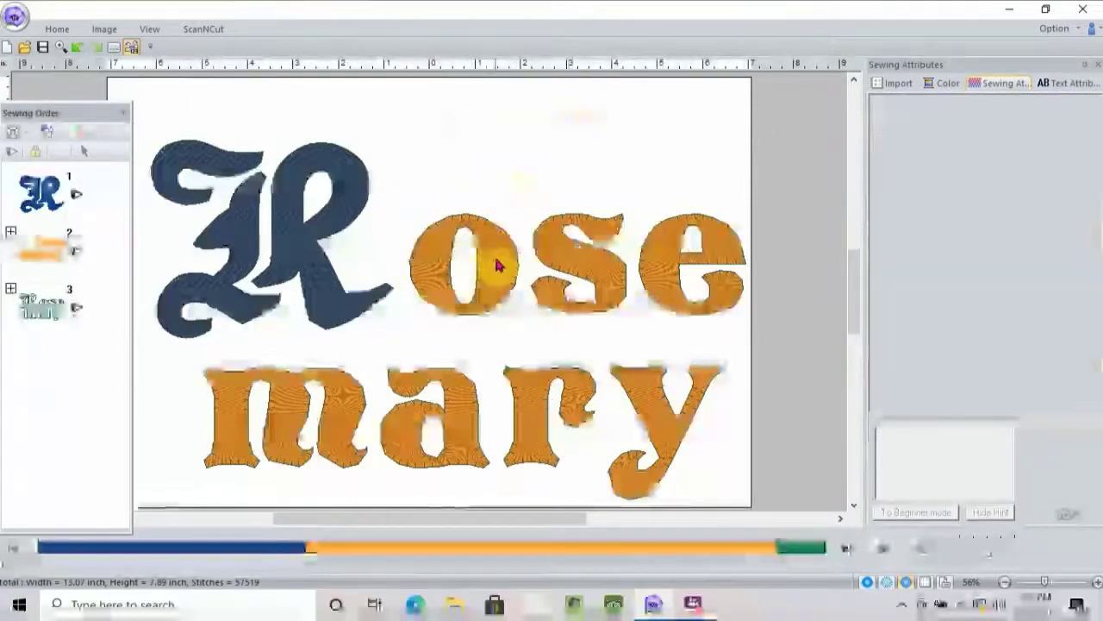
click(497, 266)
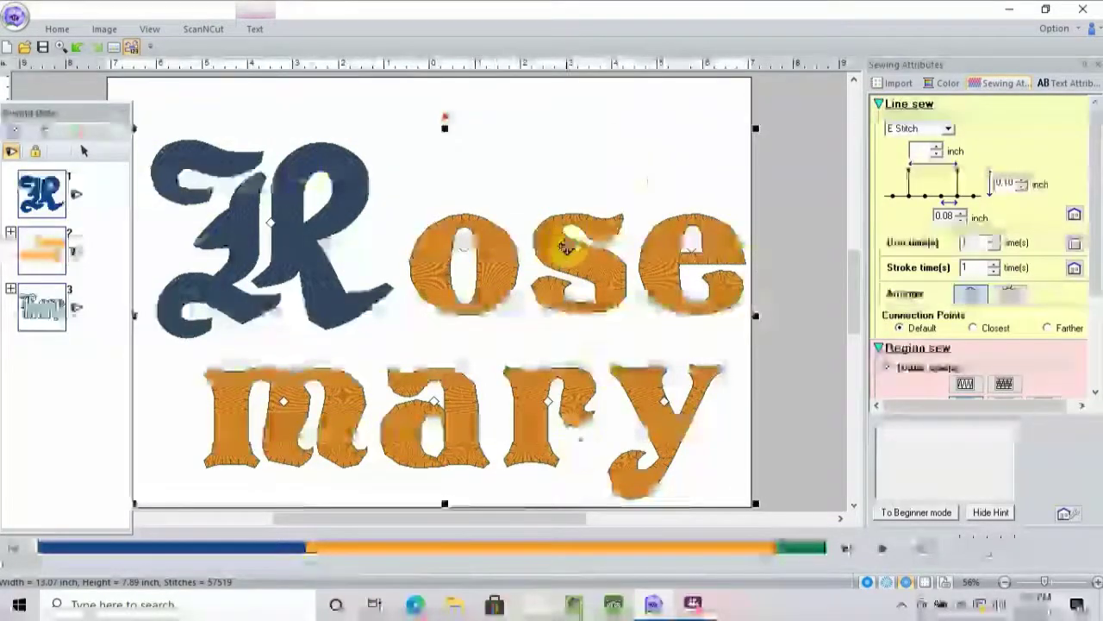
click(550, 108)
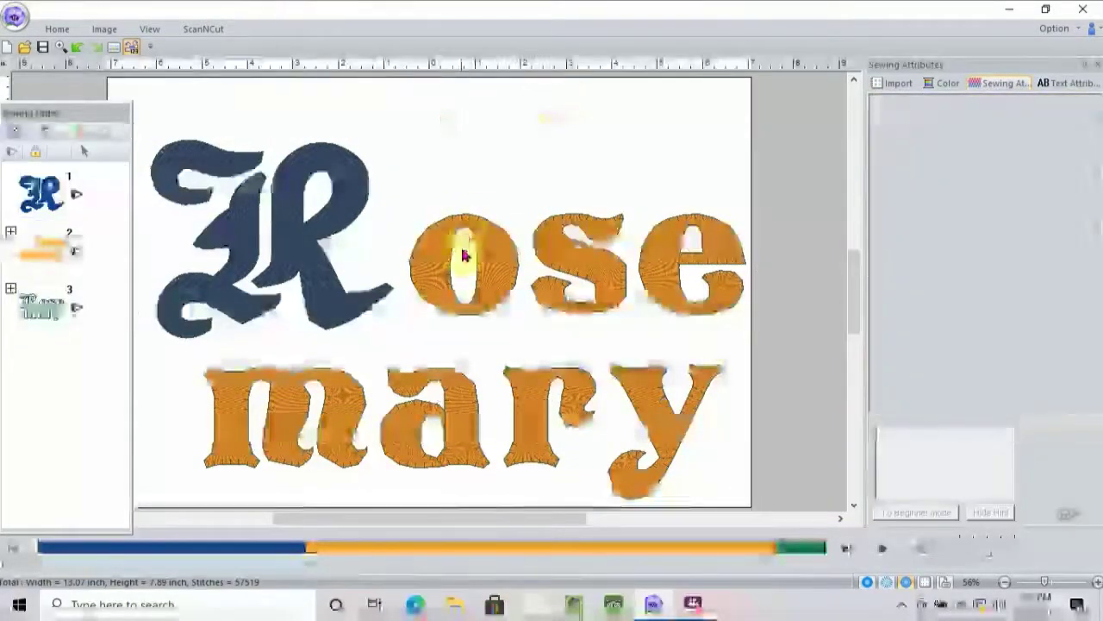
click(492, 263)
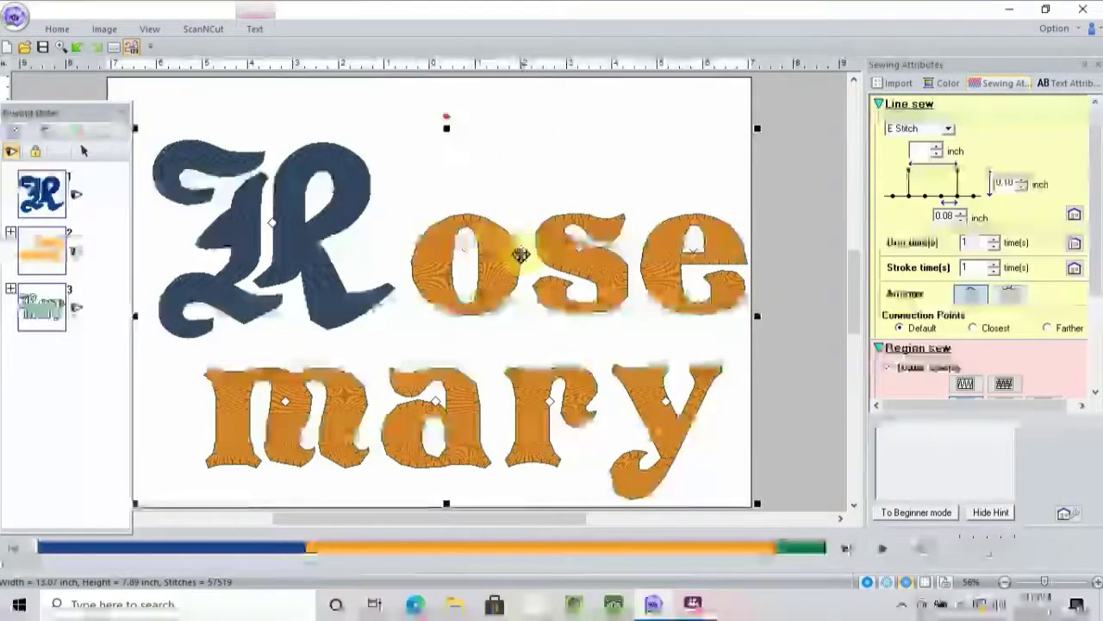
click(256, 29)
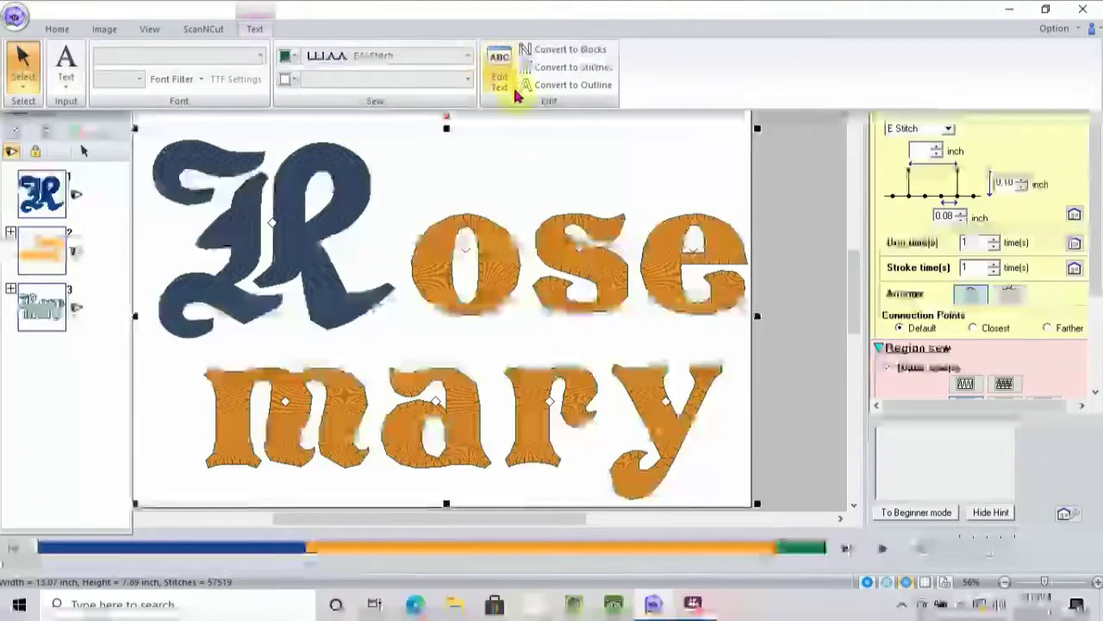
click(564, 86)
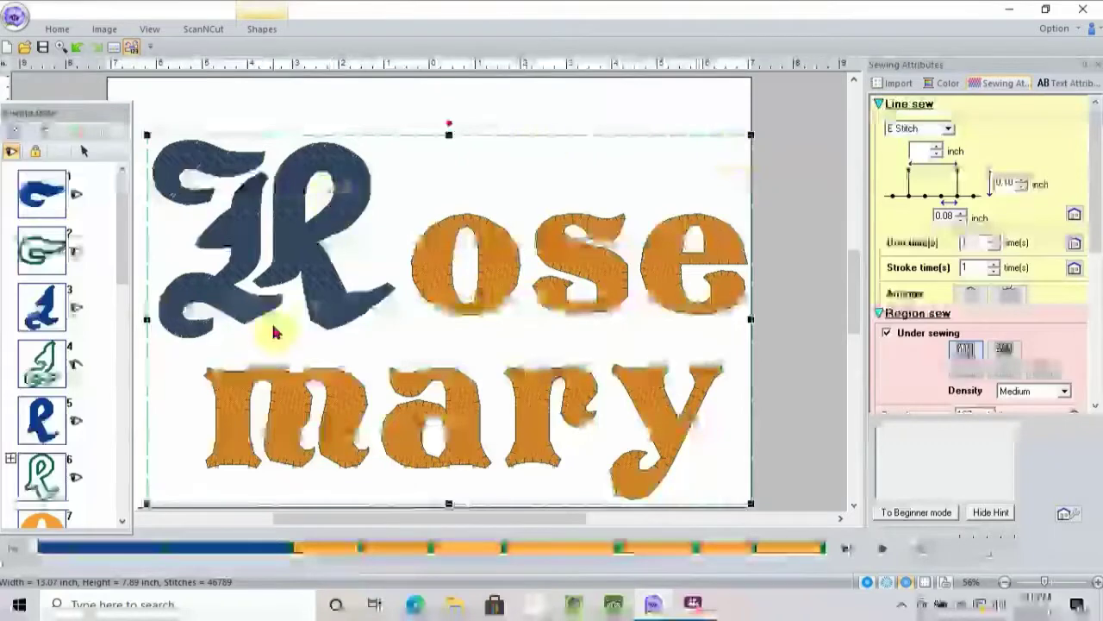
Step: Ungroup the converted lettering and optimize the sewing order of its parts
right_click(503, 264)
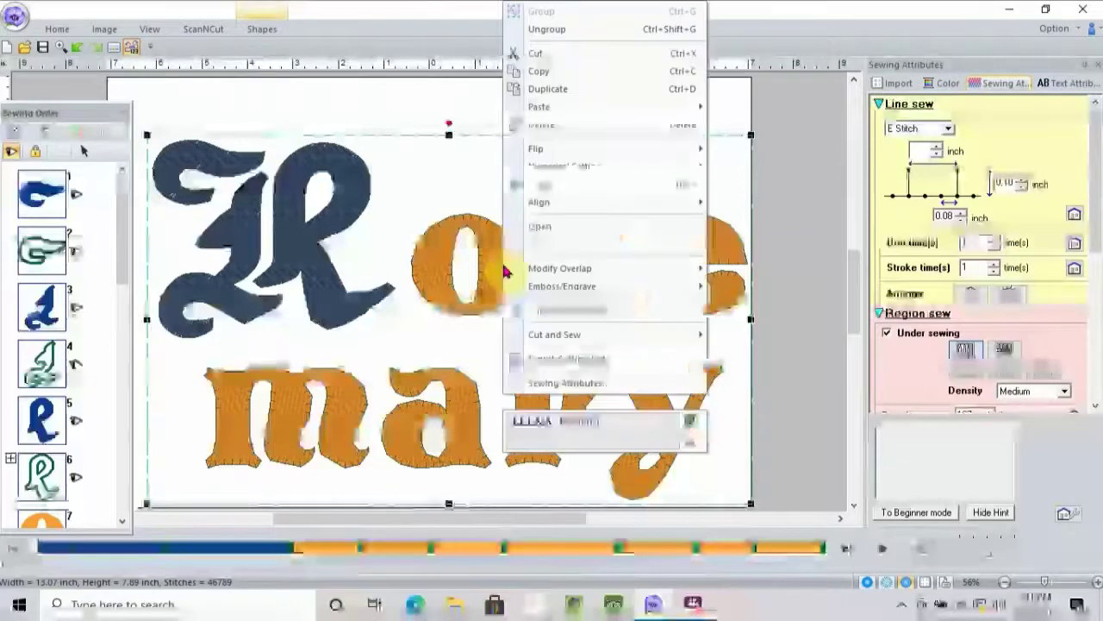
click(545, 31)
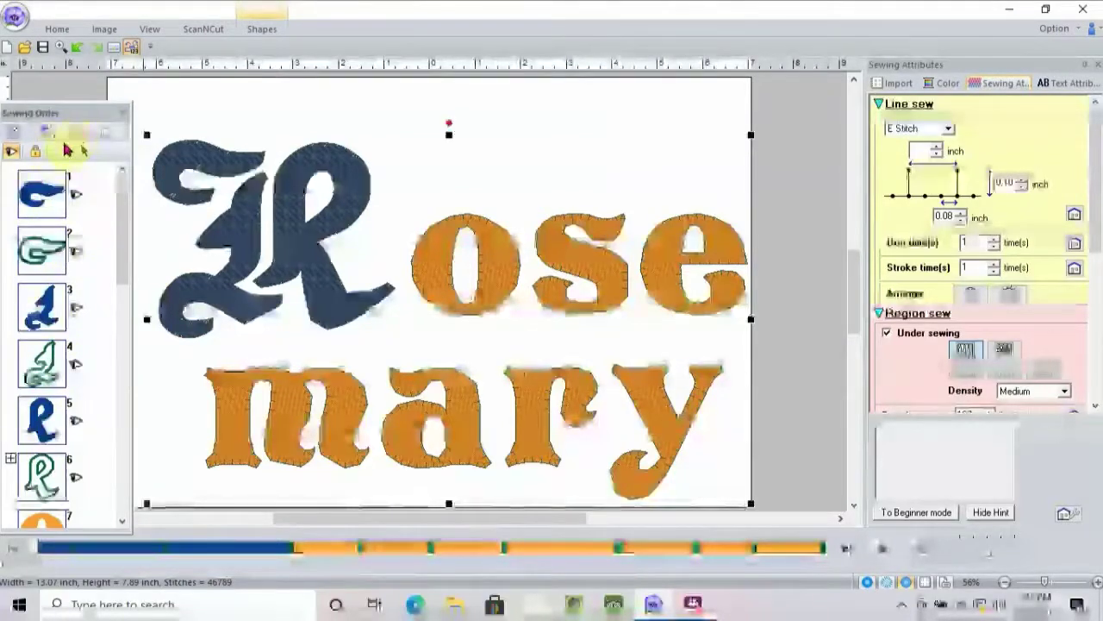
click(83, 136)
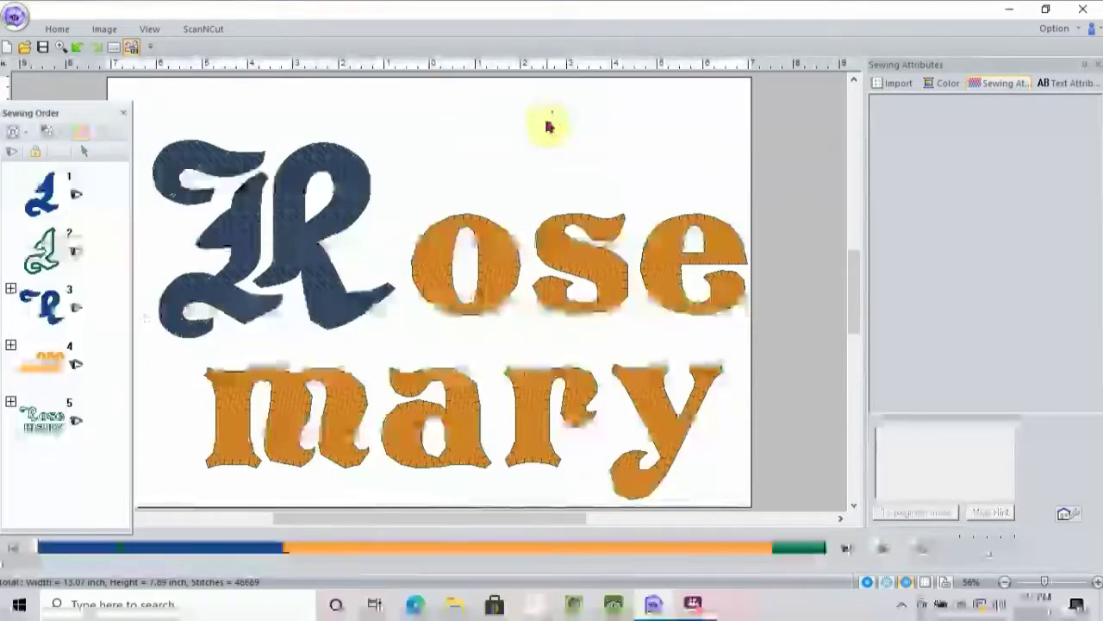
Step: Move the orange letter o above the s and e, and delete it together with its leftover inner outline
click(488, 288)
drag(490, 280, 670, 160)
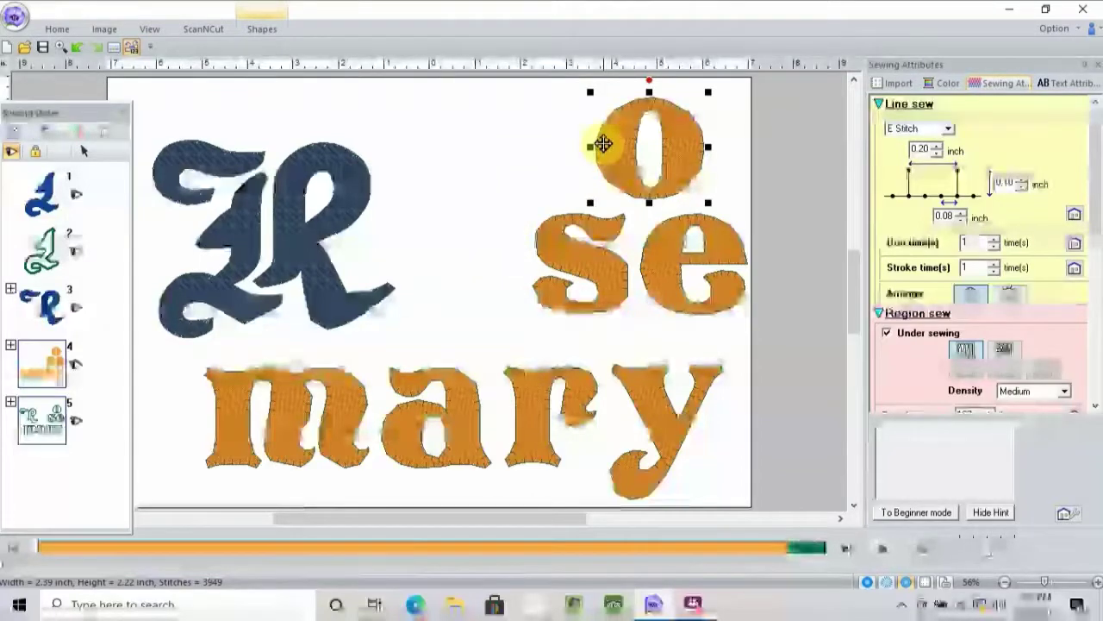
click(597, 144)
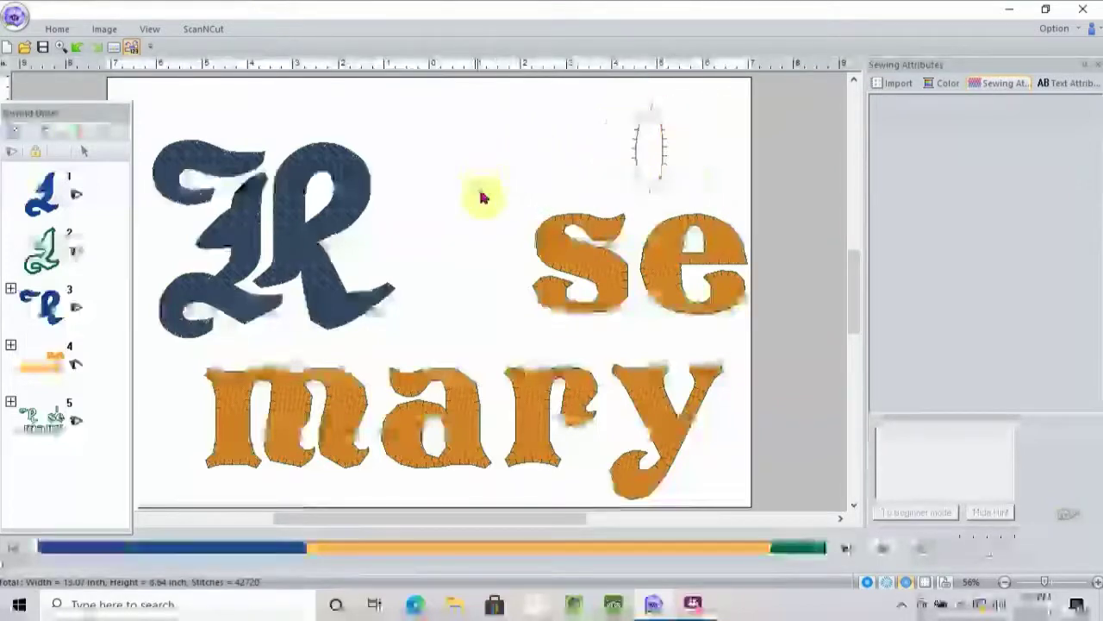
click(636, 170)
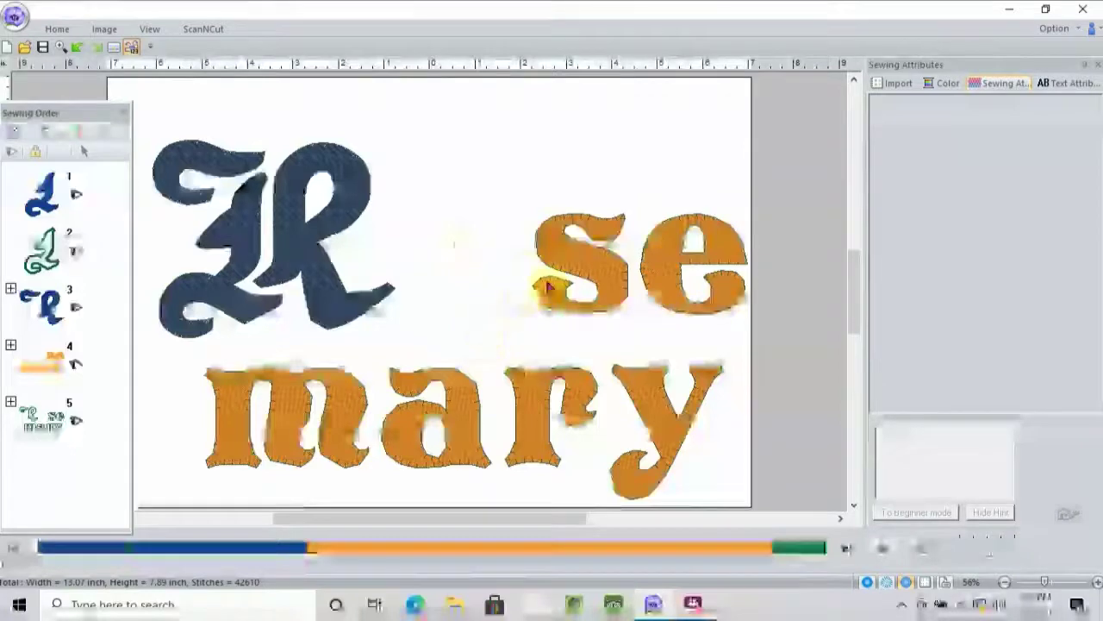
Step: Stretch the tail tip of the large blue R diagonally up to a point above the s by editing its points
click(362, 304)
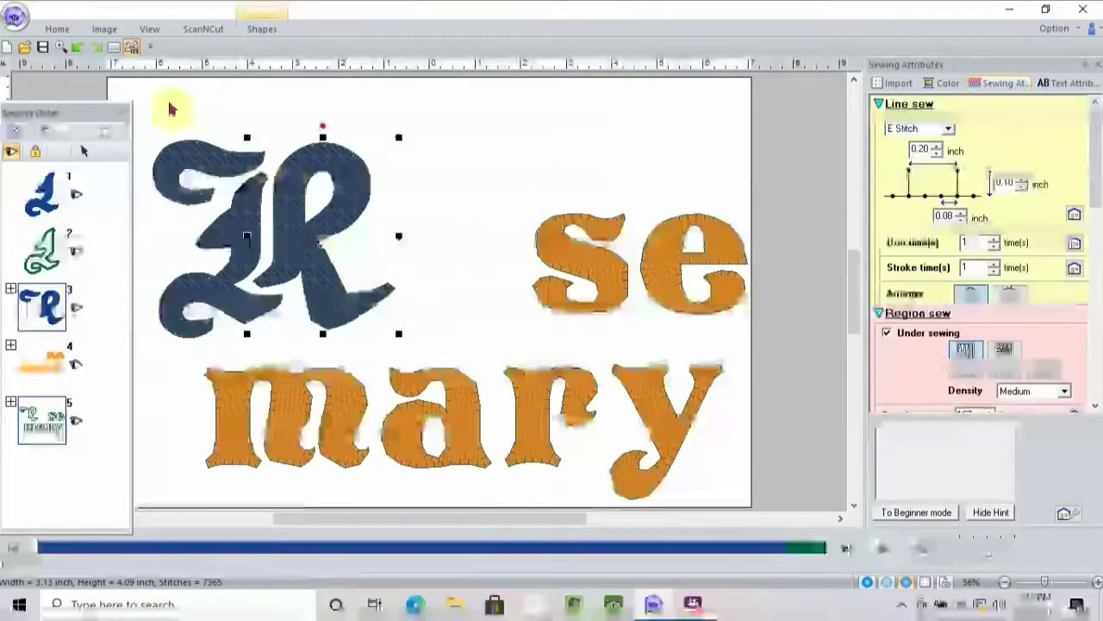
click(55, 27)
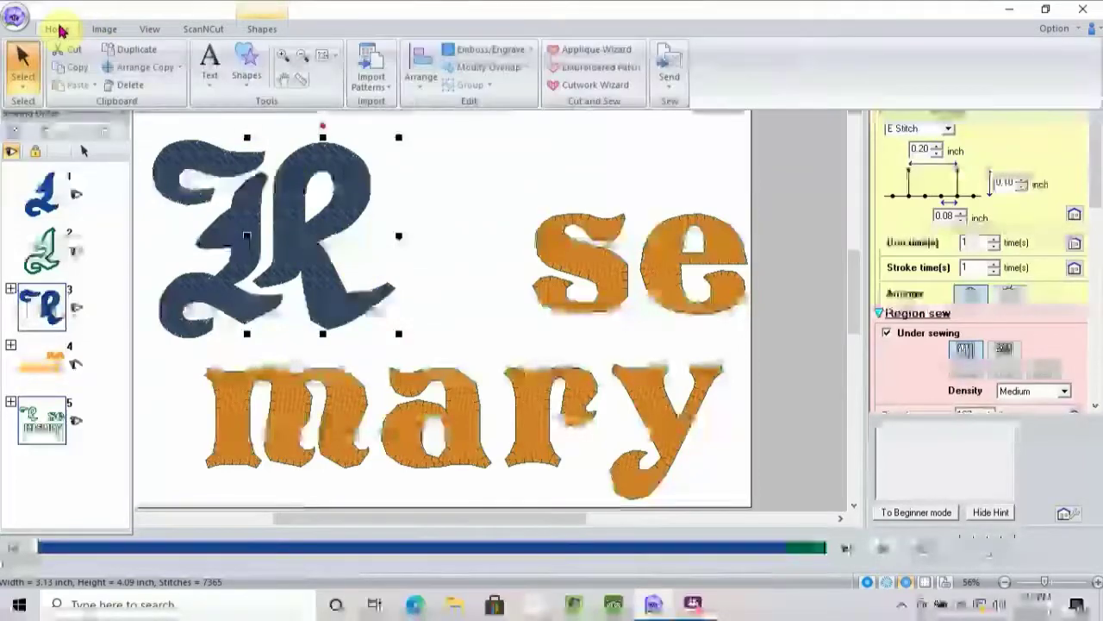
click(26, 84)
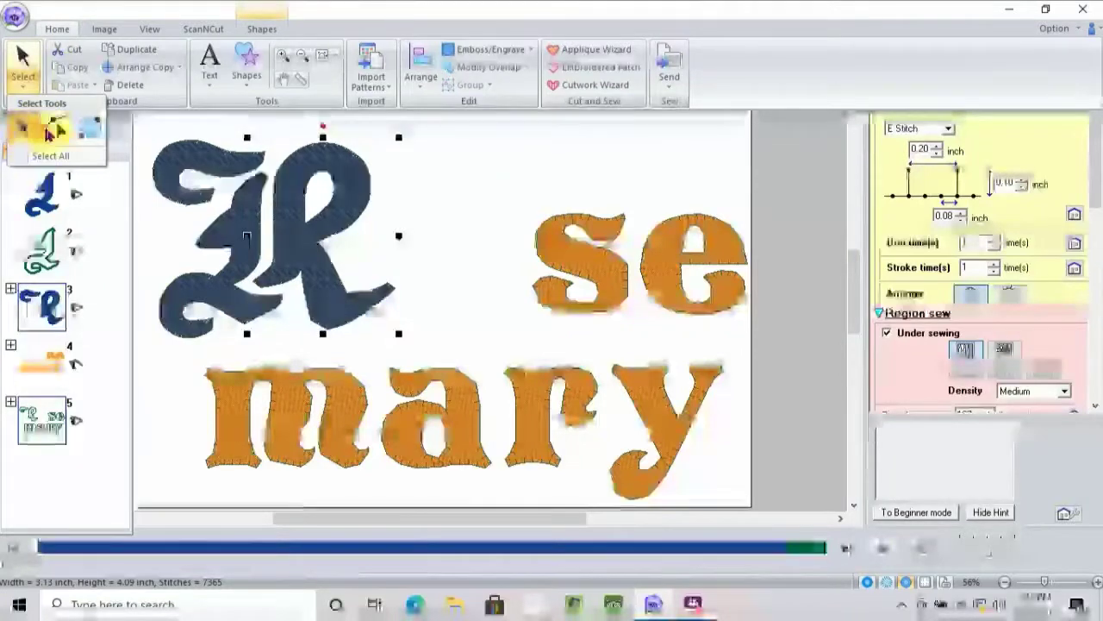
click(60, 129)
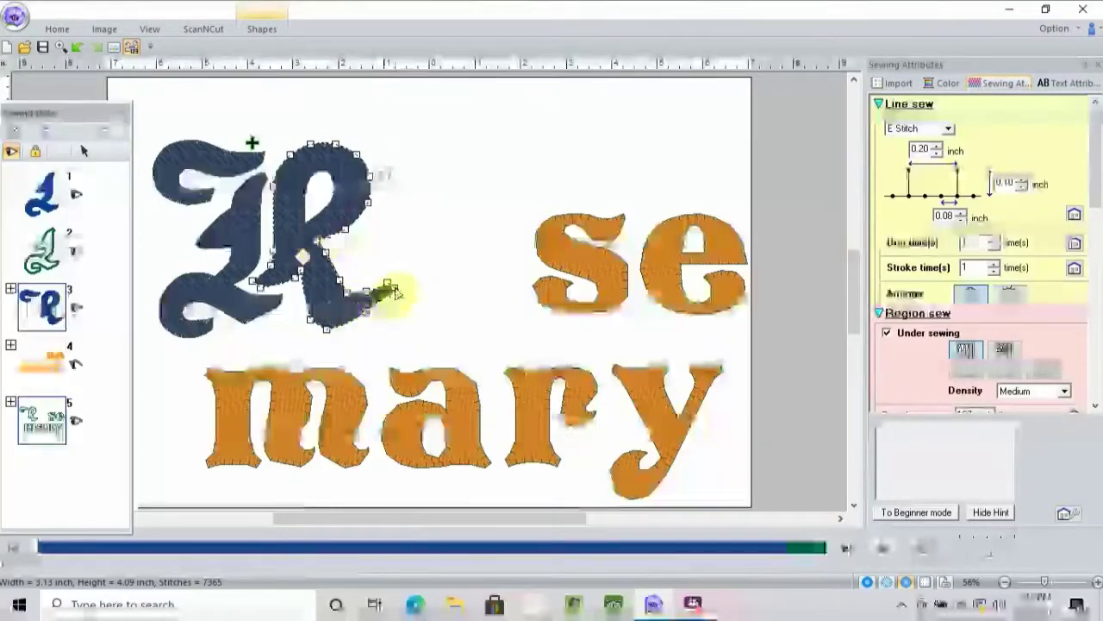
drag(392, 290, 557, 201)
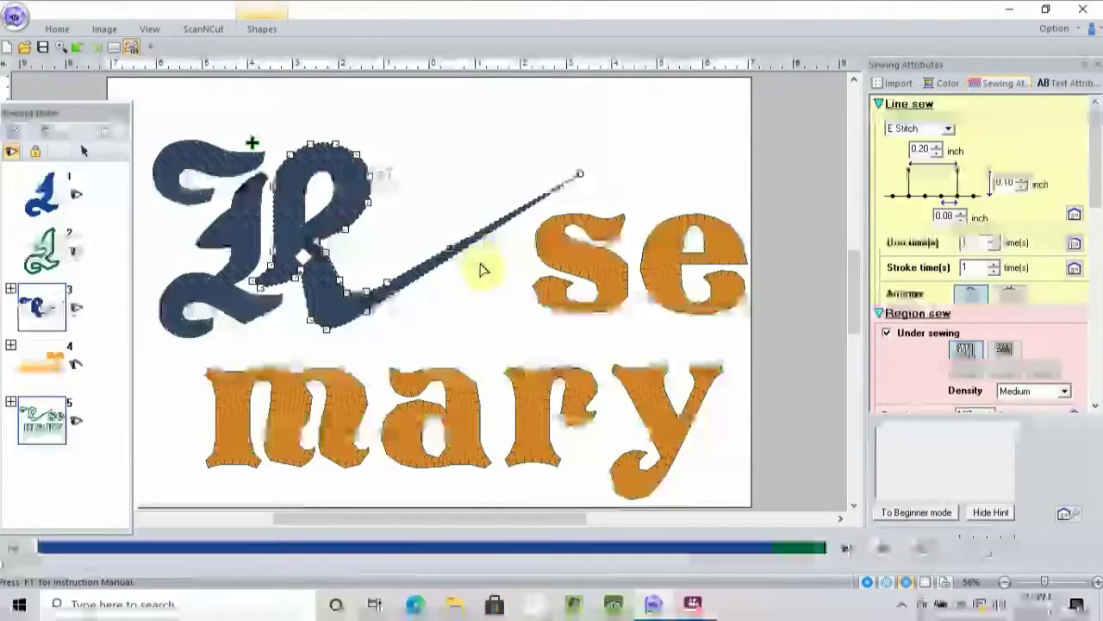
Step: Reshape the R's extended tail by moving points along its upper and lower edges to form an angular flourish
drag(452, 248, 444, 233)
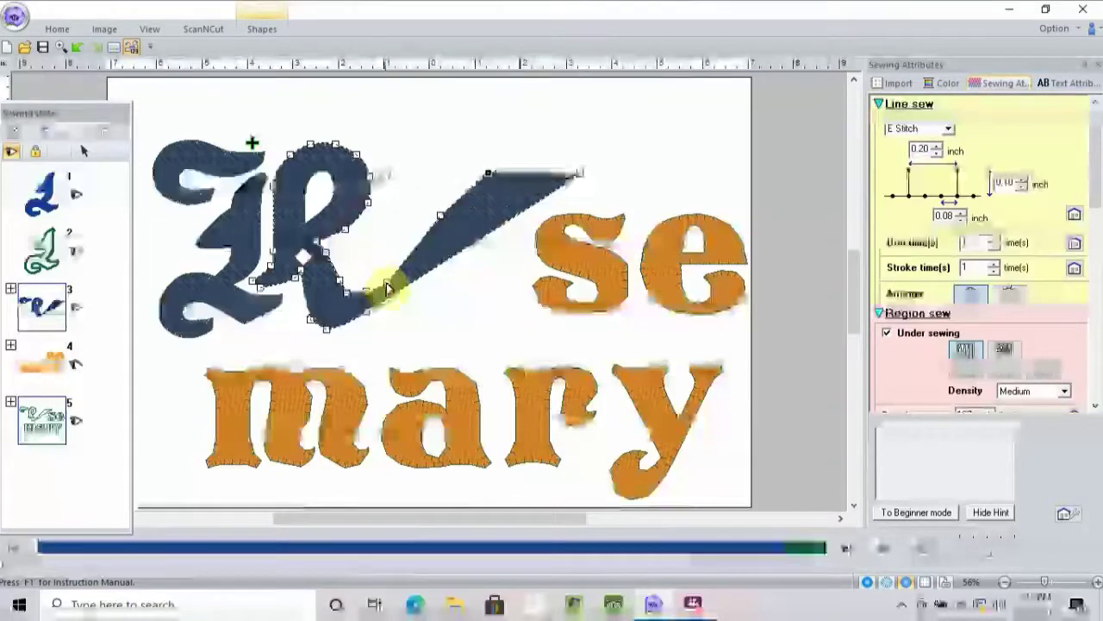
drag(386, 261, 410, 218)
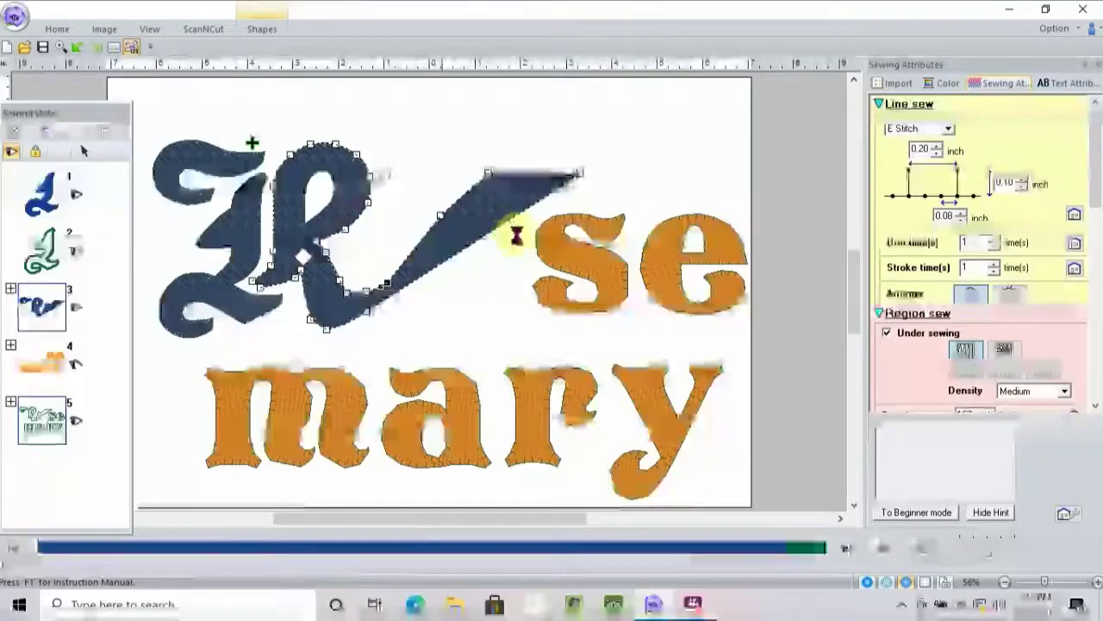
drag(385, 284, 404, 203)
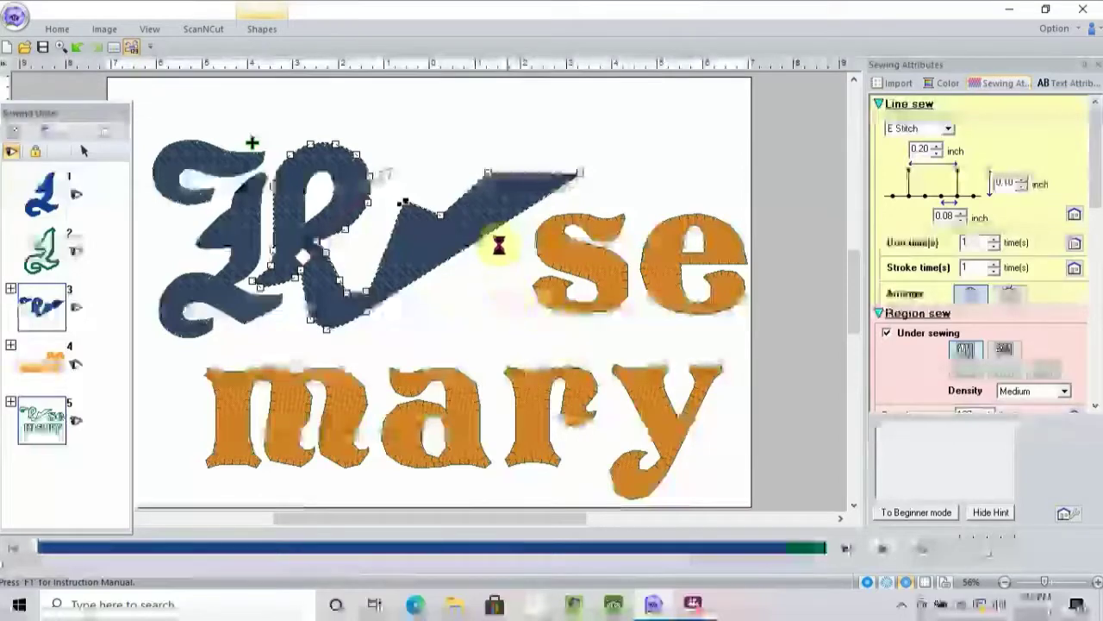
click(503, 208)
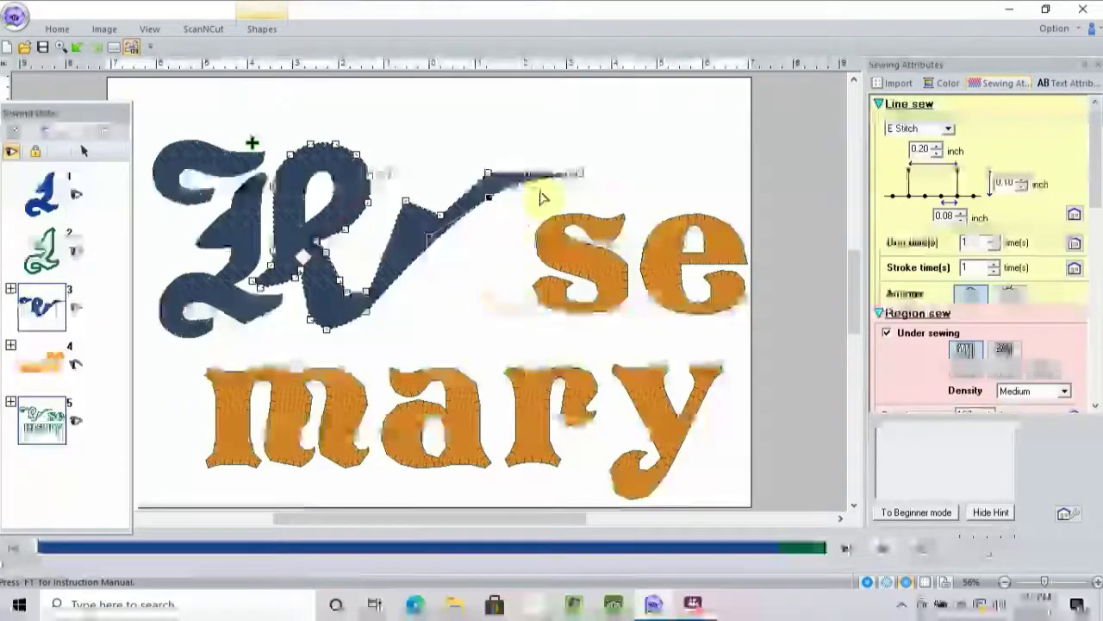
click(345, 295)
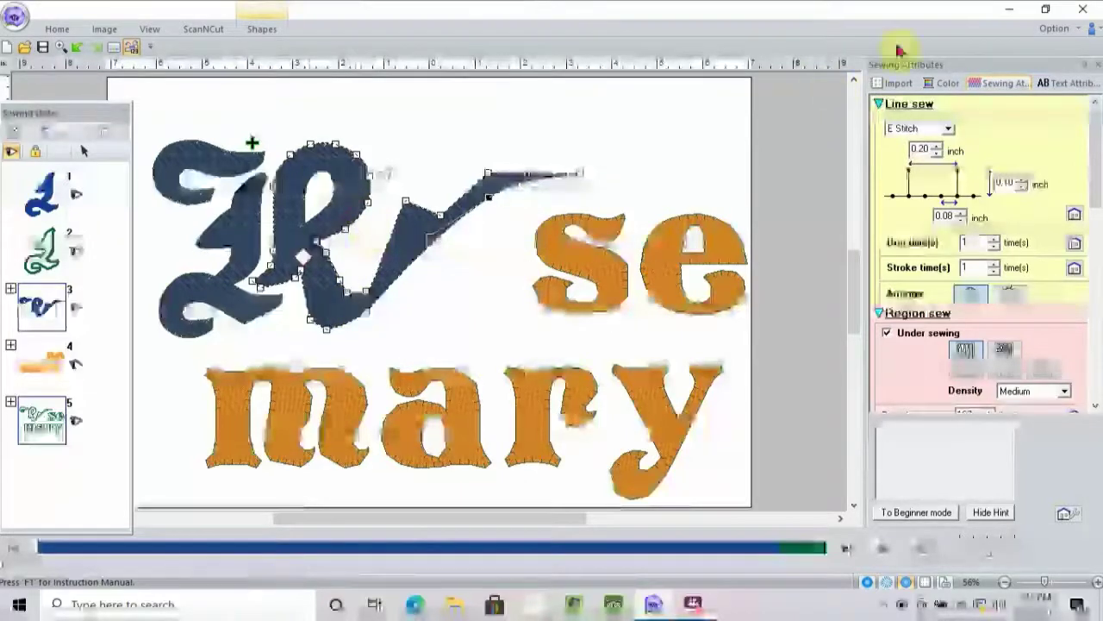
click(57, 30)
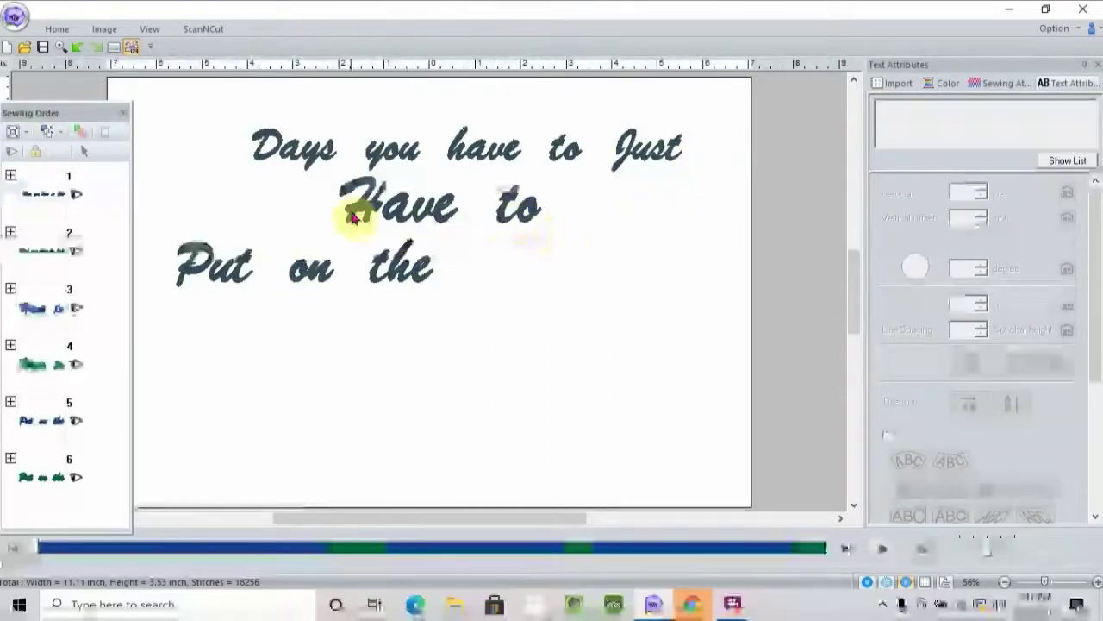
Step: Shift the "Days you have to Just" line slightly right and up to make room before it
click(480, 156)
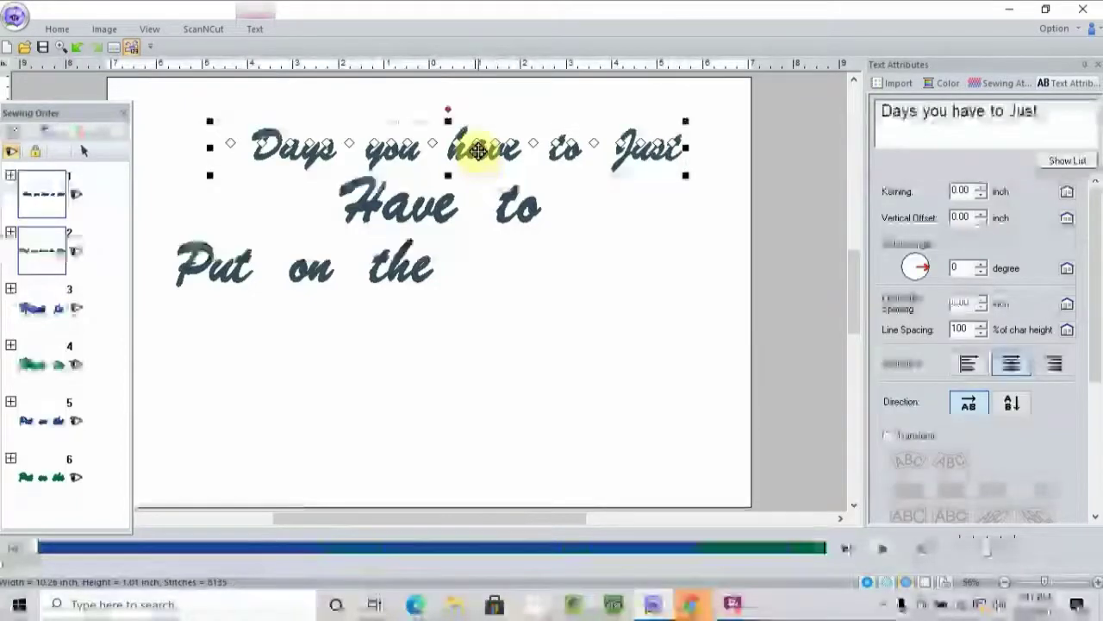
mouse_move(479, 151)
mouse_down()
mouse_move(469, 112)
mouse_move(498, 115)
mouse_move(431, 165)
mouse_move(440, 197)
mouse_move(443, 123)
mouse_move(492, 153)
mouse_up()
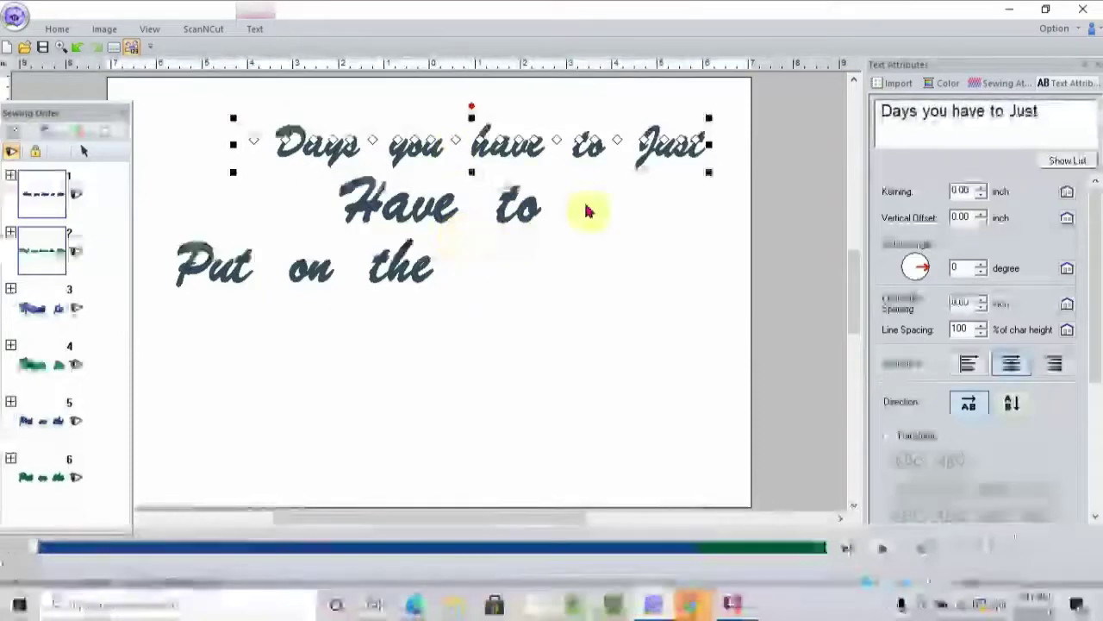
click(251, 178)
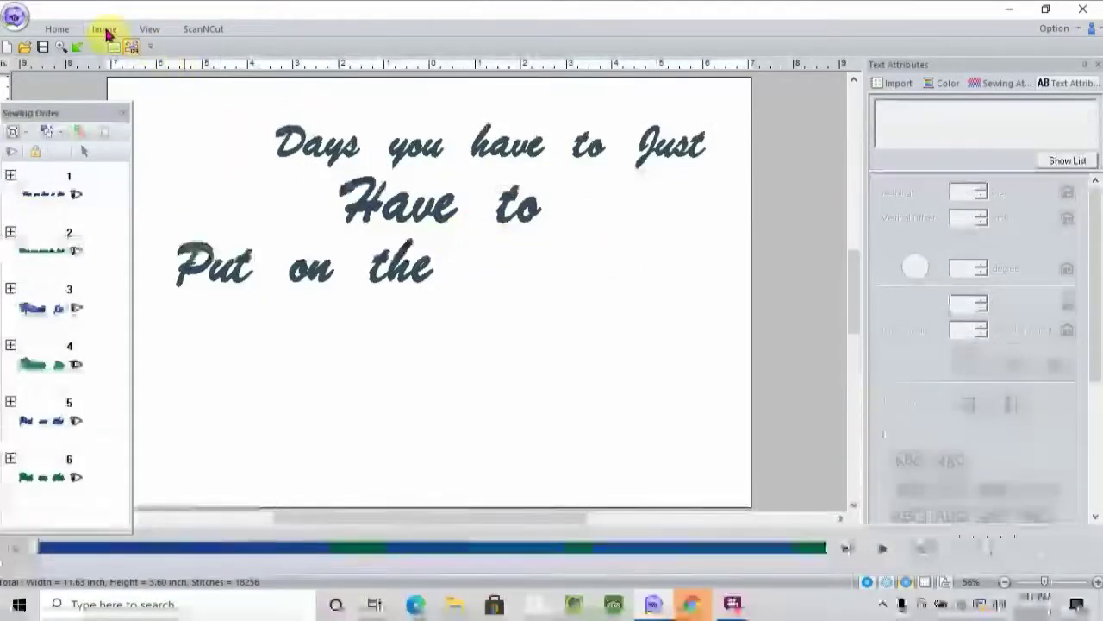
Step: Add the text "Some" before the first line and enlarge it to about 3.83 by 1.54 inches
click(57, 30)
click(215, 74)
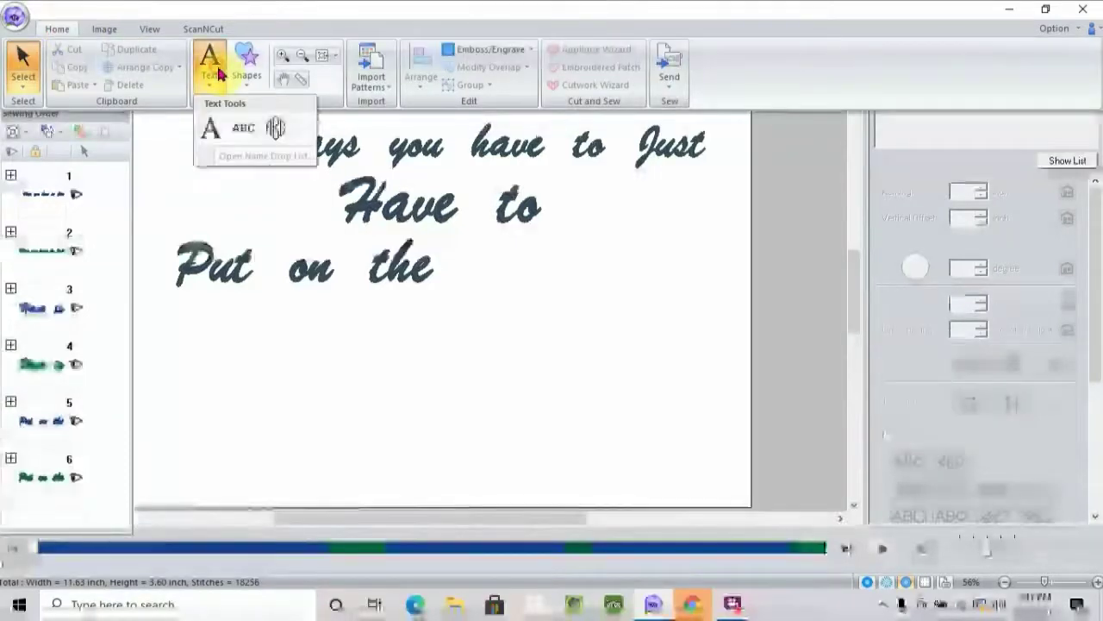
click(212, 131)
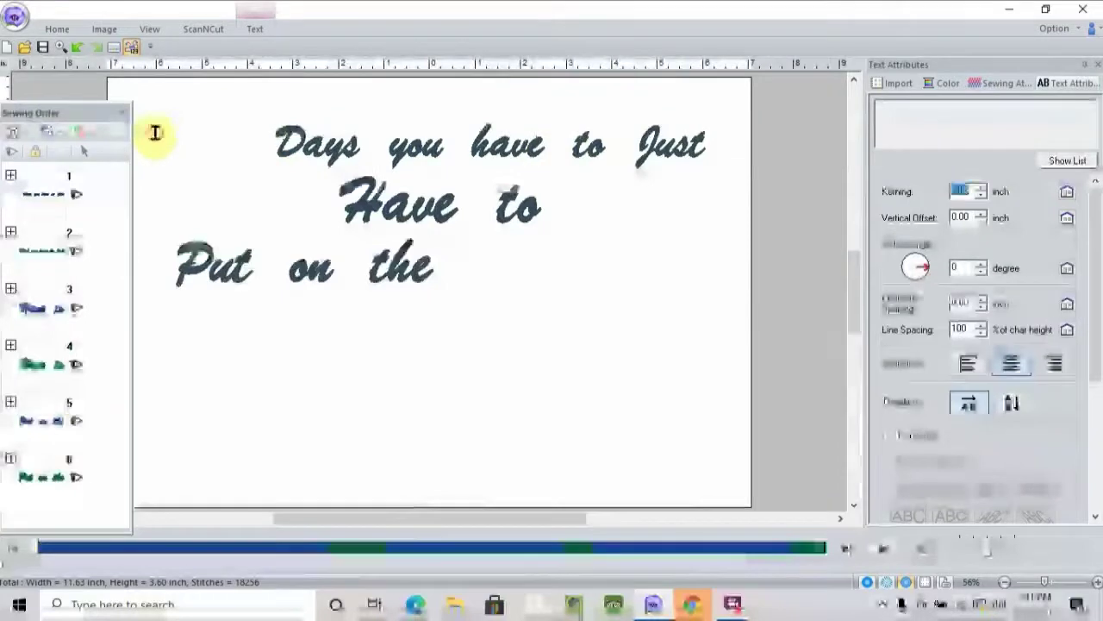
click(224, 165)
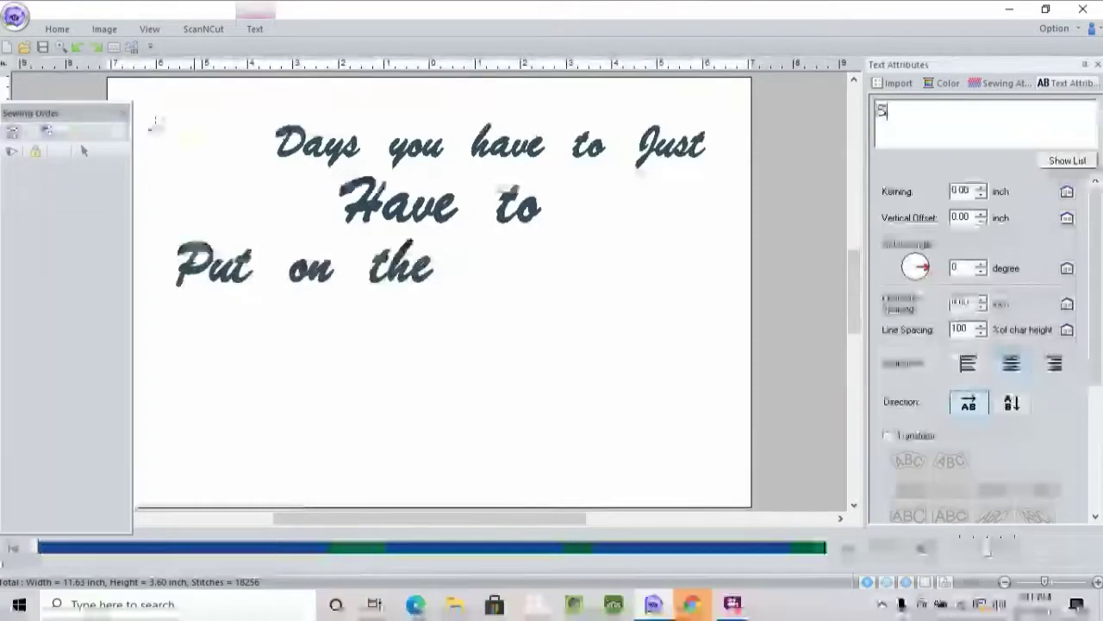
text(So)
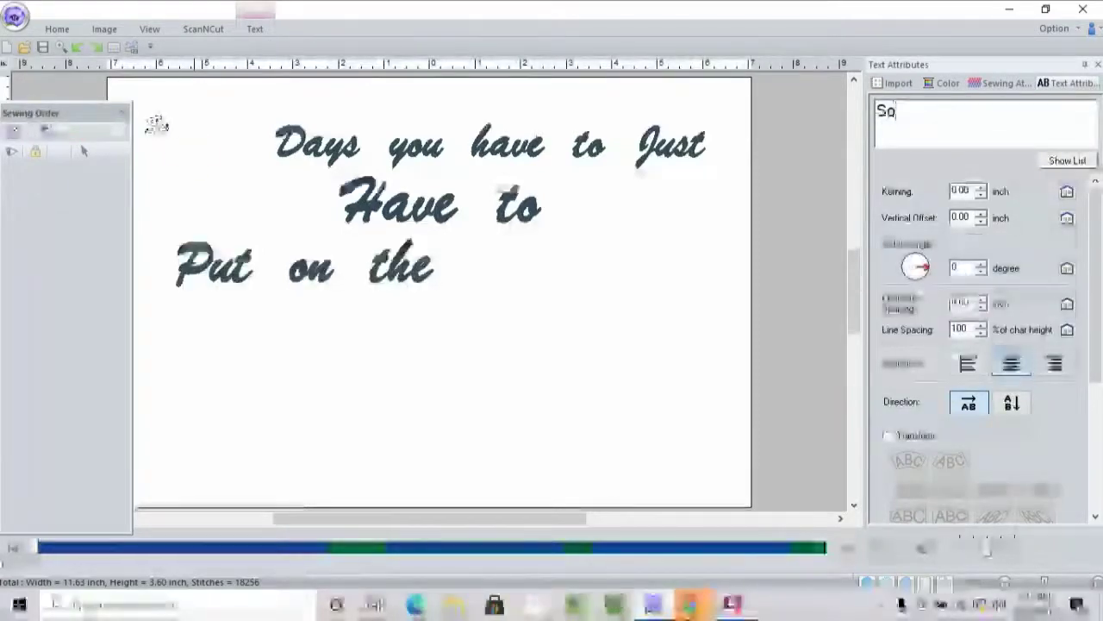
text(me)
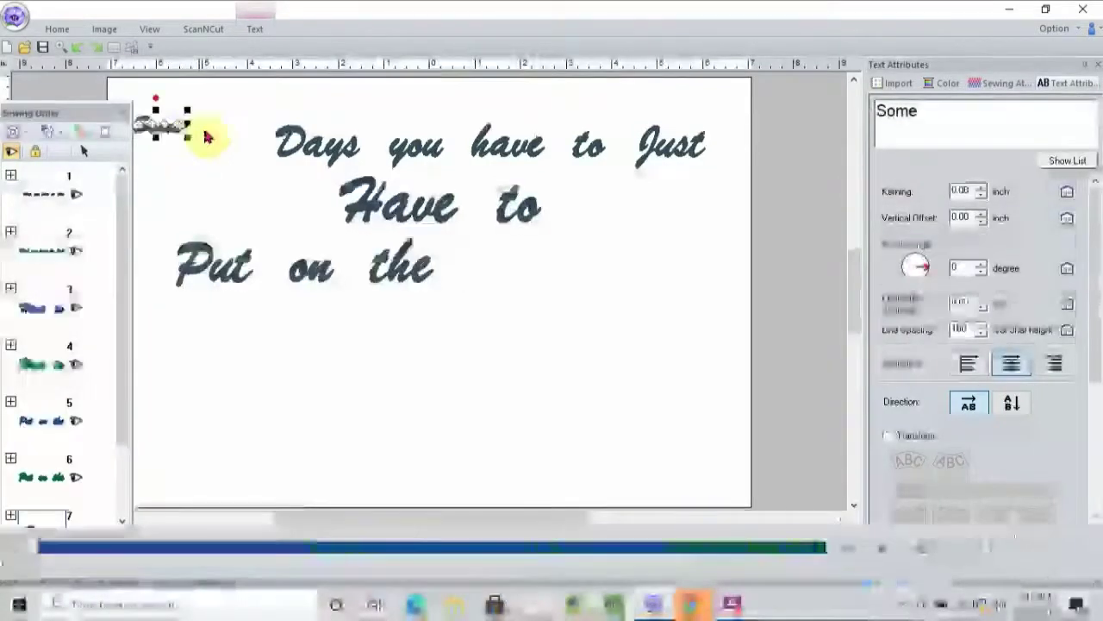
drag(191, 139, 316, 218)
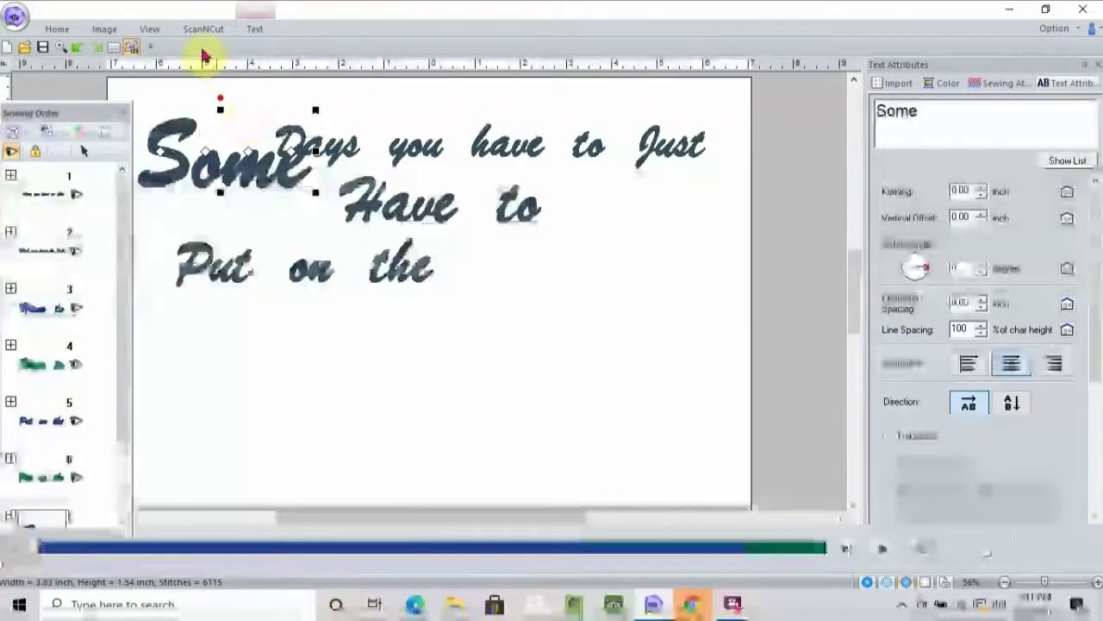
Step: Set the word "Some" to Not Sewn for its line and Satin Stitch for its region
click(251, 31)
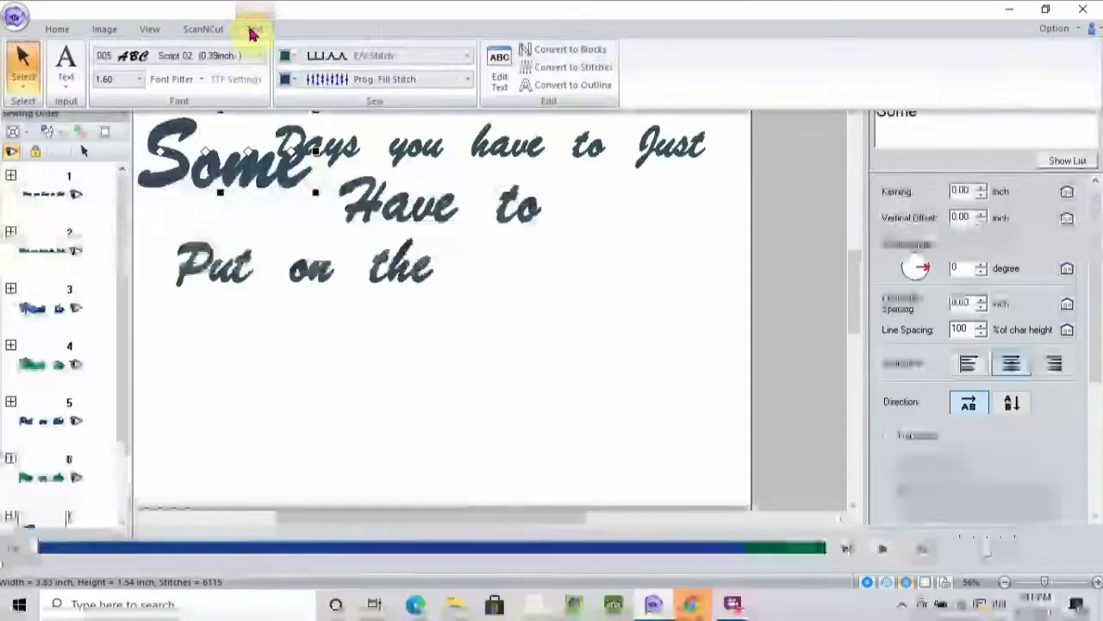
click(471, 58)
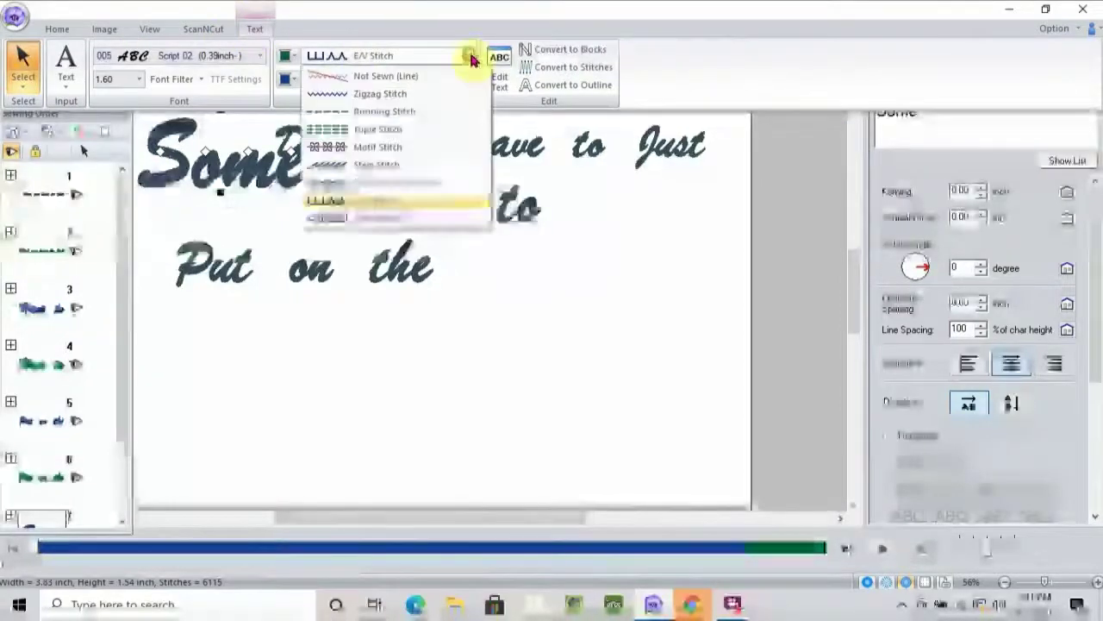
click(436, 77)
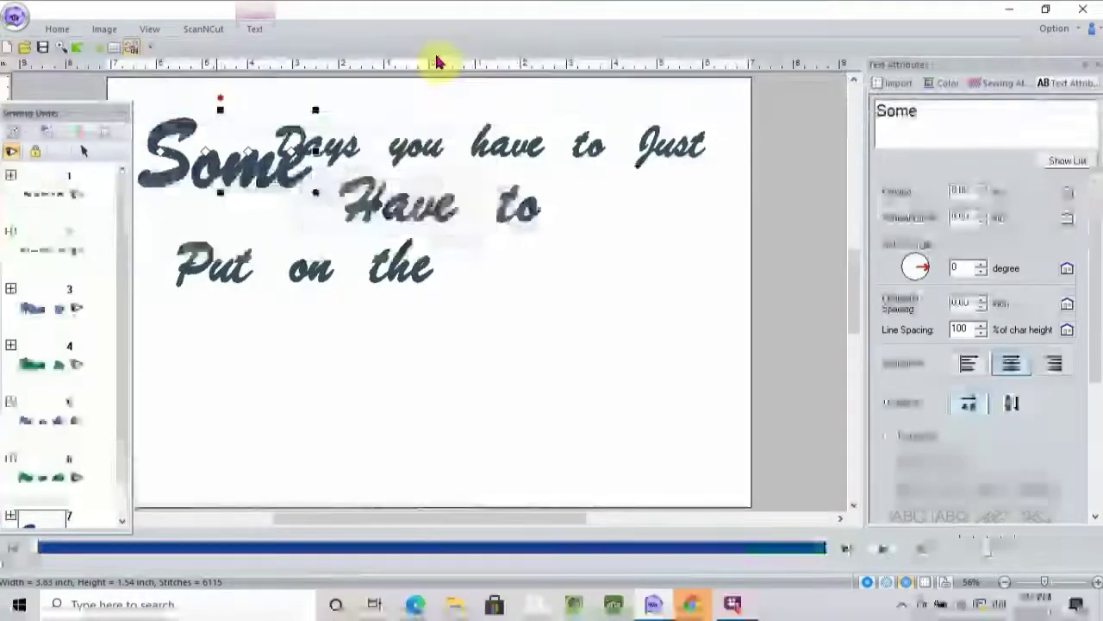
click(264, 30)
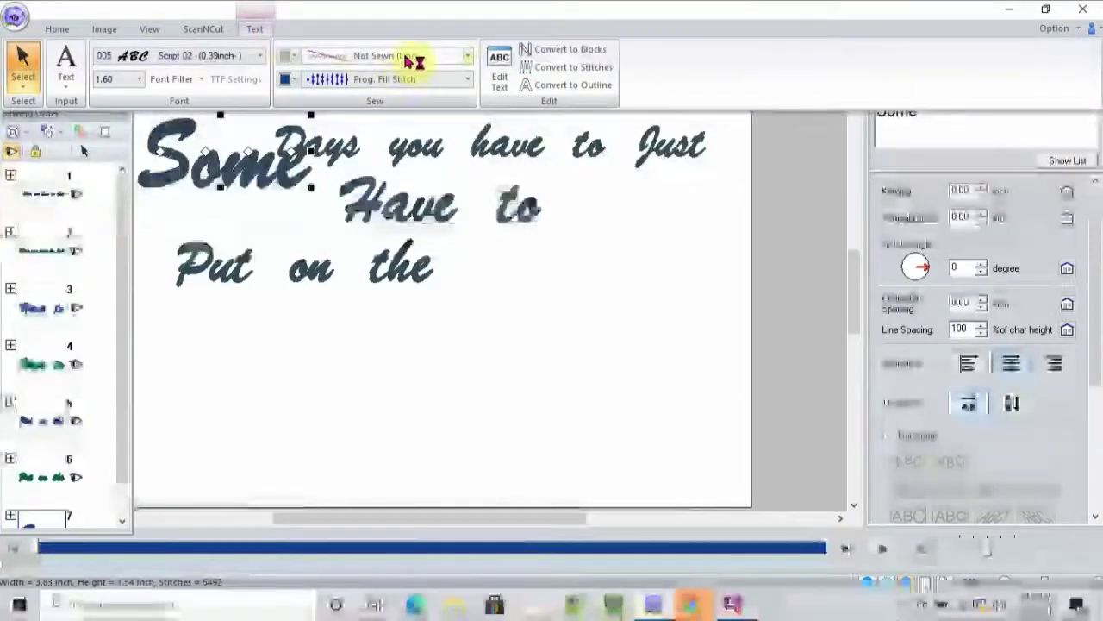
click(471, 80)
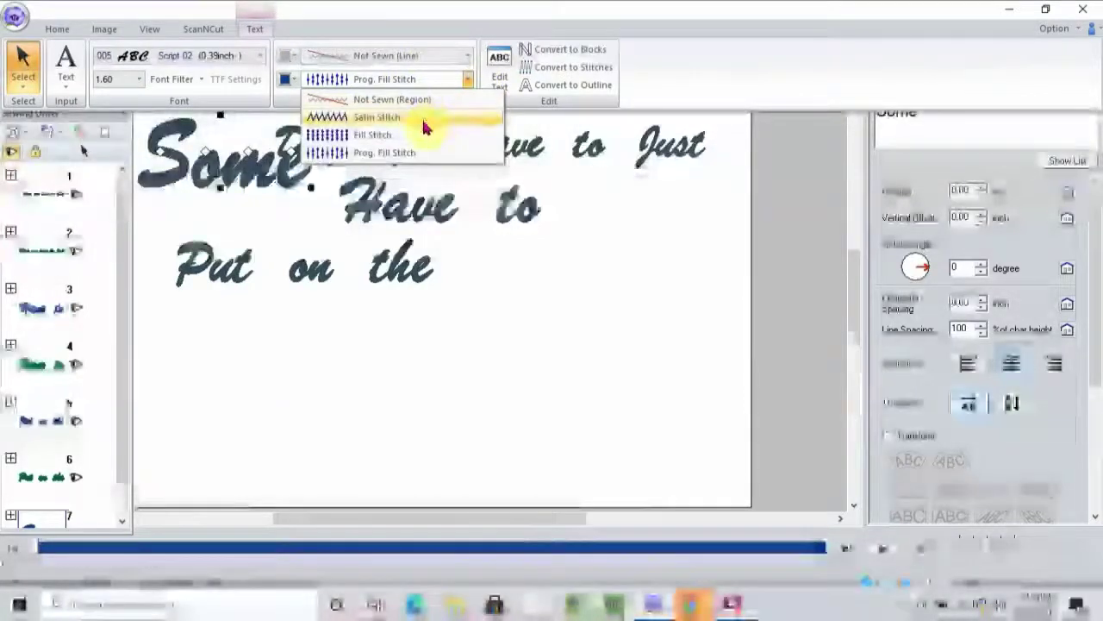
click(423, 123)
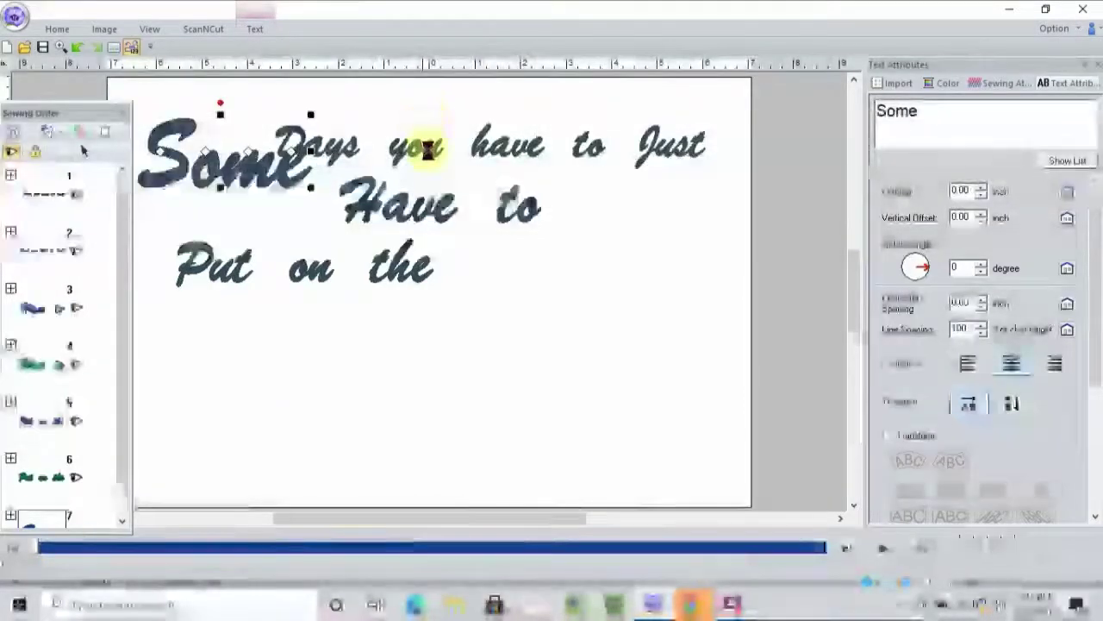